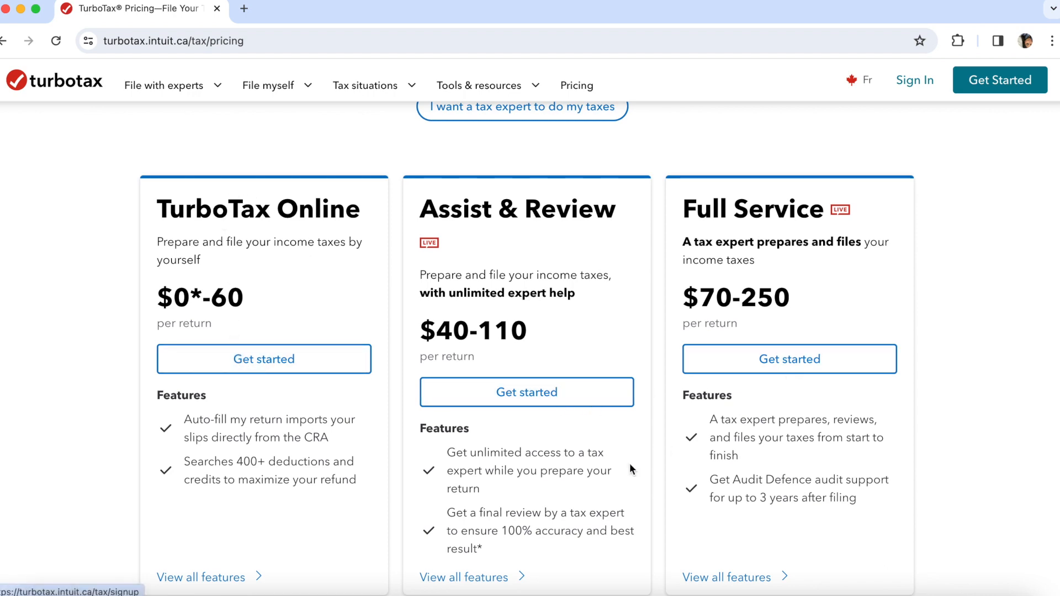
- Scroll to the Features & Benefits table and expand it with View all
scroll(592, 500, down, 9)
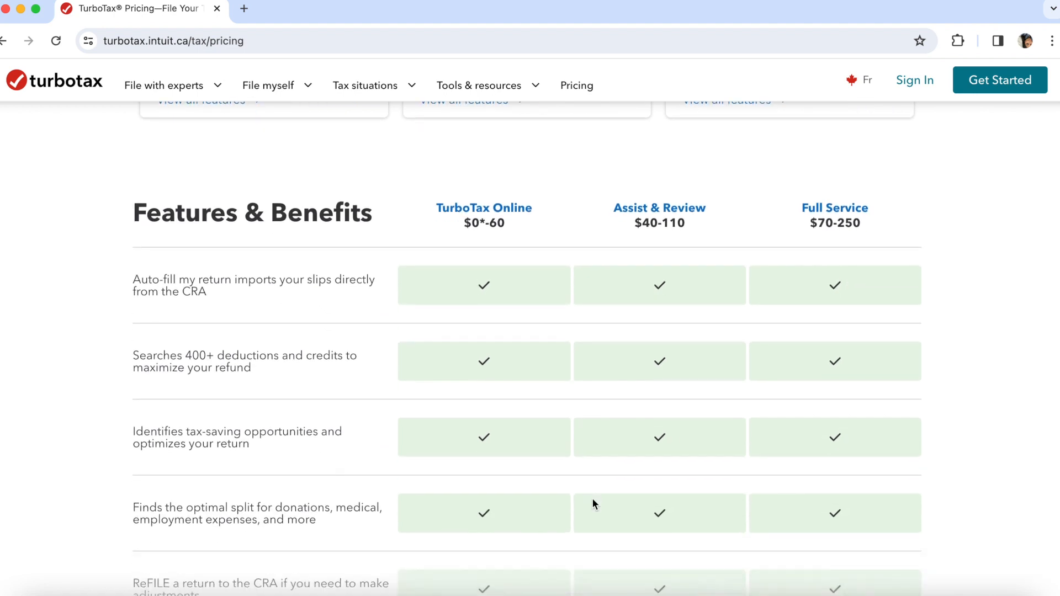
scroll(592, 503, down, 2)
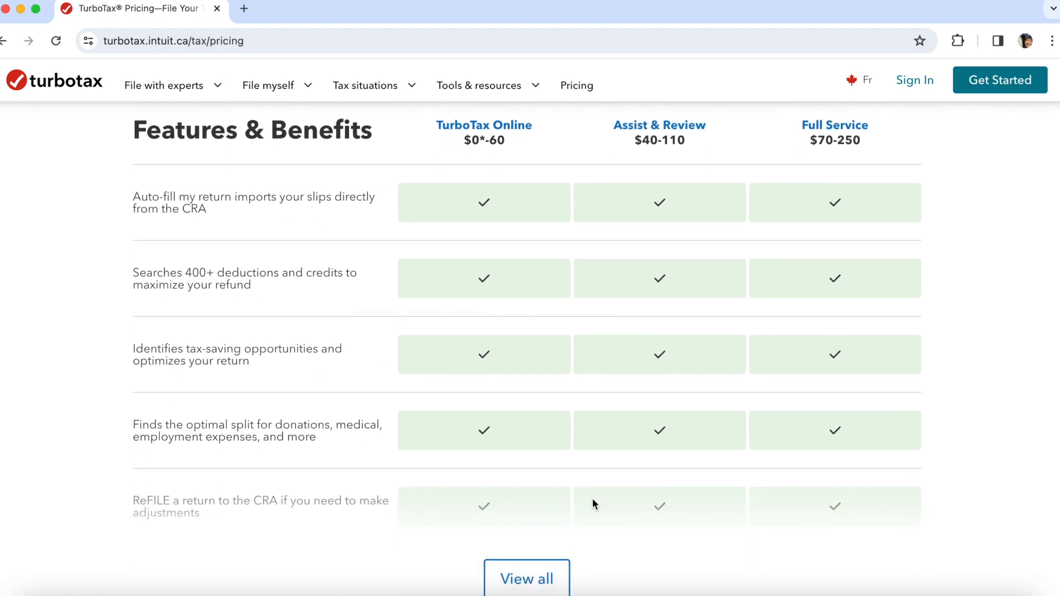
scroll(592, 500, down, 2)
click(546, 490)
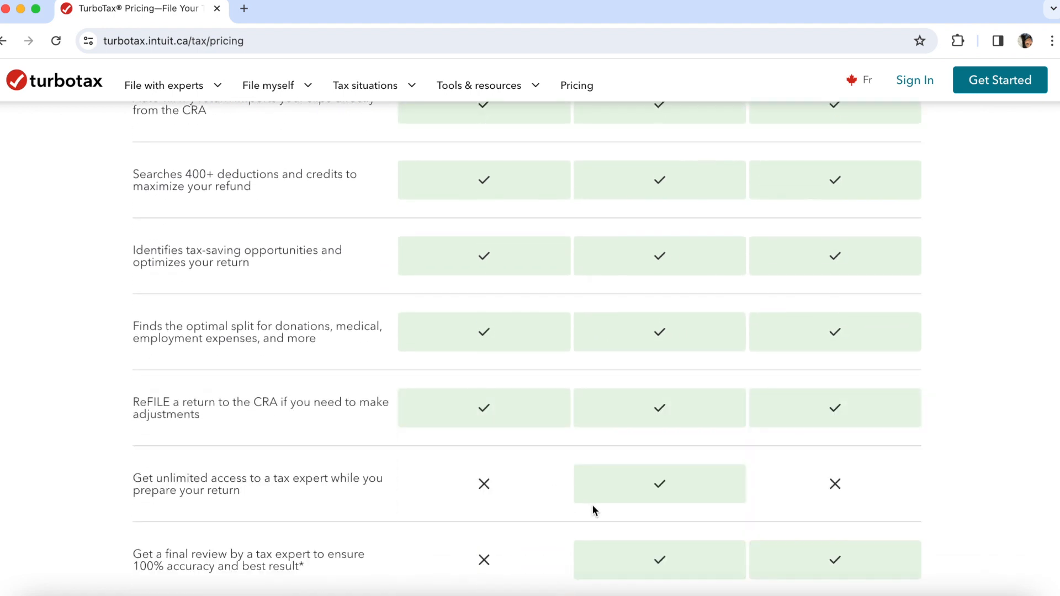
- Review the expanded rows, where only Full Service includes expert returns and Audit Defence
scroll(592, 505, down, 3)
scroll(592, 505, down, 2)
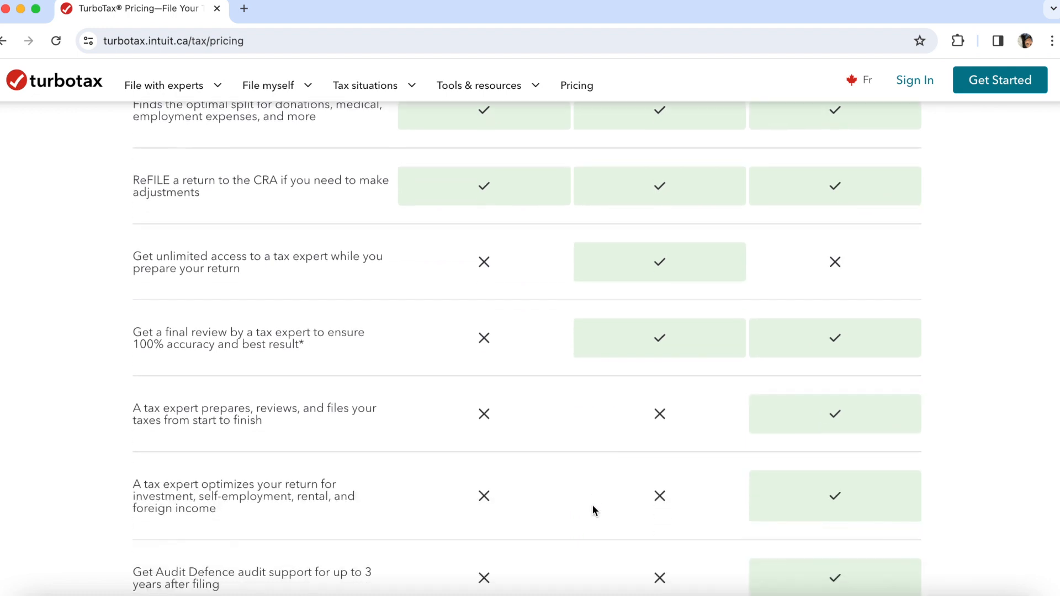
scroll(592, 510, down, 2)
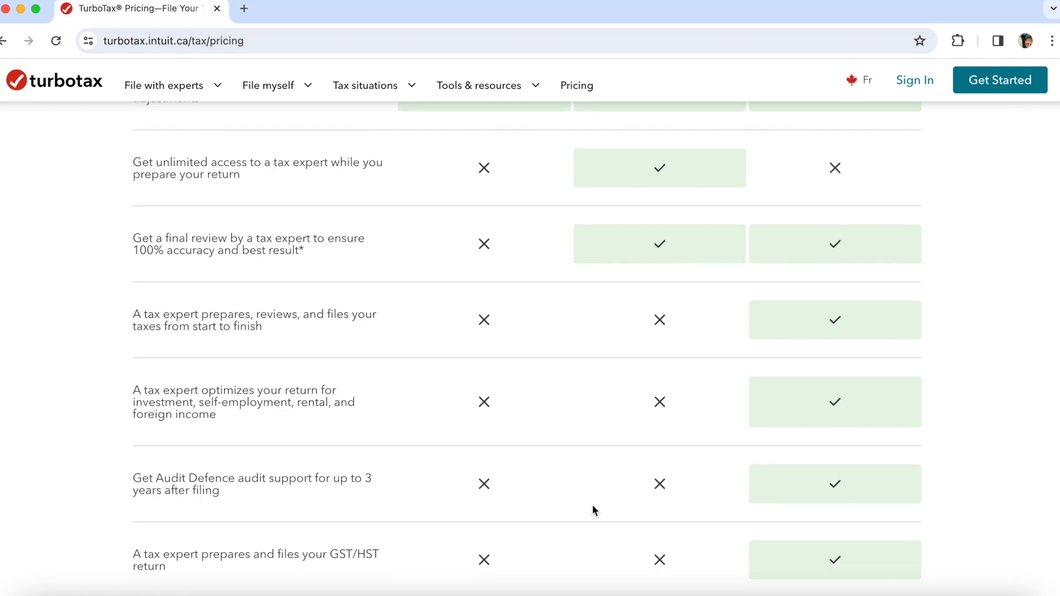
scroll(593, 510, down, 3)
scroll(592, 504, up, 15)
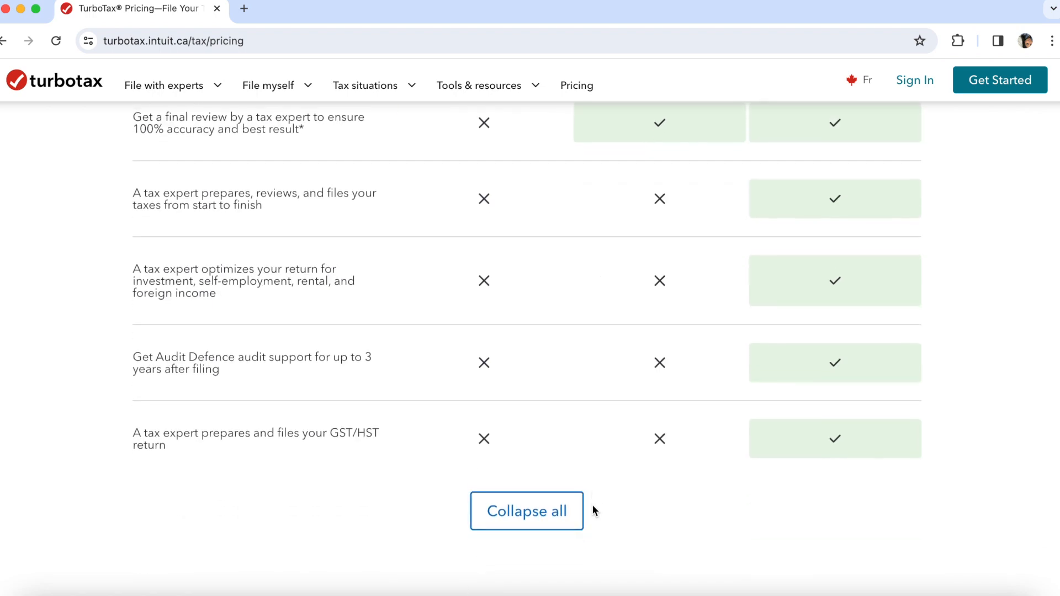
scroll(592, 505, down, 3)
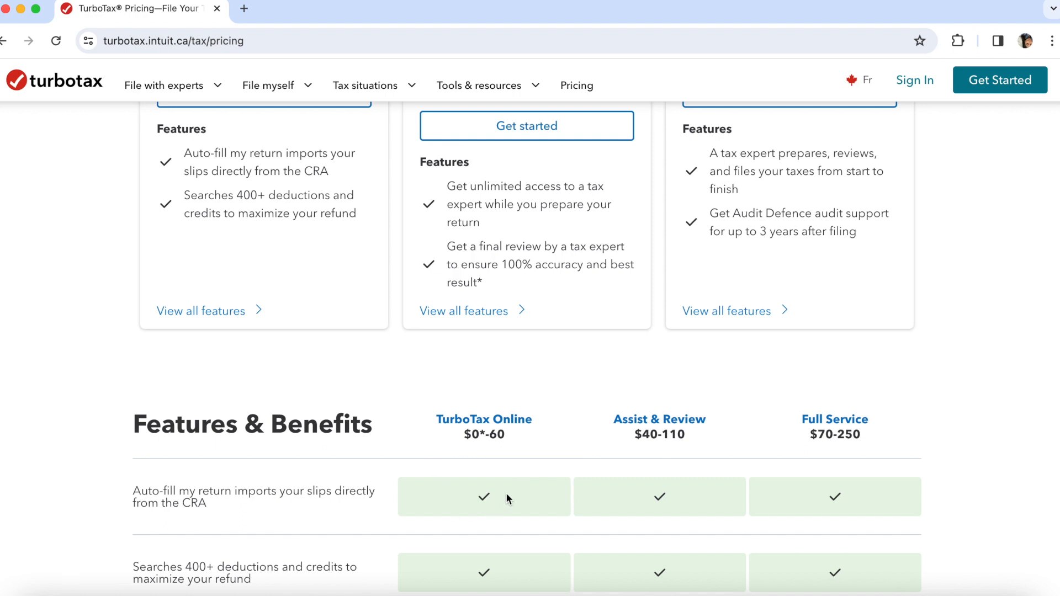
scroll(506, 495, up, 1)
scroll(507, 498, up, 5)
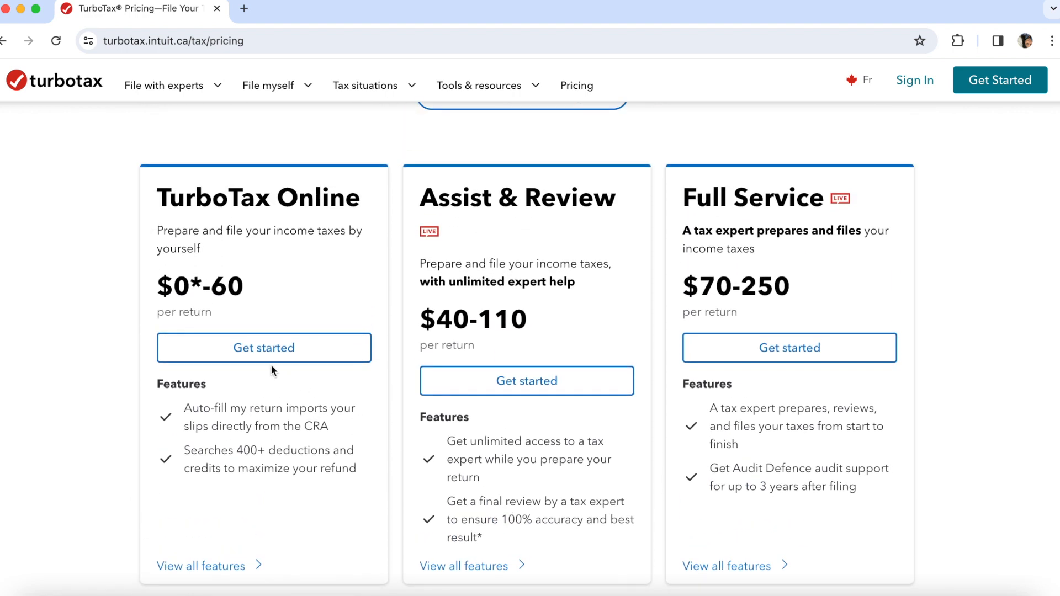
- Start the do-it-yourself TurboTax Online plan and sign in with the existing Intuit account
click(265, 359)
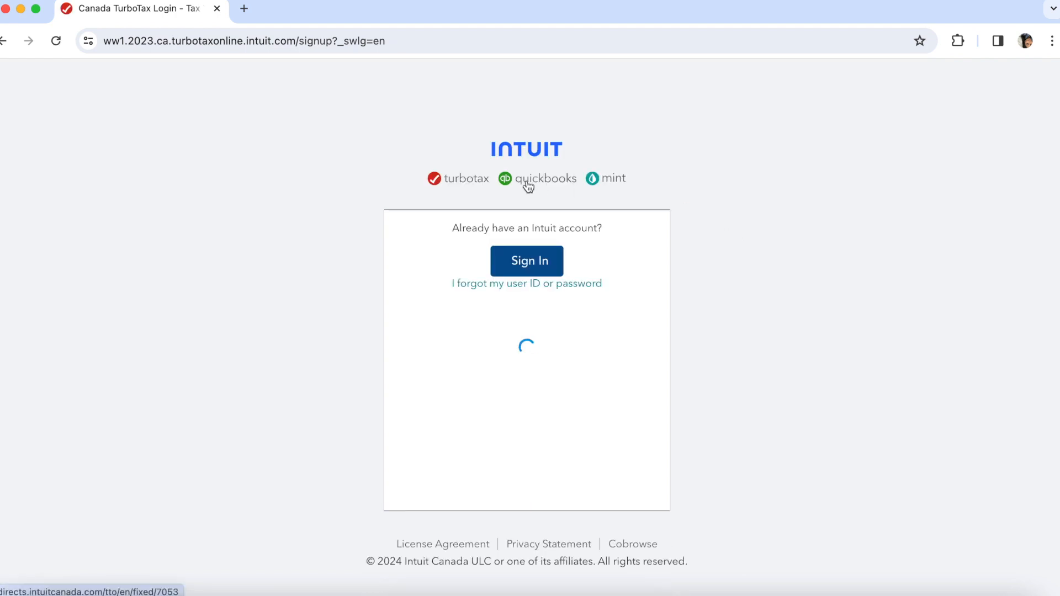
click(522, 269)
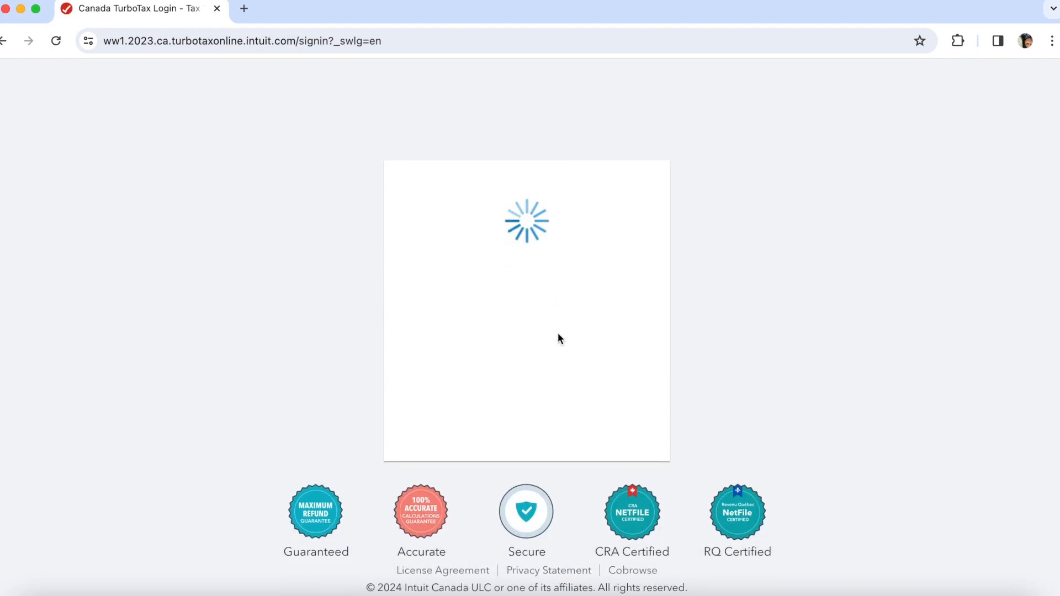
click(539, 386)
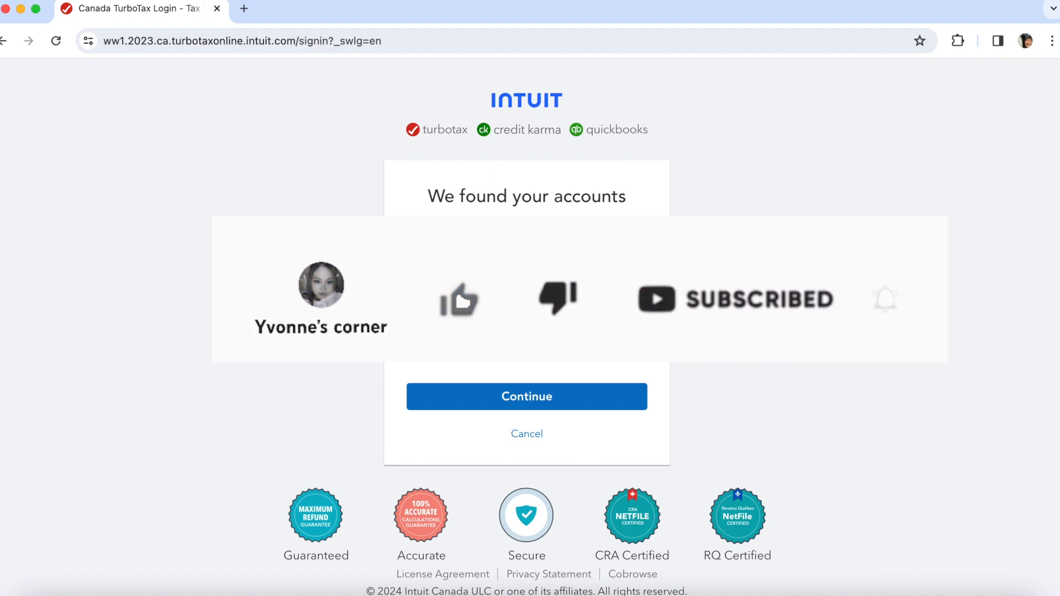
click(531, 395)
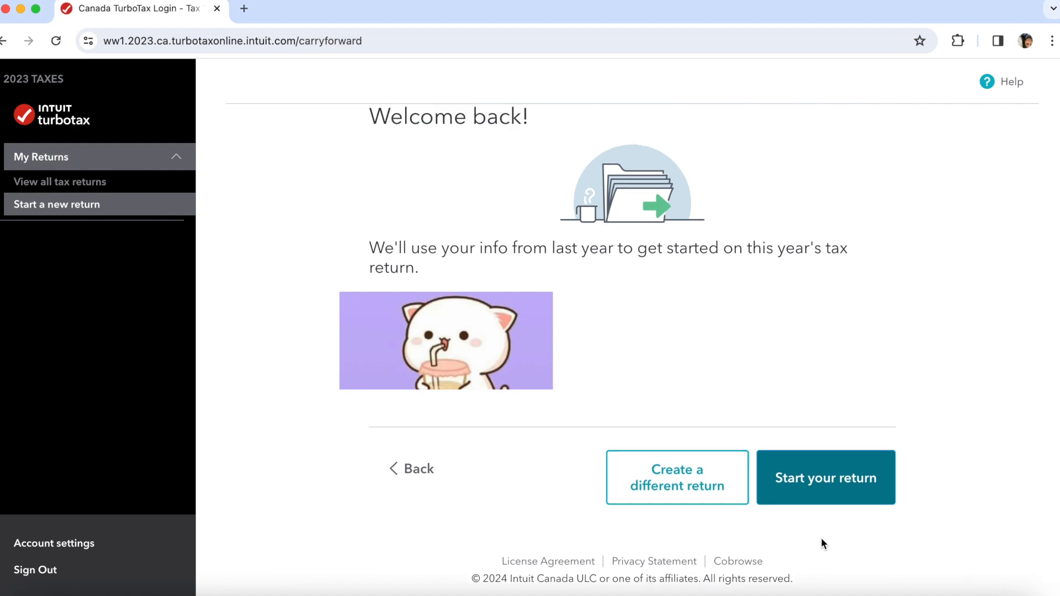
- Choose Create a different return instead of carrying forward last year's information
click(723, 507)
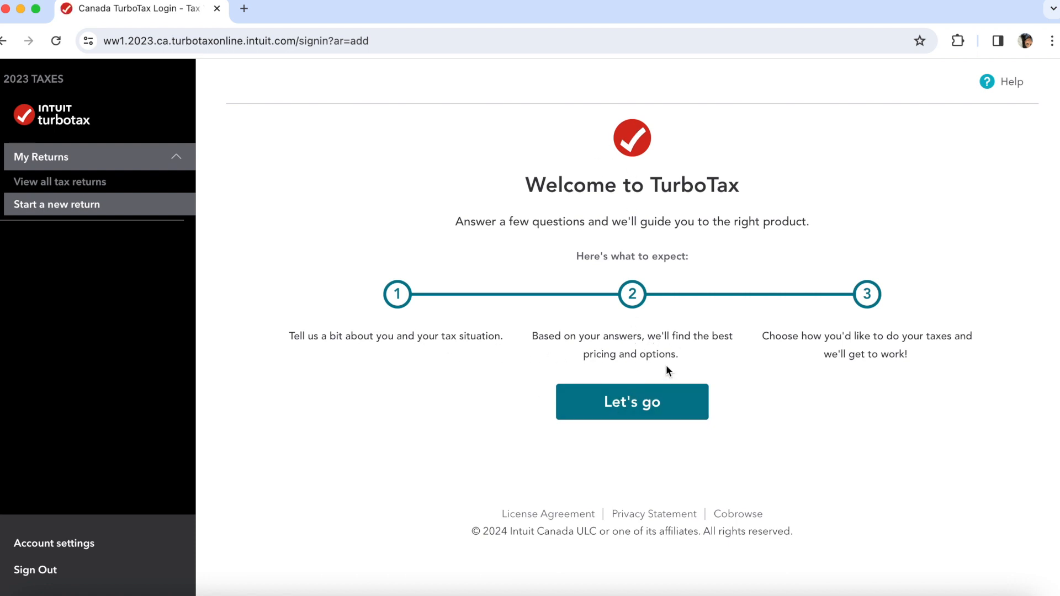
- Begin the tax-situation questionnaire and select Had a job (received T4)
click(669, 402)
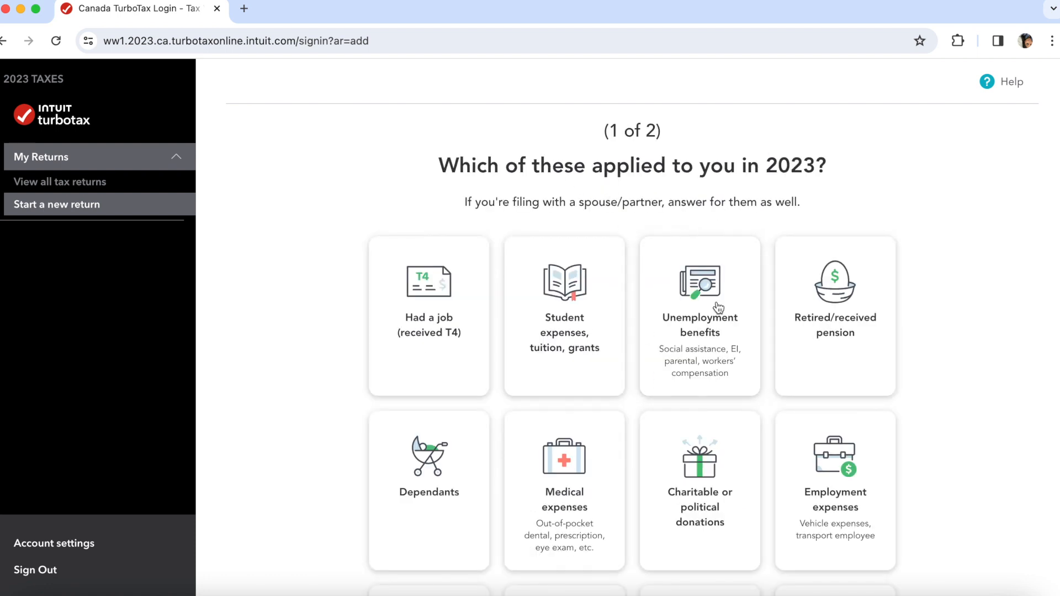
scroll(715, 332, down, 1)
scroll(716, 369, down, 1)
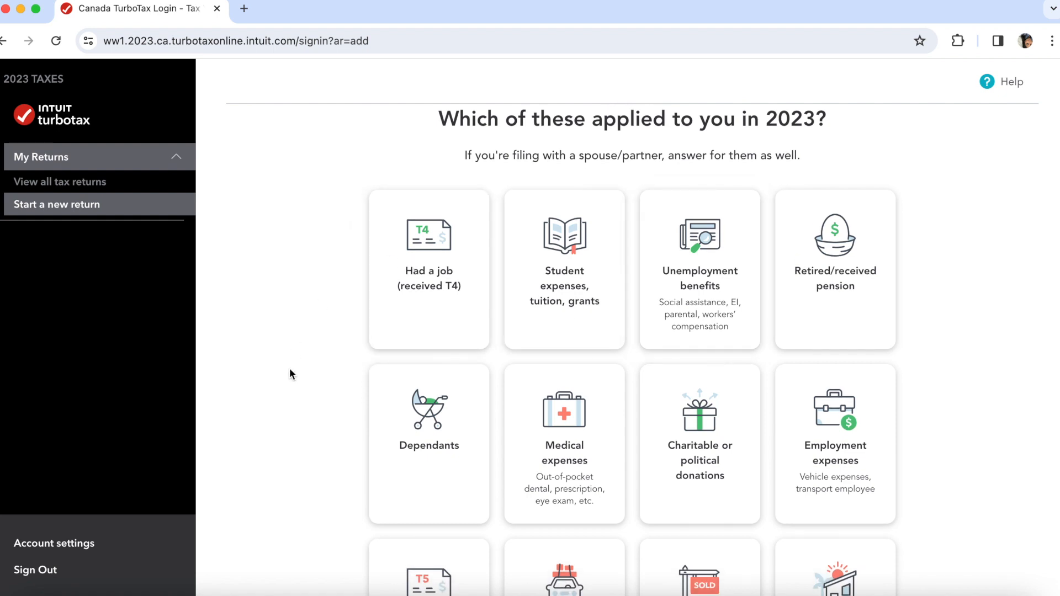
click(403, 329)
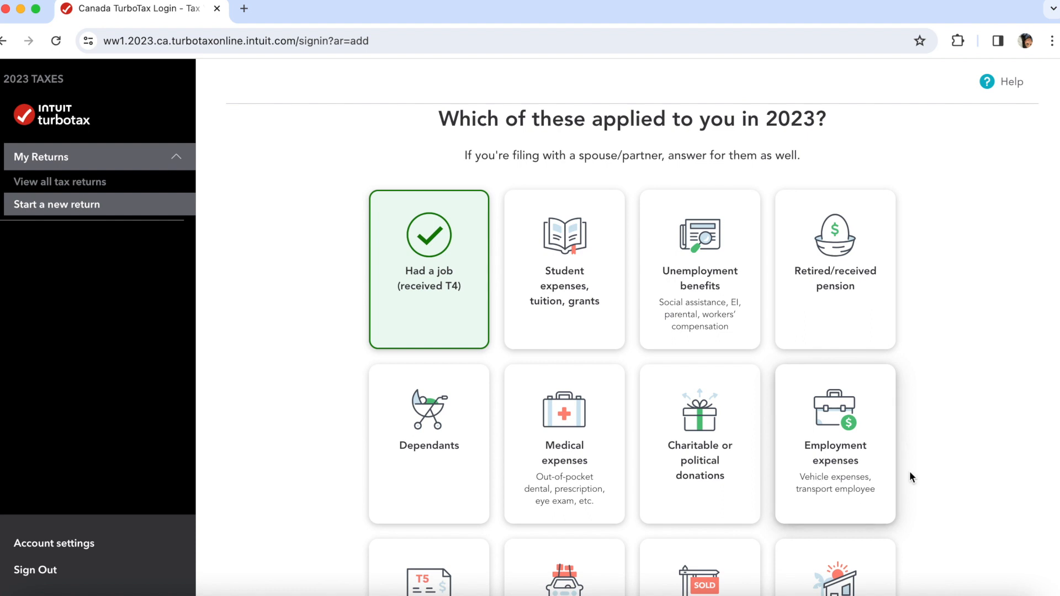
- Add the Medical expenses card and submit the chosen tax situations
scroll(946, 469, down, 2)
scroll(945, 469, down, 1)
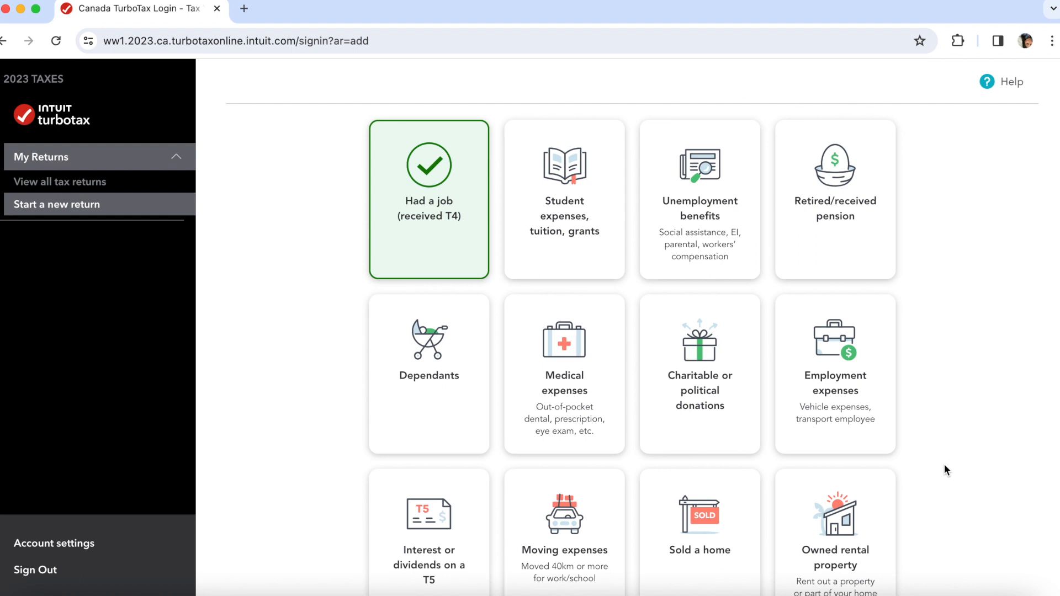
scroll(945, 470, down, 1)
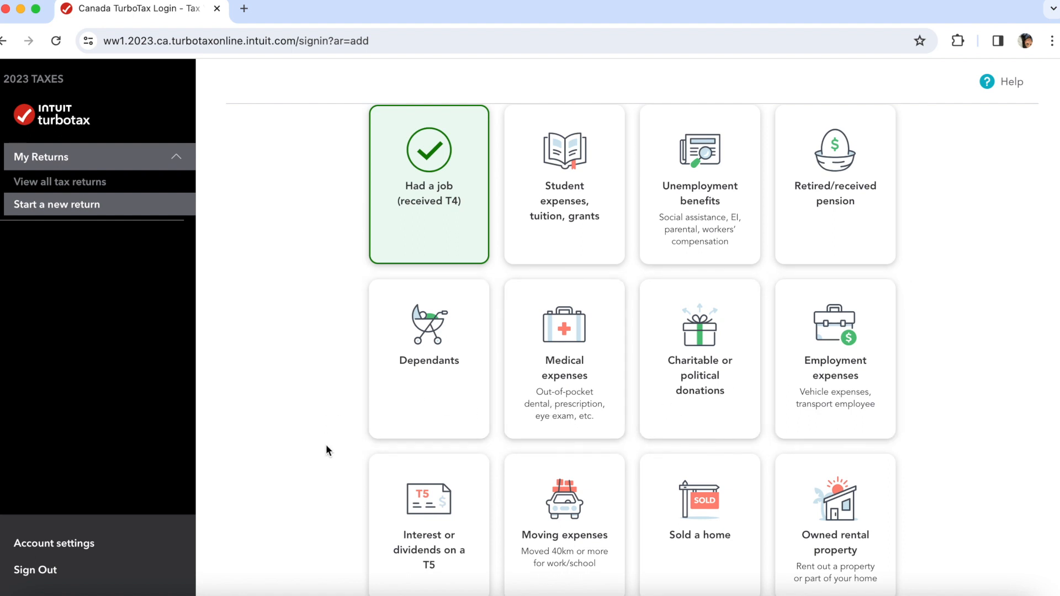
scroll(326, 447, down, 2)
click(567, 344)
scroll(332, 469, down, 1)
scroll(332, 467, down, 3)
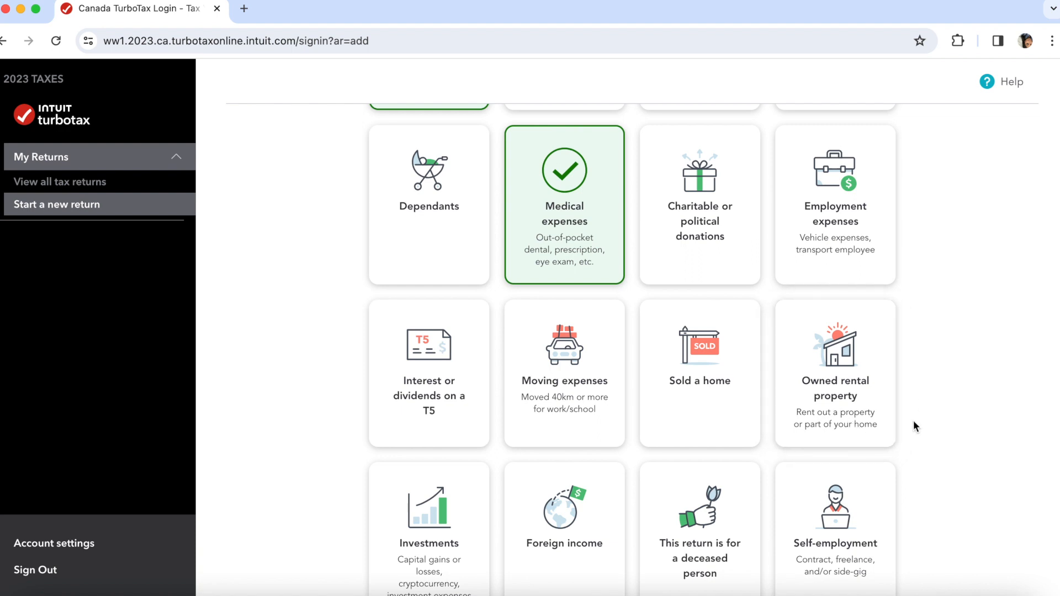
scroll(913, 422, down, 4)
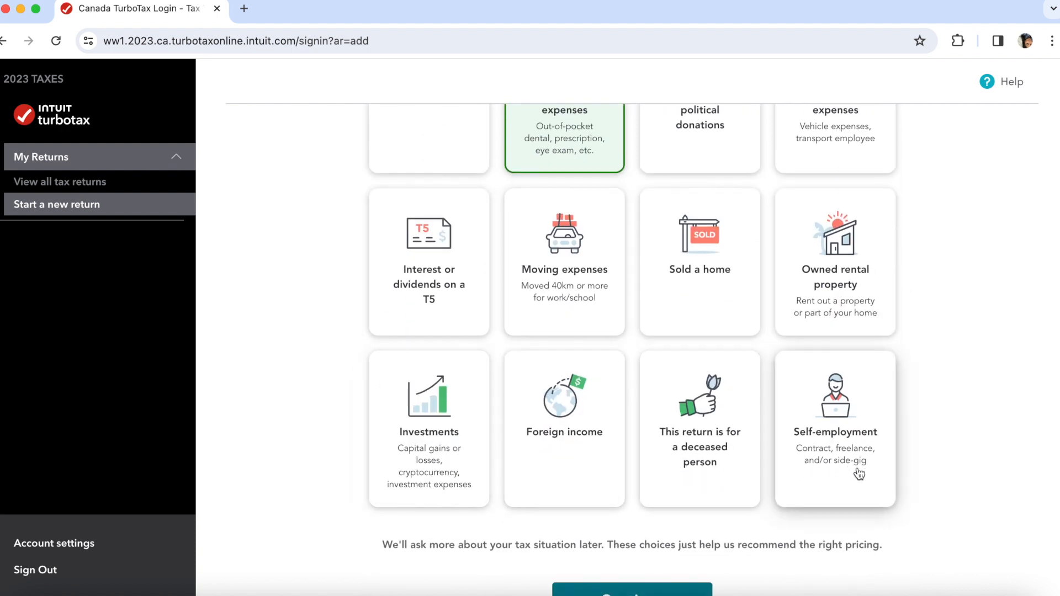
scroll(895, 511, up, 3)
scroll(895, 512, up, 3)
scroll(894, 511, down, 7)
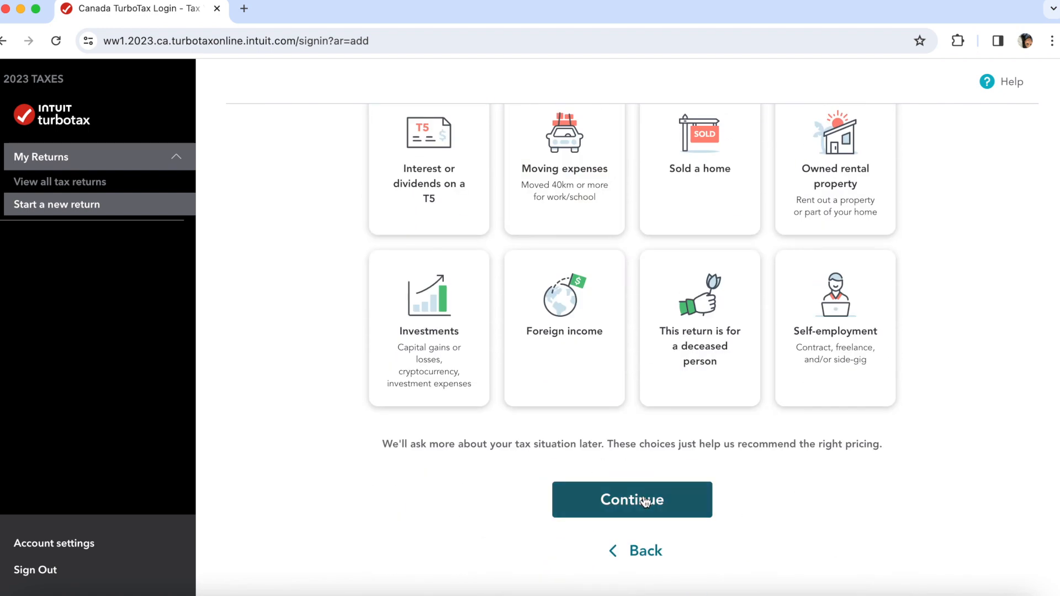
click(645, 502)
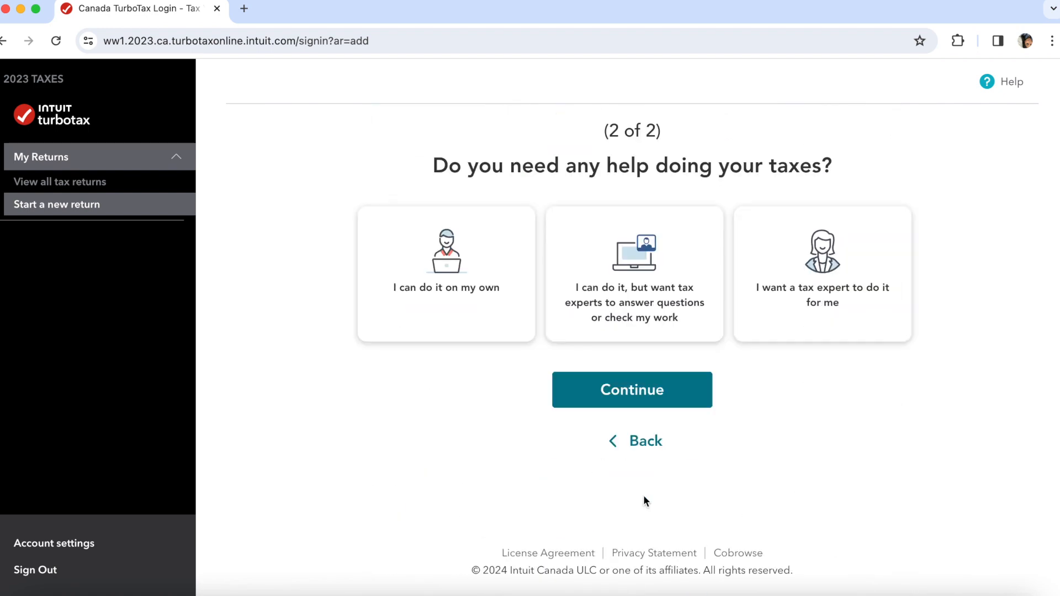
- Choose I can do it on my own and review the $21 Deluxe recommendation and alternatives
click(473, 318)
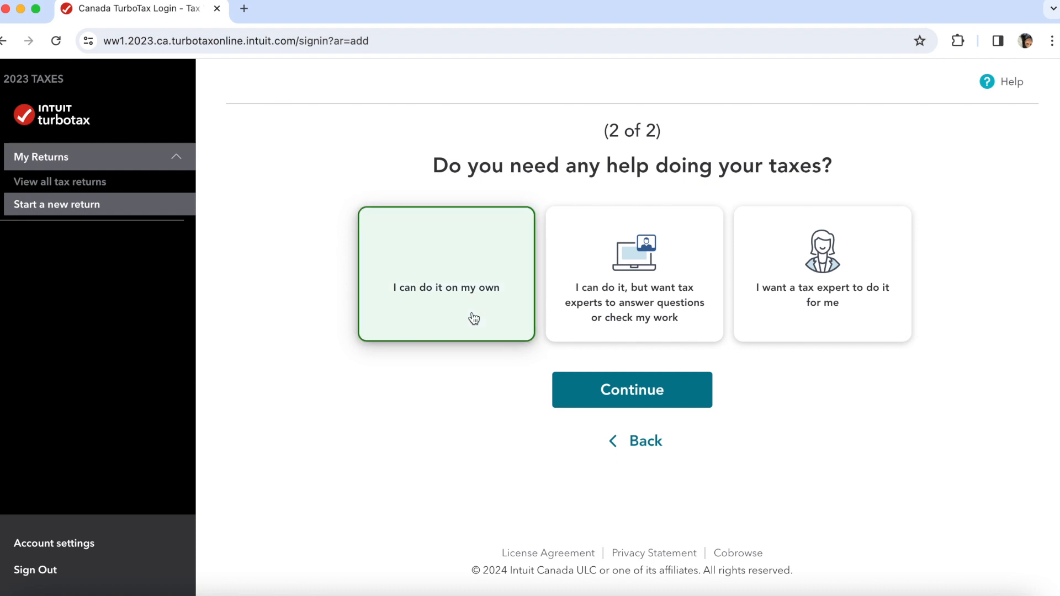
click(640, 397)
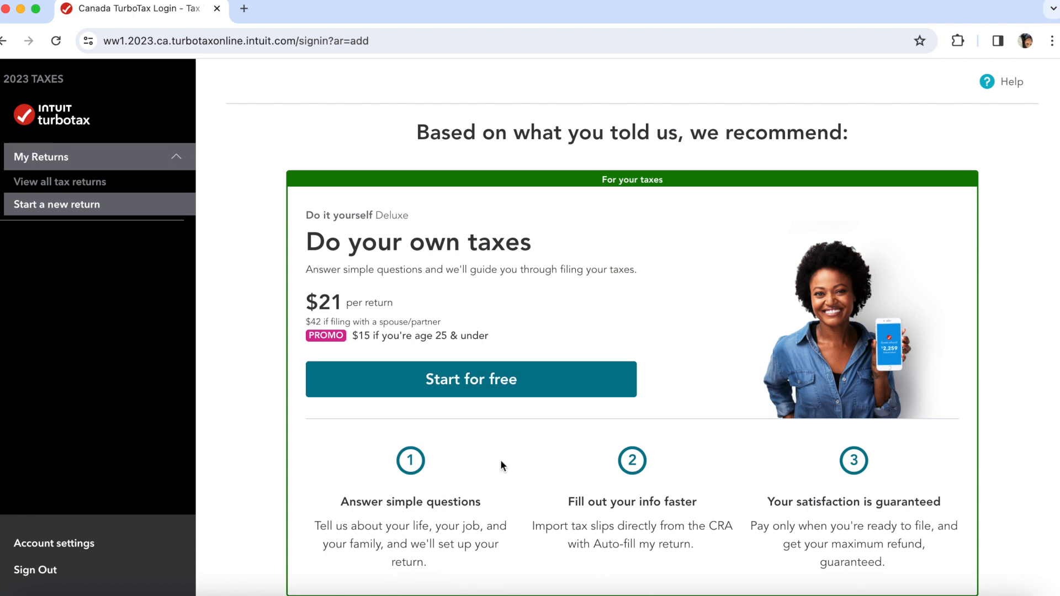
scroll(501, 462, down, 1)
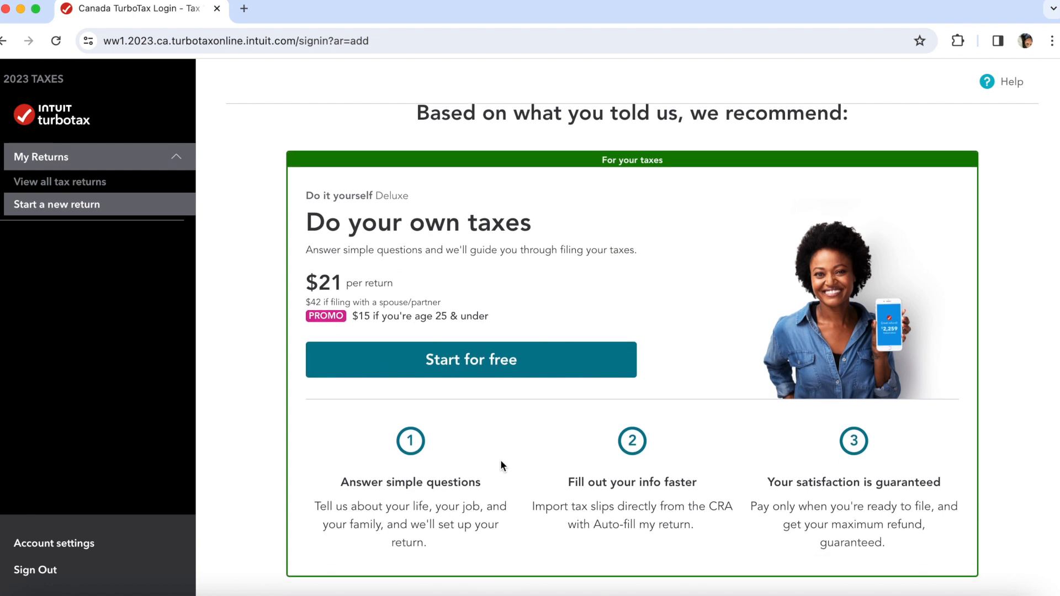
scroll(501, 462, down, 5)
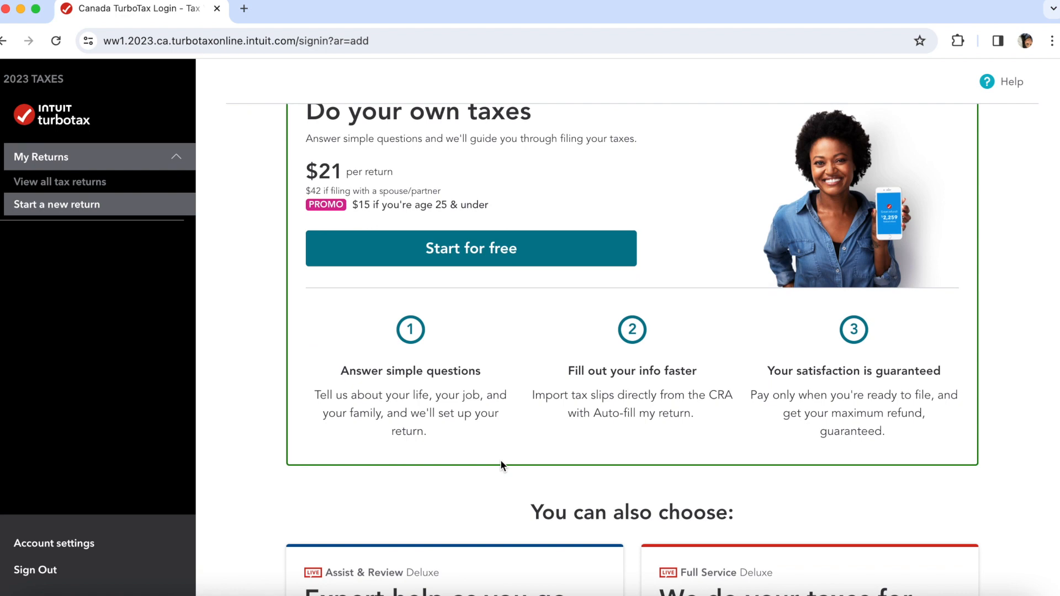
scroll(501, 464, down, 5)
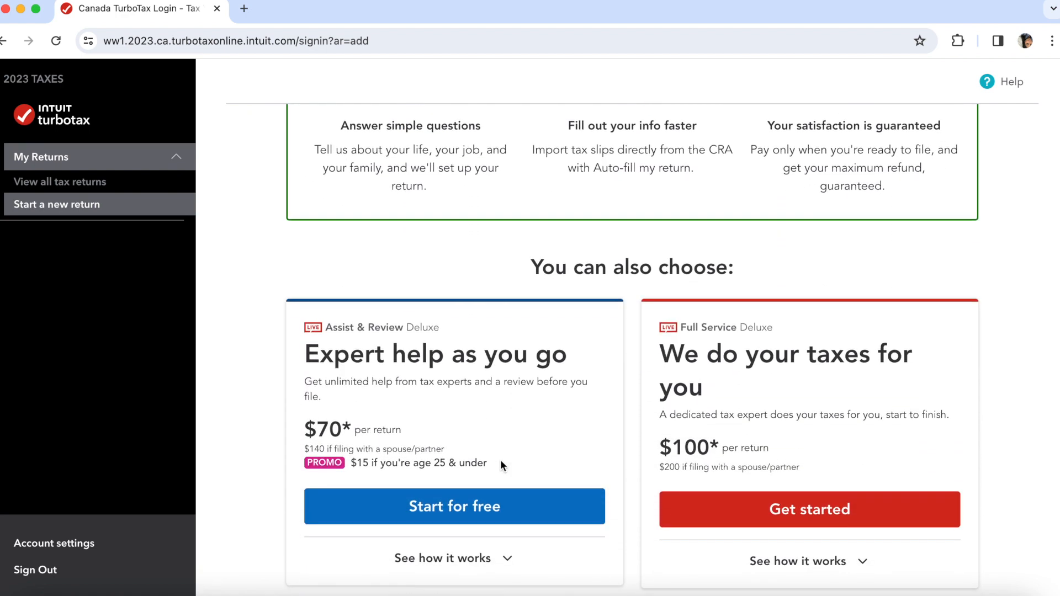
scroll(500, 464, down, 4)
scroll(501, 466, down, 3)
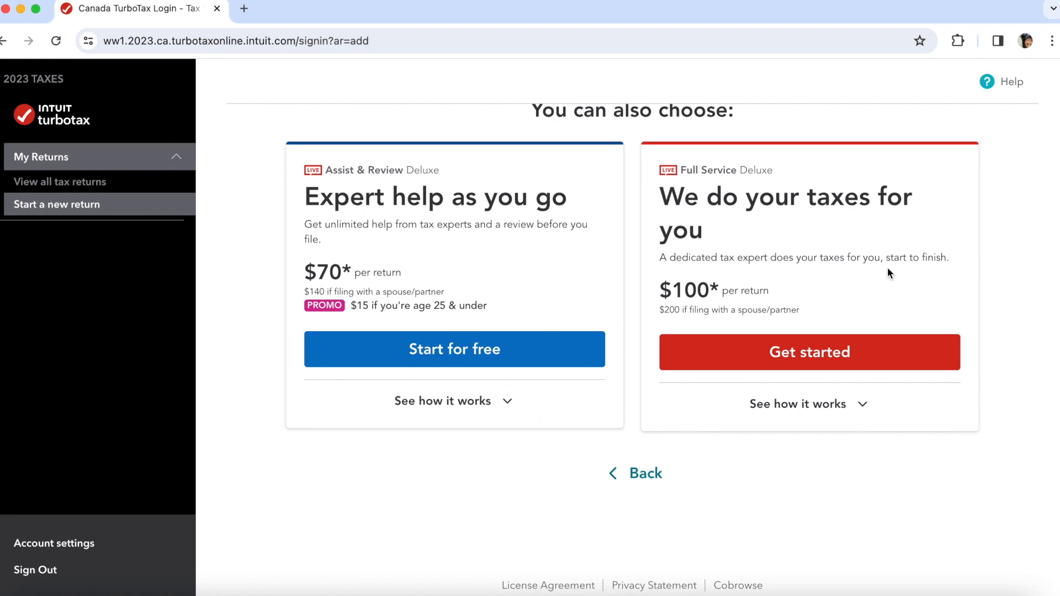
scroll(866, 463, down, 1)
scroll(867, 463, up, 11)
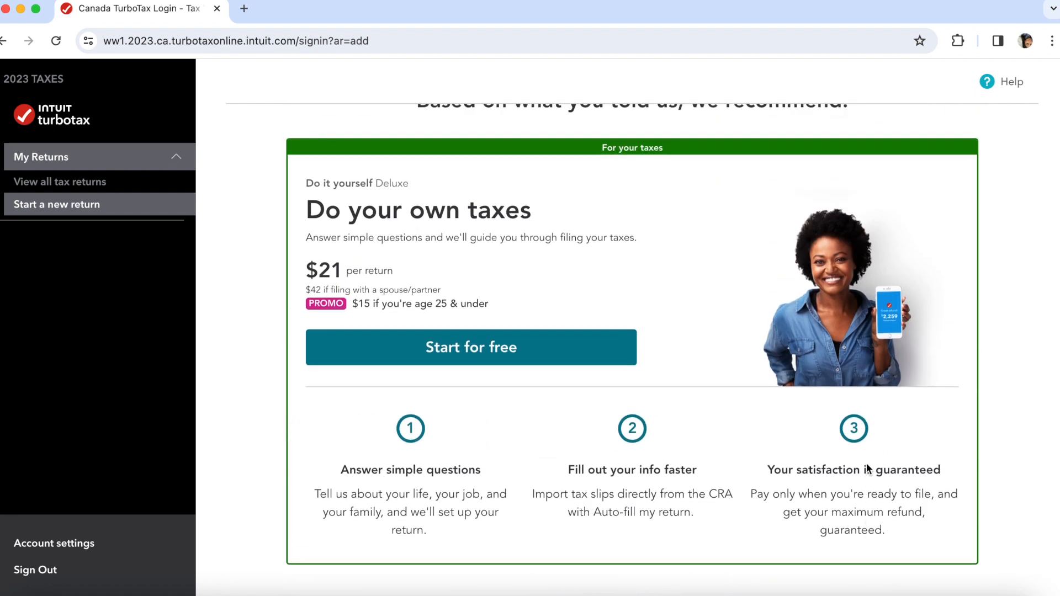
- Start the Deluxe return and record that last year's taxes used TurboTax Online
click(541, 385)
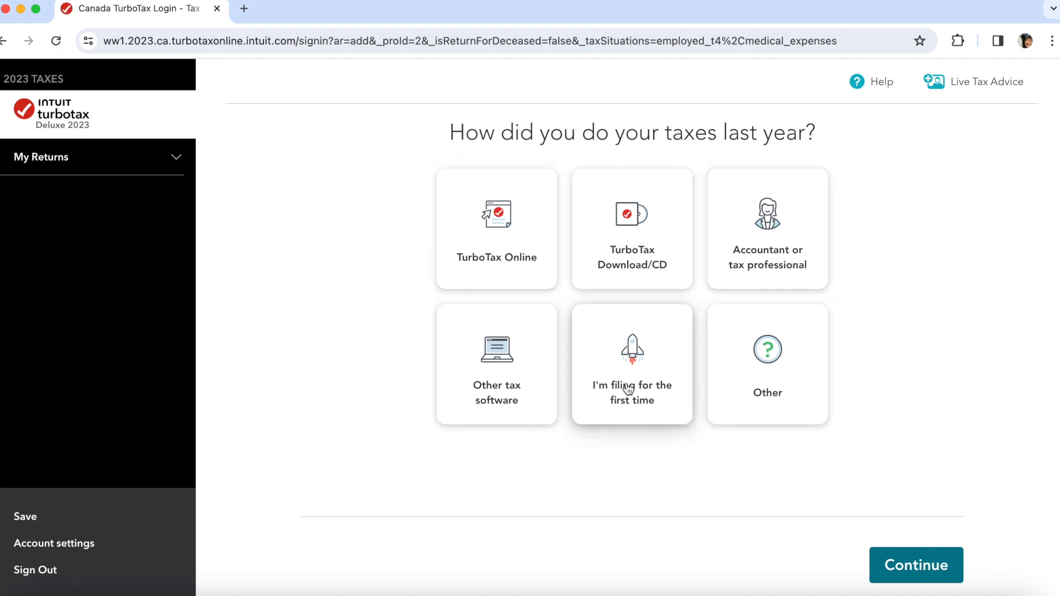
click(515, 247)
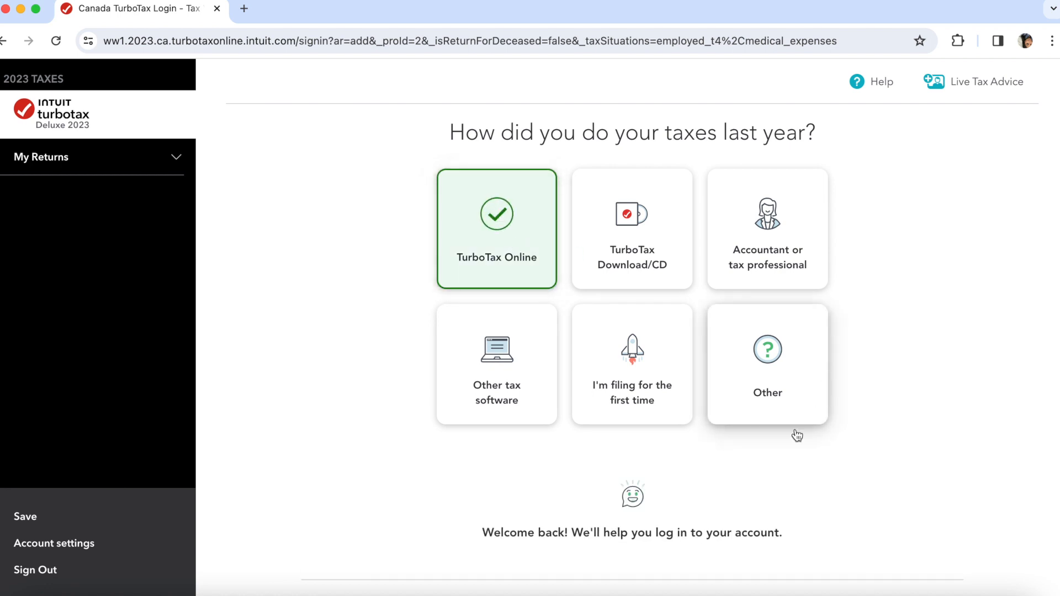
scroll(671, 539, down, 2)
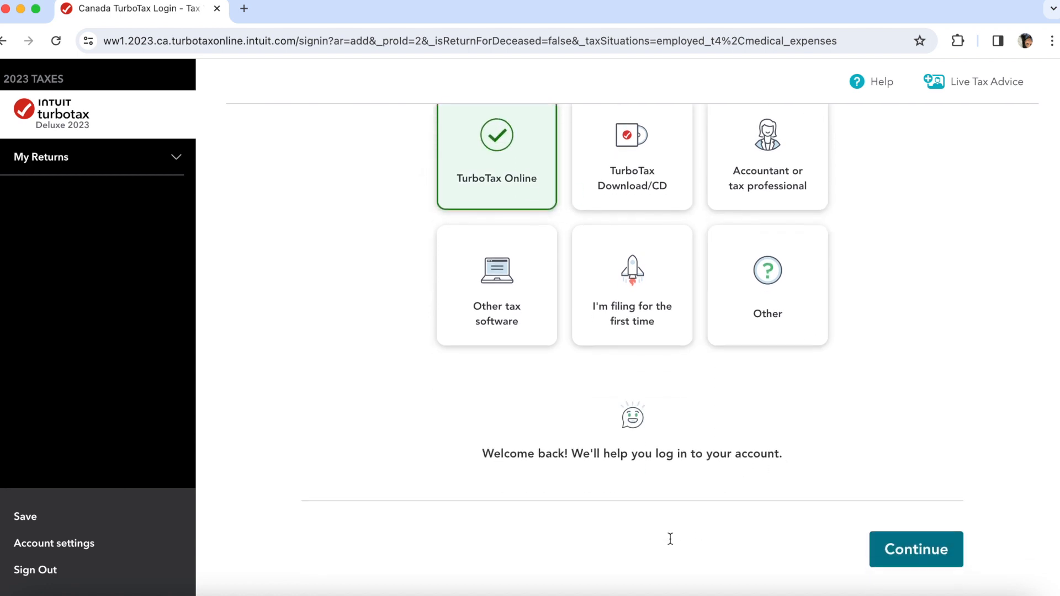
click(906, 534)
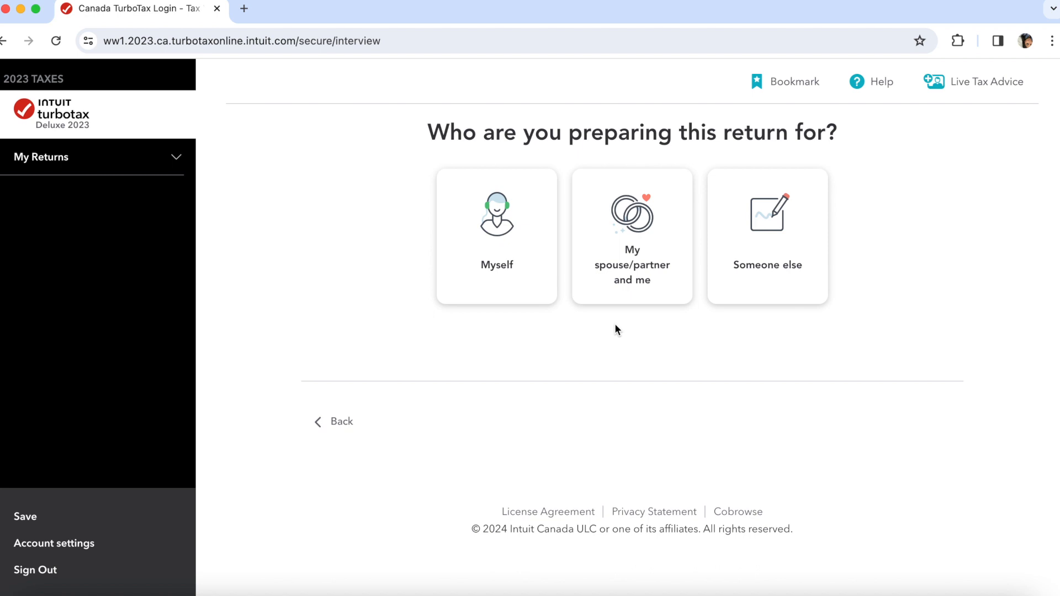
- Reconfirm TurboTax Online as last year's method and prepare the return for Myself
click(327, 422)
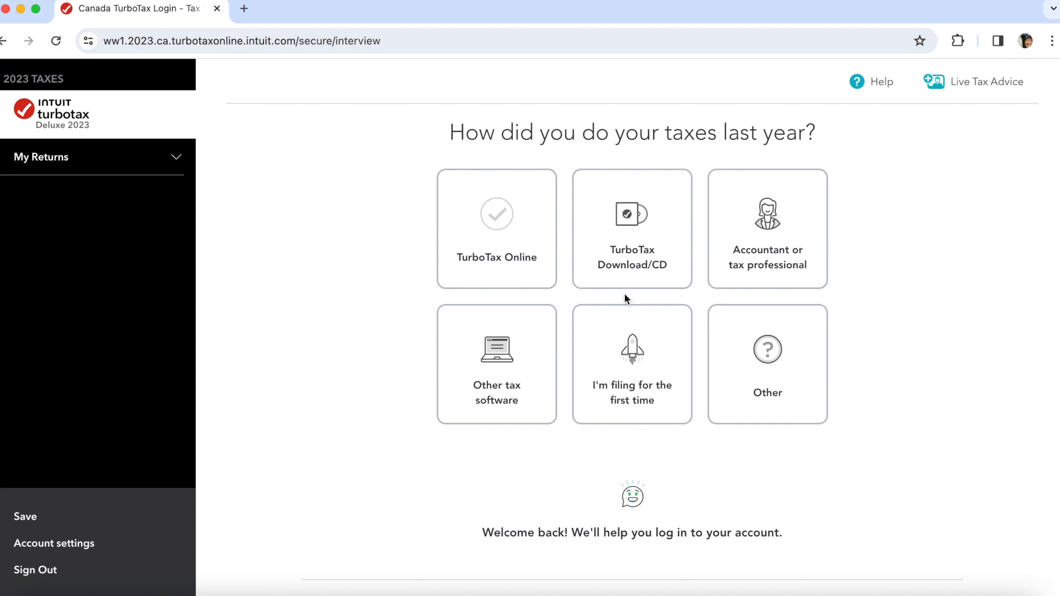
scroll(740, 529, down, 3)
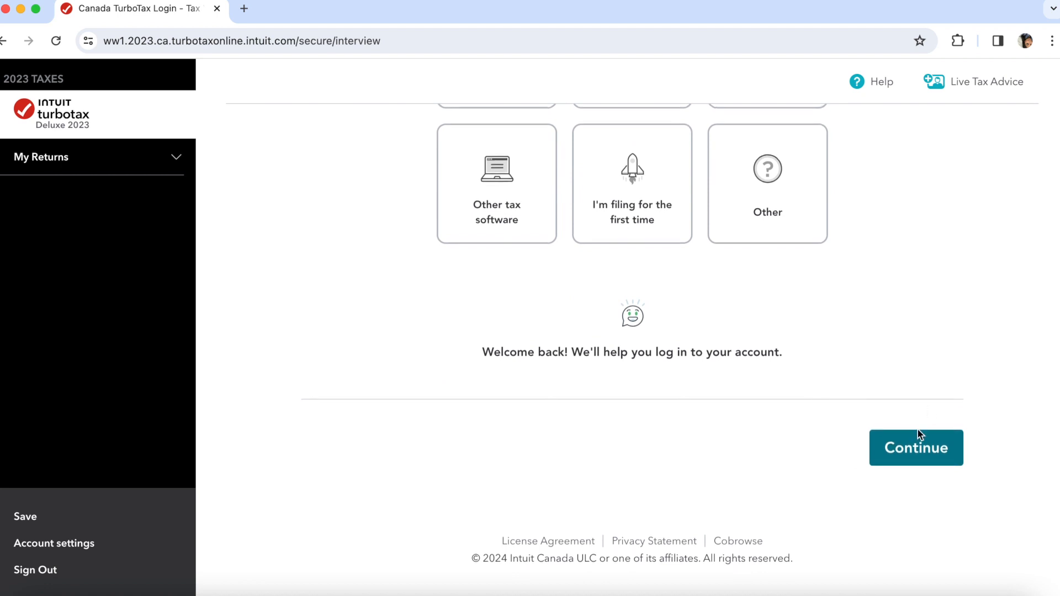
click(918, 432)
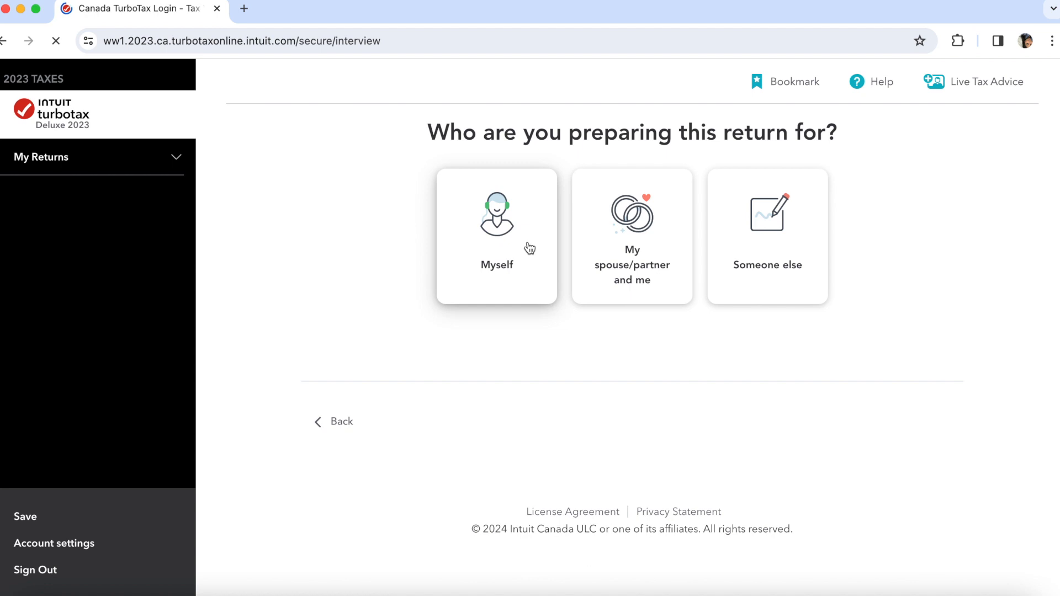
click(529, 248)
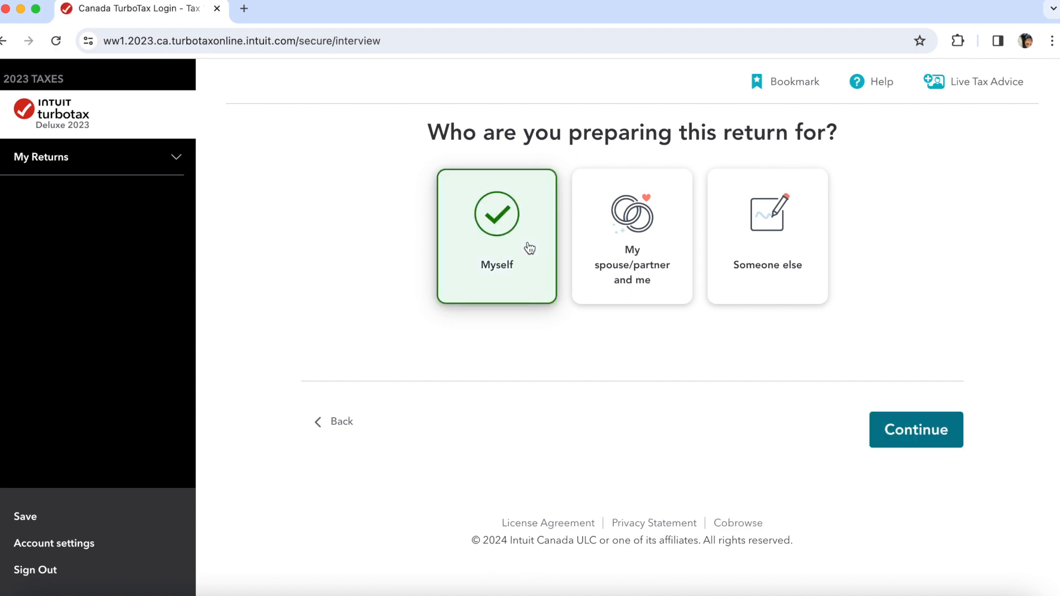
click(933, 416)
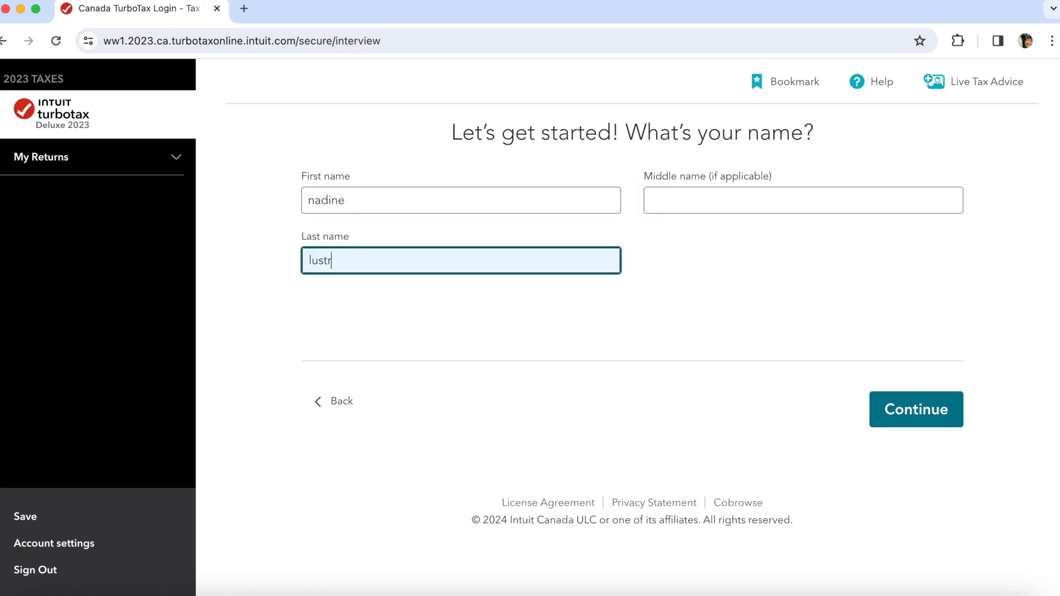
- Enter the filer's last name, then choose Single with no marital status change in 2023
text(e)
click(918, 410)
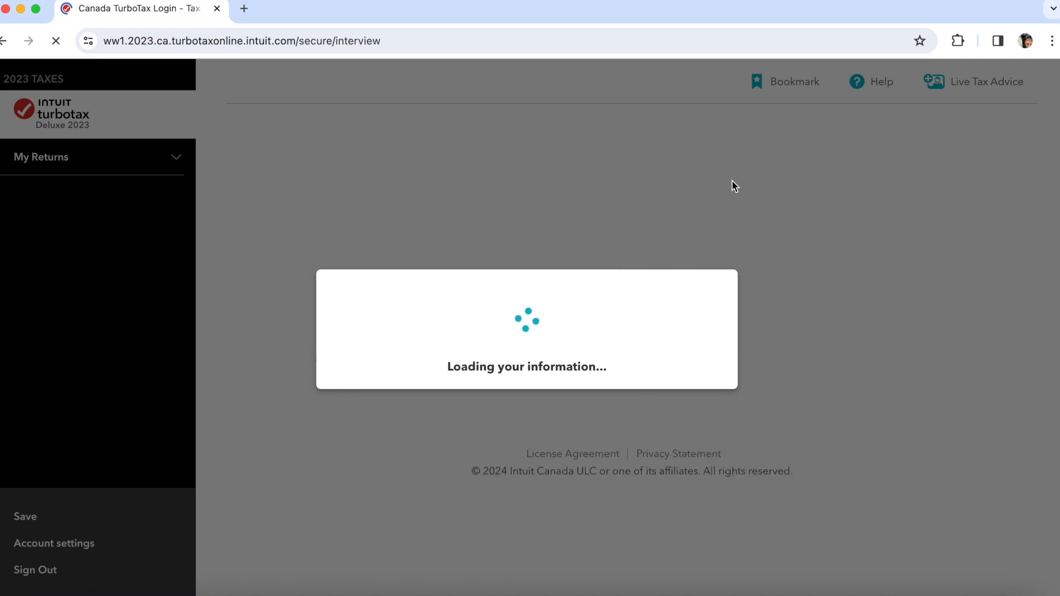
scroll(732, 185, down, 2)
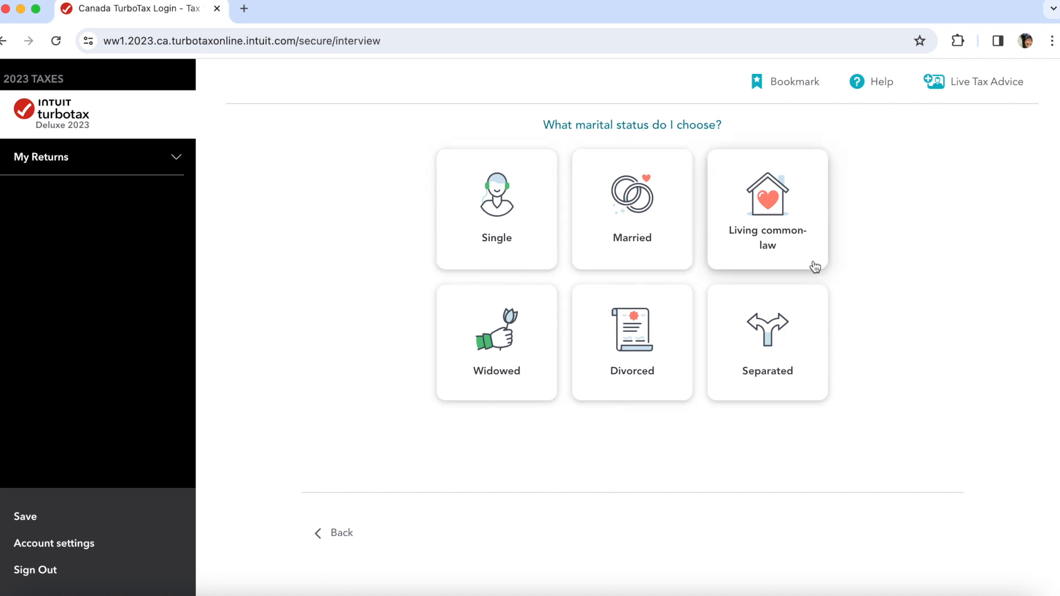
click(504, 256)
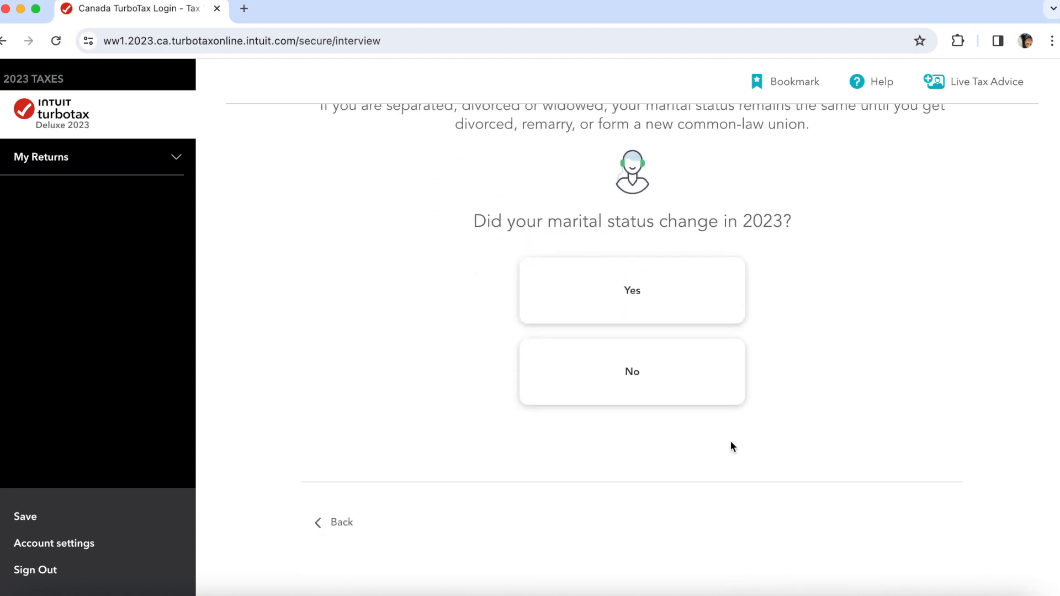
click(620, 370)
click(896, 514)
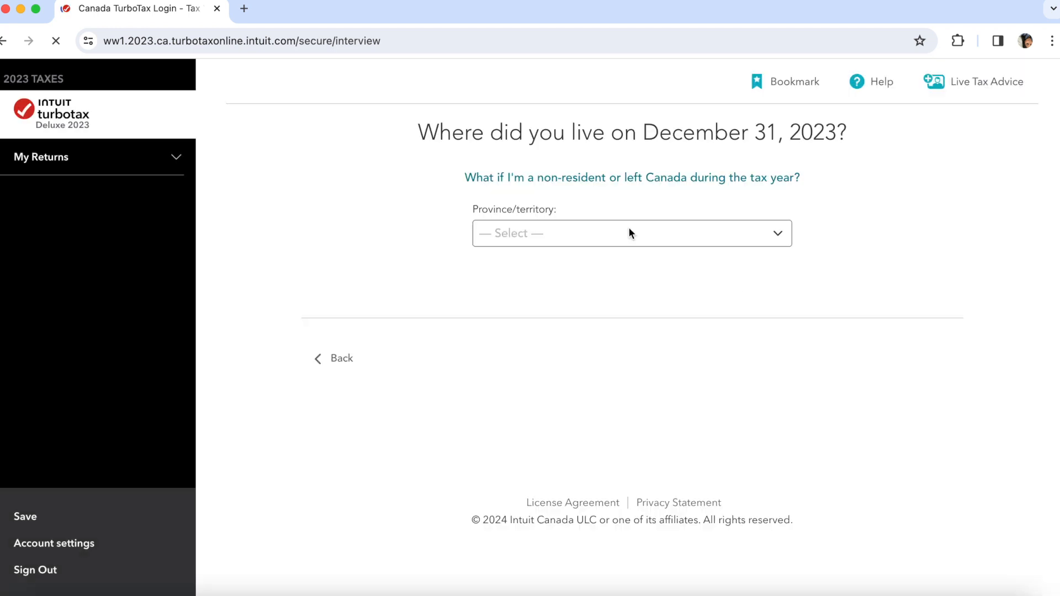
- Choose Alberta as the province, answer No to moving provinces or countries, Yes to citizenship
click(599, 243)
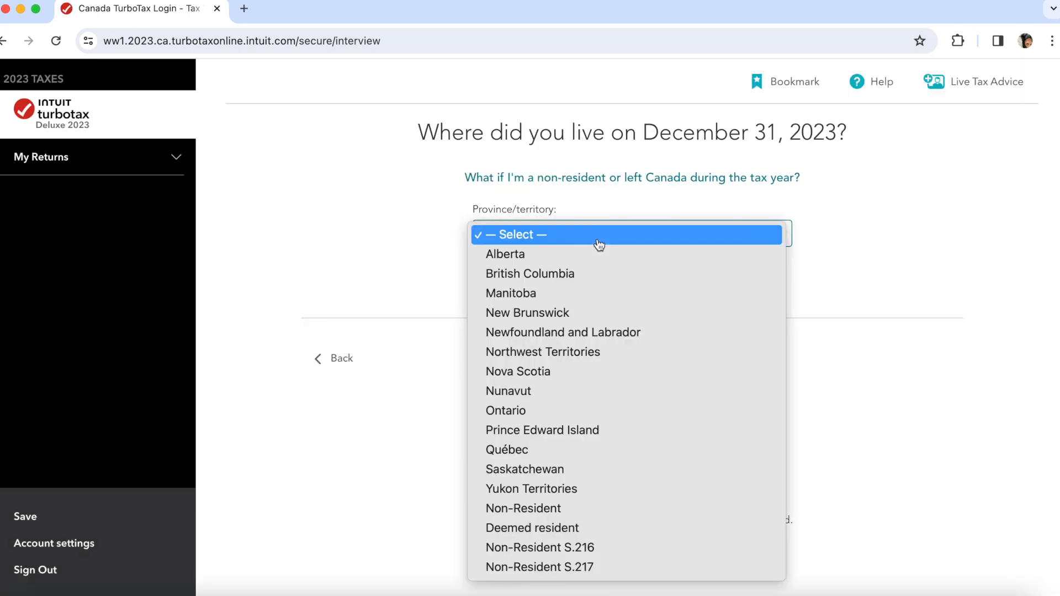
click(548, 254)
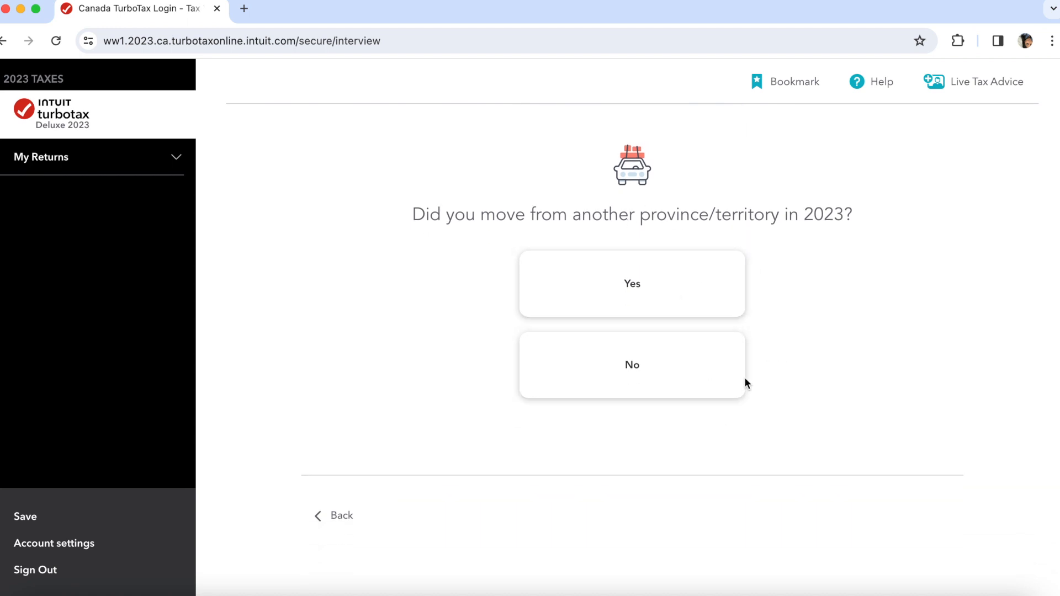
click(646, 365)
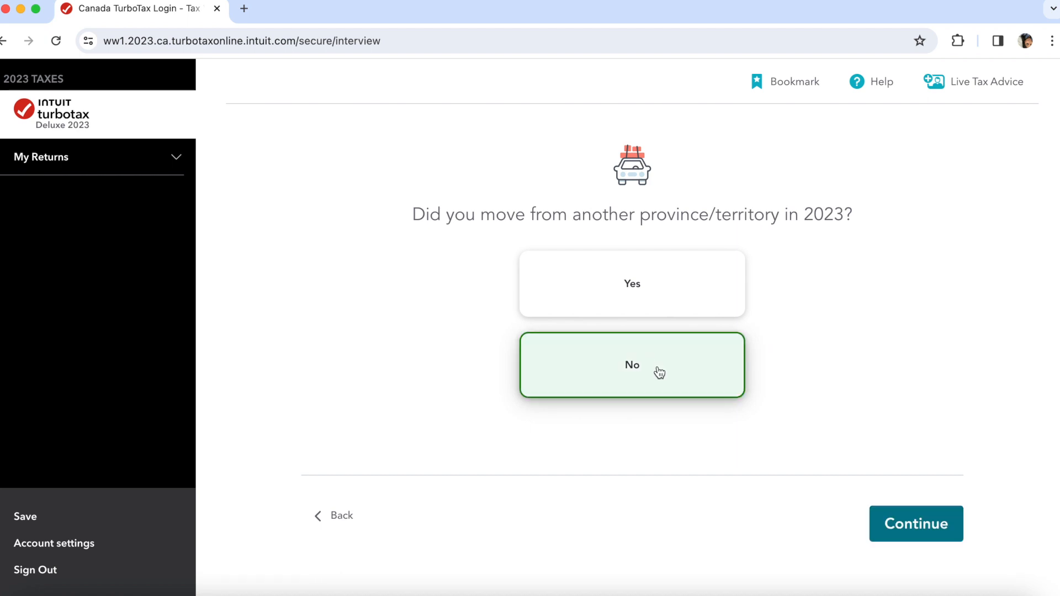
click(889, 525)
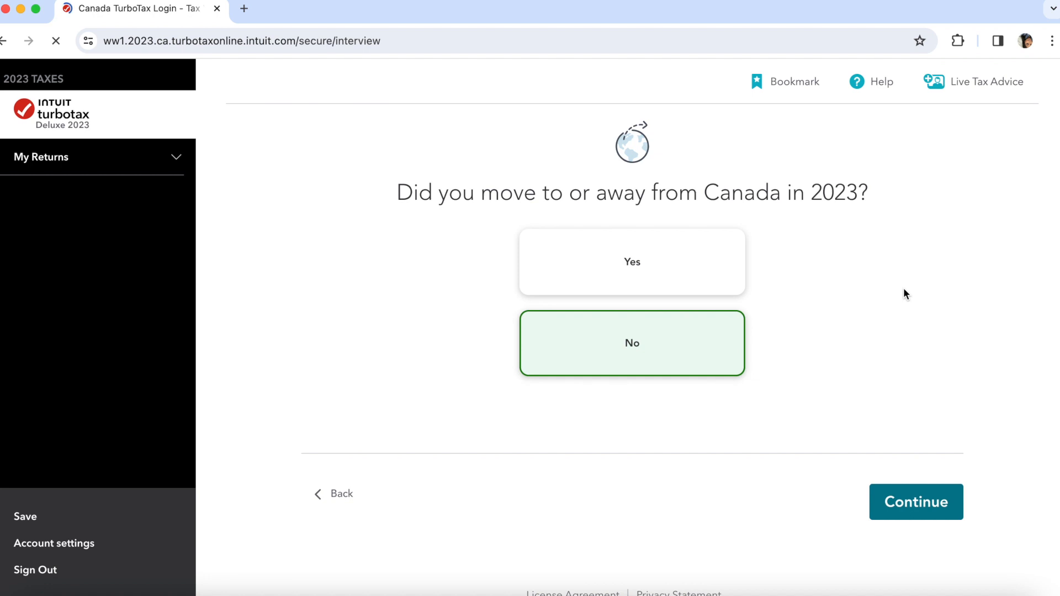
click(918, 505)
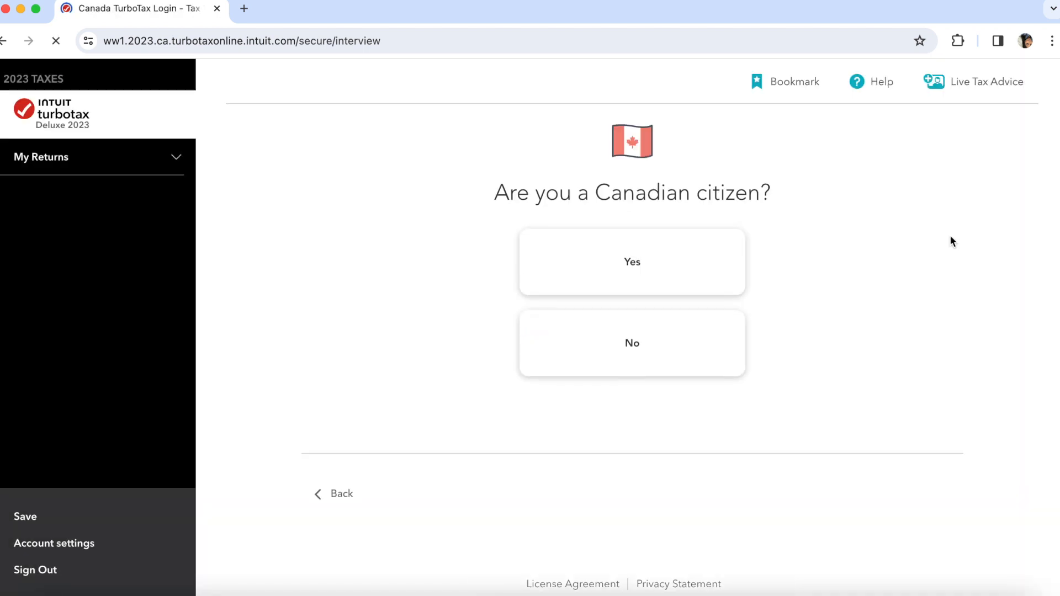
click(671, 249)
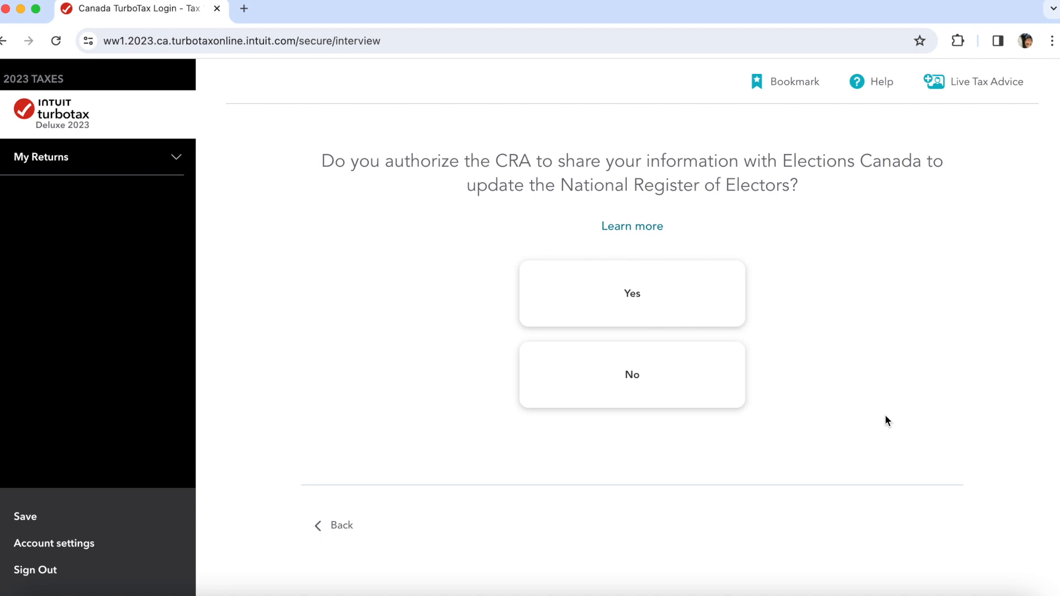
- Answer No to Elections Canada sharing, Indian Act exempt income and first-time CRA filing
click(660, 362)
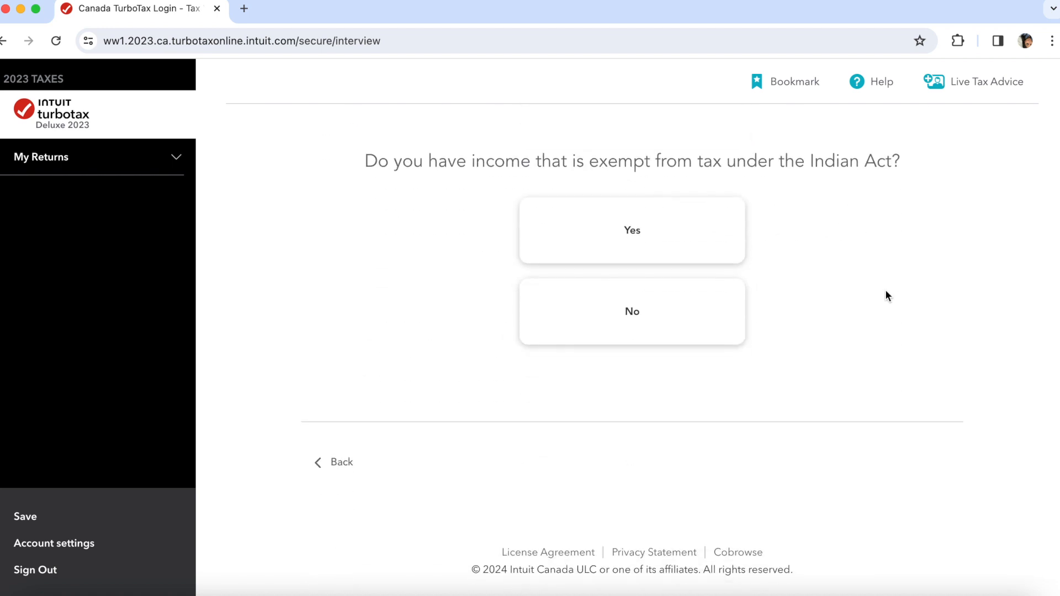
click(710, 322)
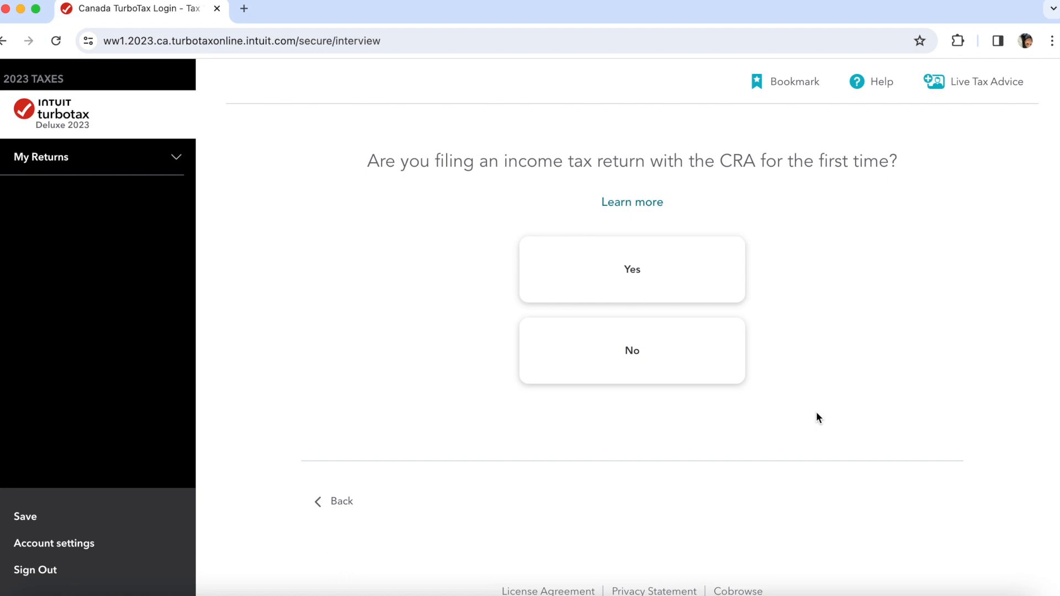
click(655, 341)
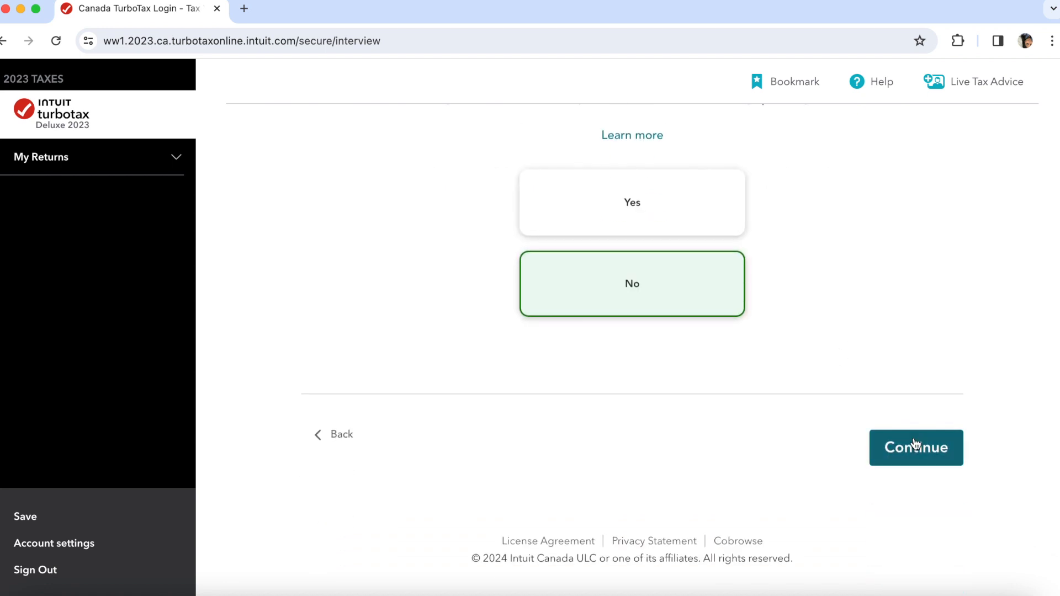
click(917, 446)
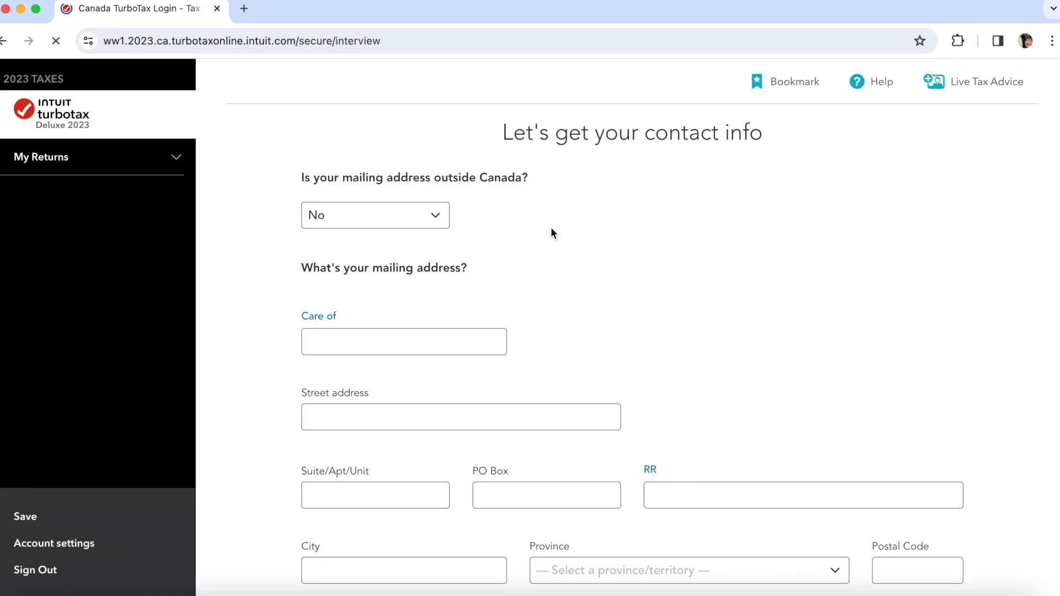
- Enter the street address for the mailing address
scroll(564, 213, down, 2)
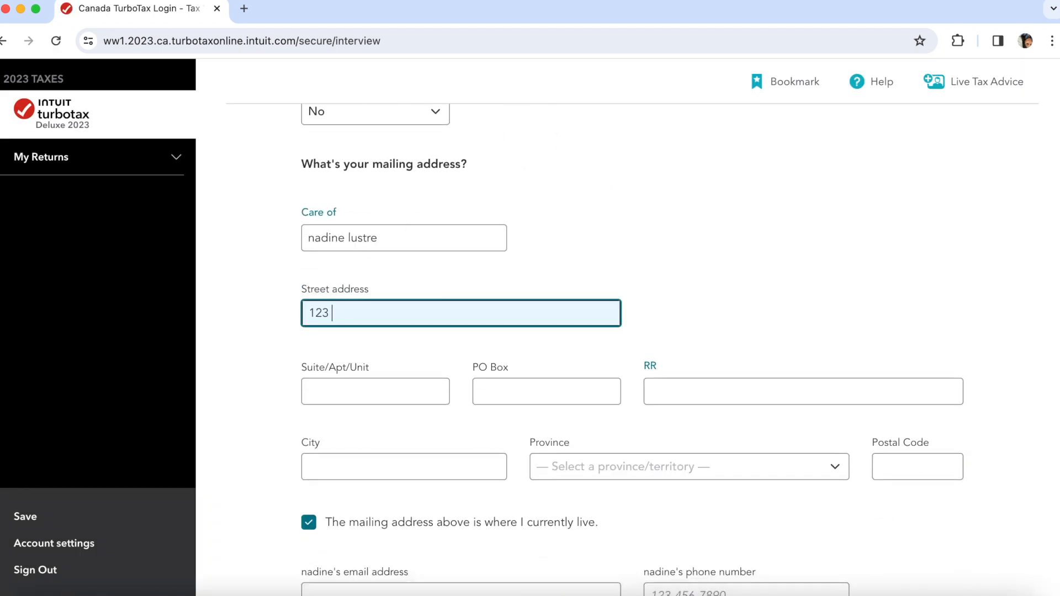
text(anila road)
click(393, 399)
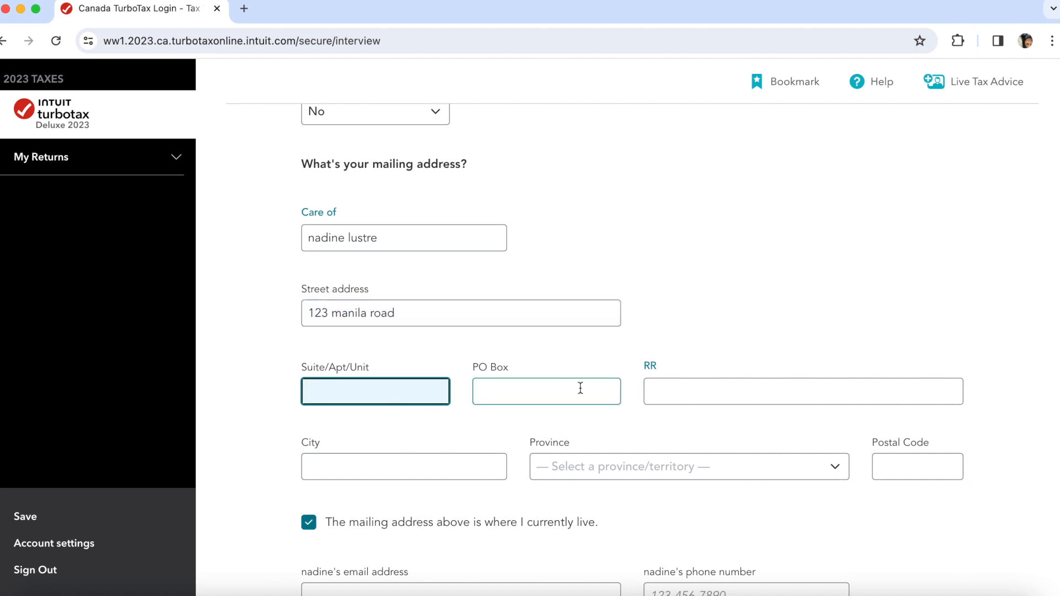
click(522, 302)
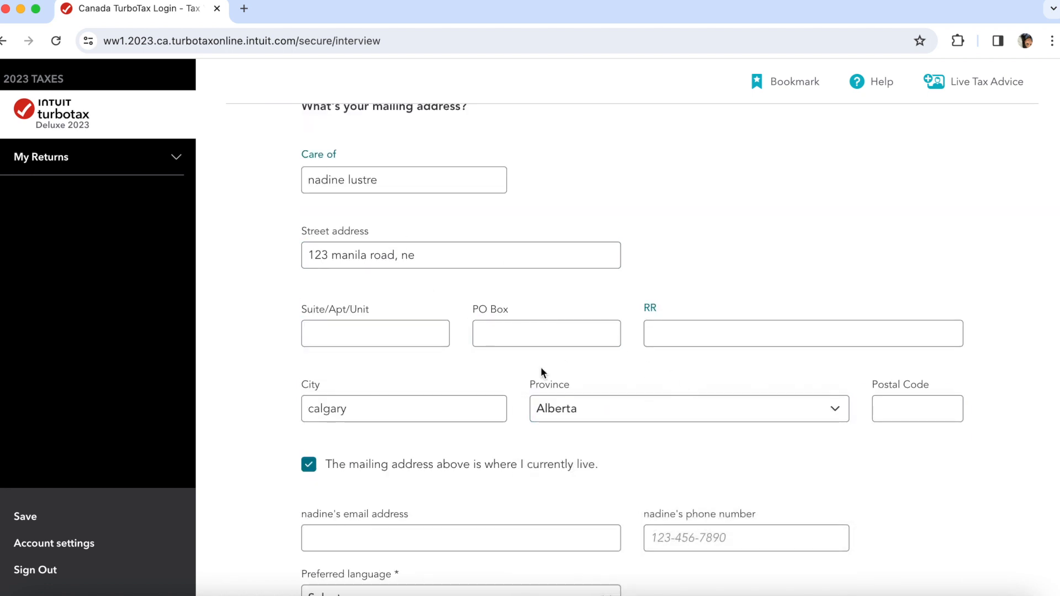
scroll(541, 372, down, 2)
- Fill in the filer's e-mail address and phone number
click(493, 376)
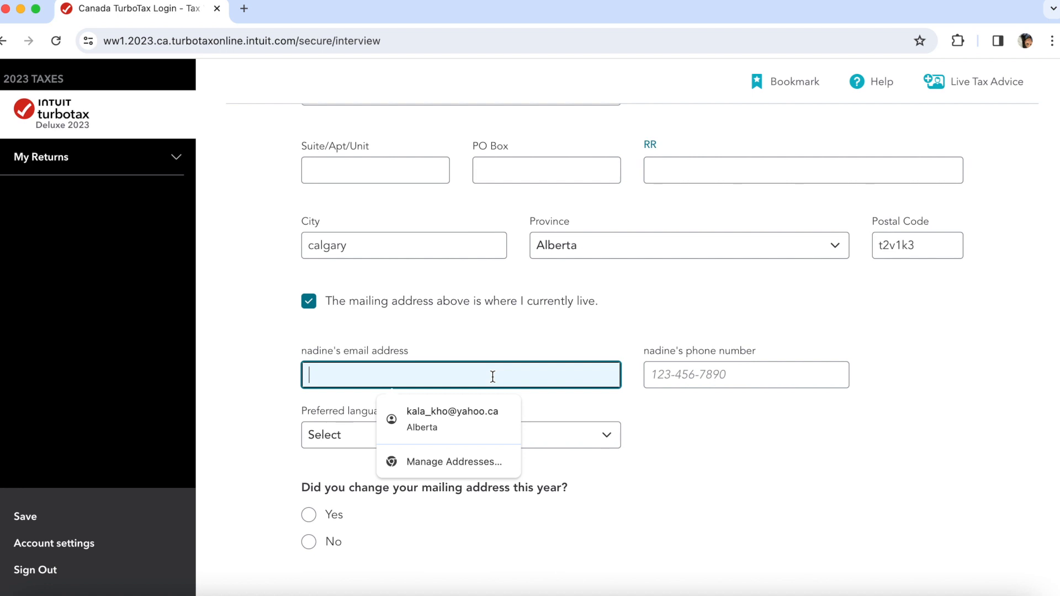
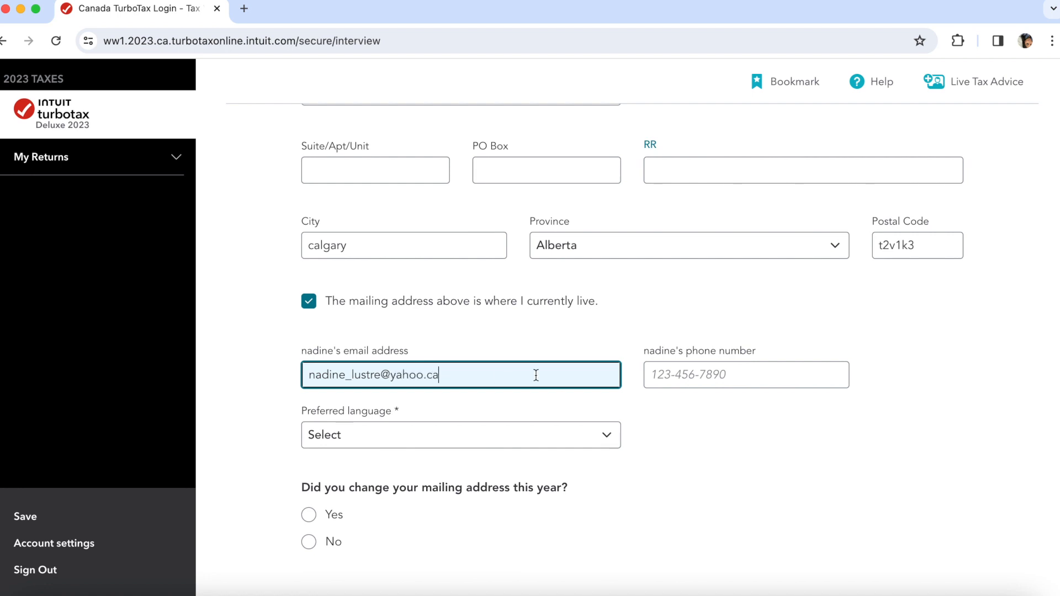
key(Tab)
text(123456)
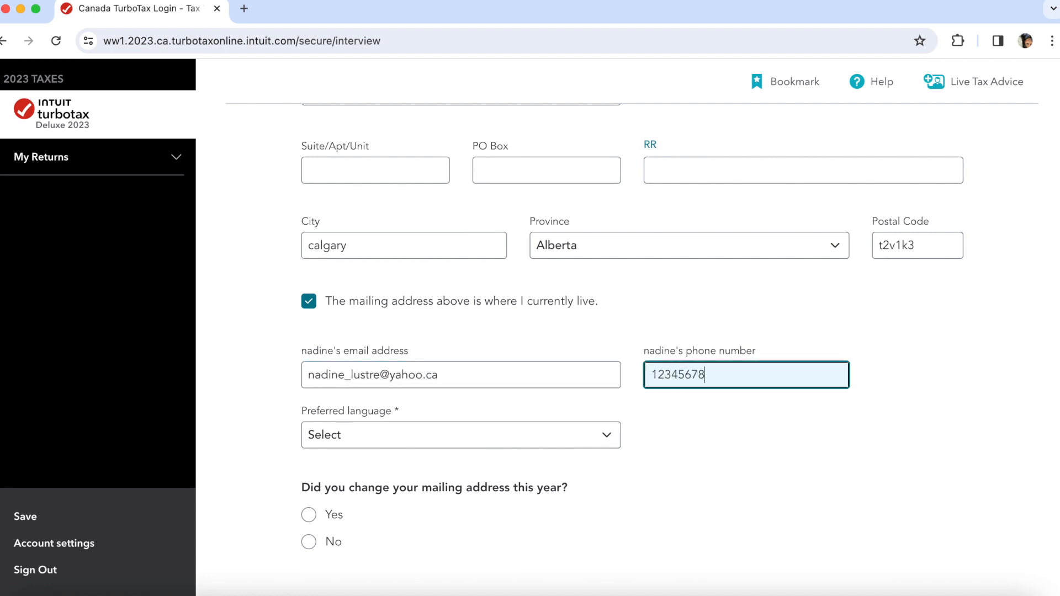
click(740, 502)
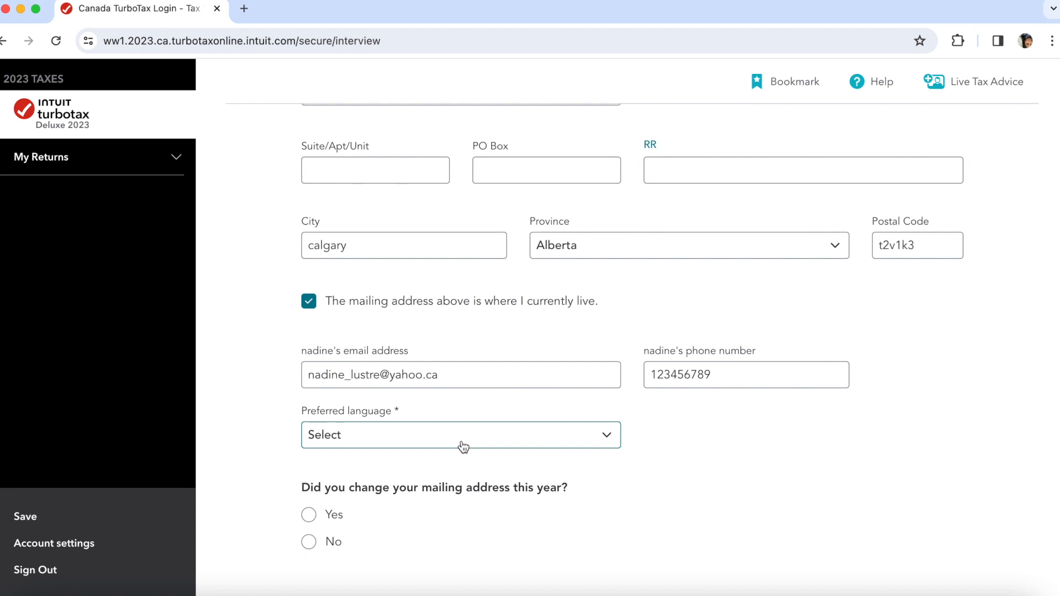
click(739, 375)
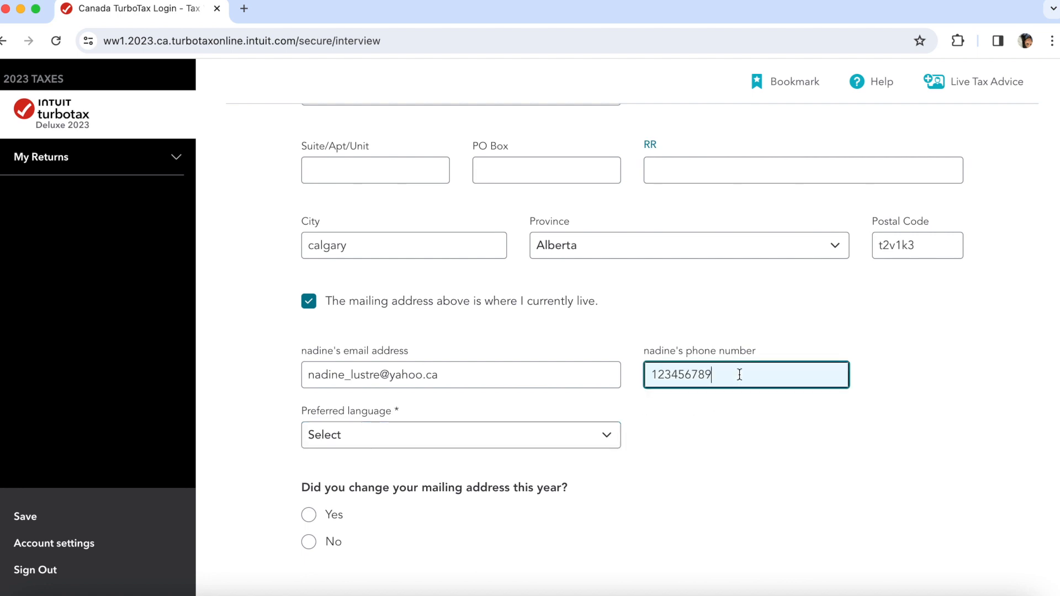
text(0)
- Set English as preferred language and indicate the mailing address didn't change
click(596, 425)
click(471, 459)
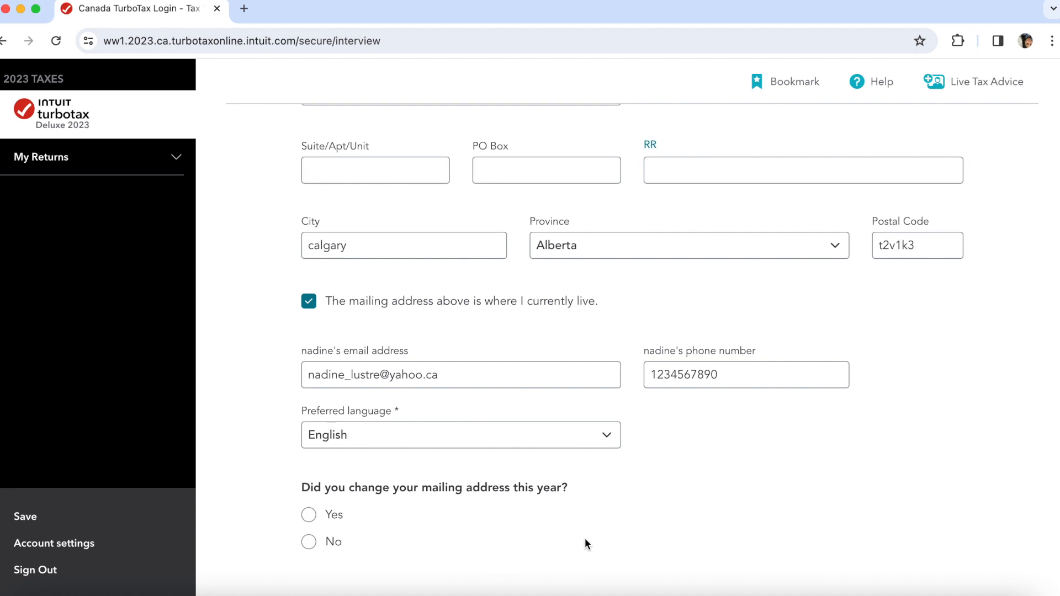
scroll(585, 541, down, 2)
click(328, 460)
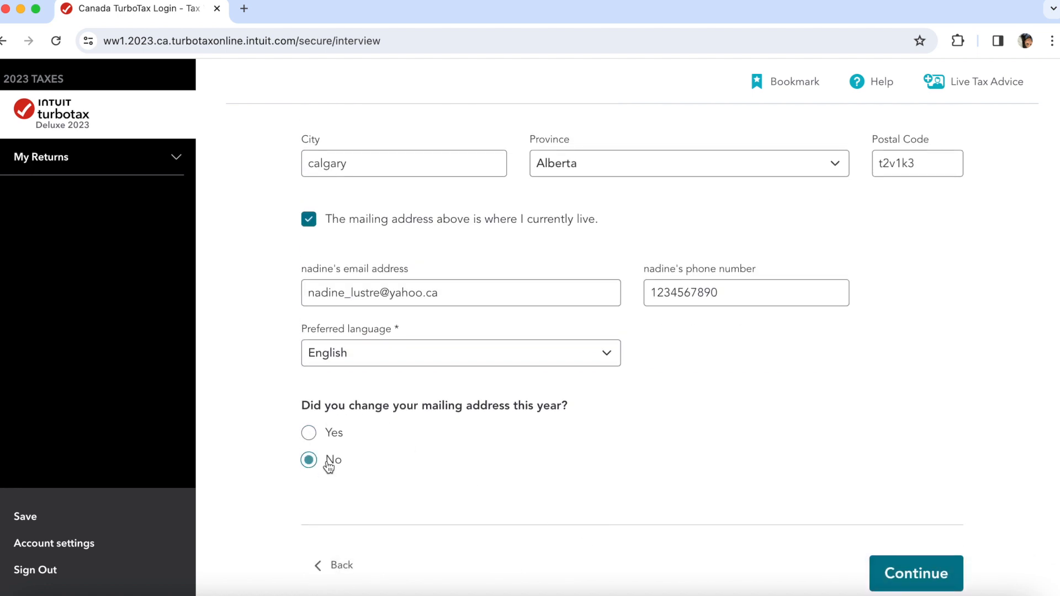
click(877, 579)
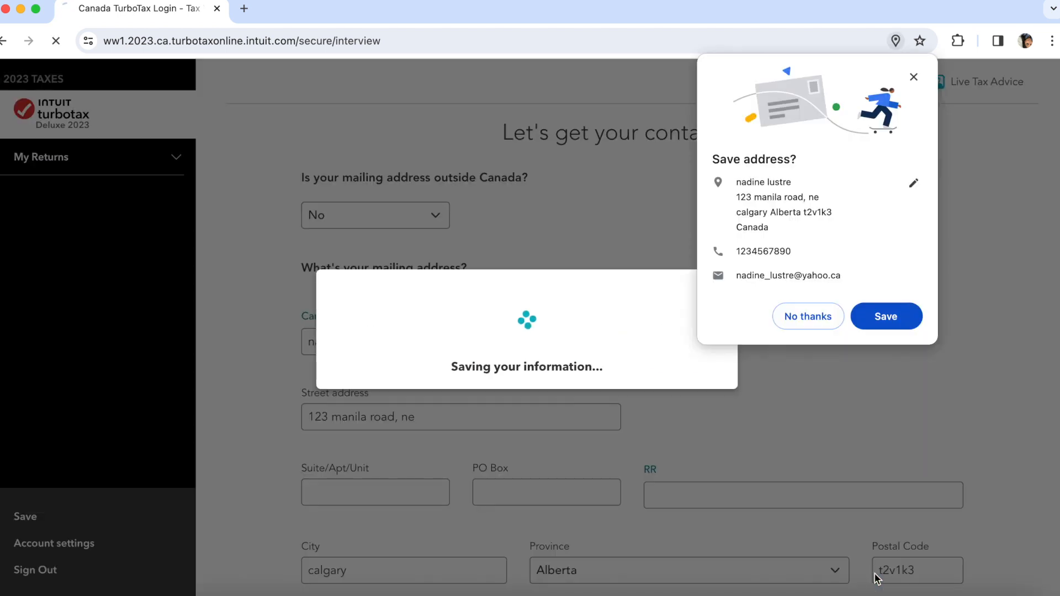
- Decline the browser's address-saving prompt and correct the invalid street address
click(820, 311)
scroll(778, 157, down, 2)
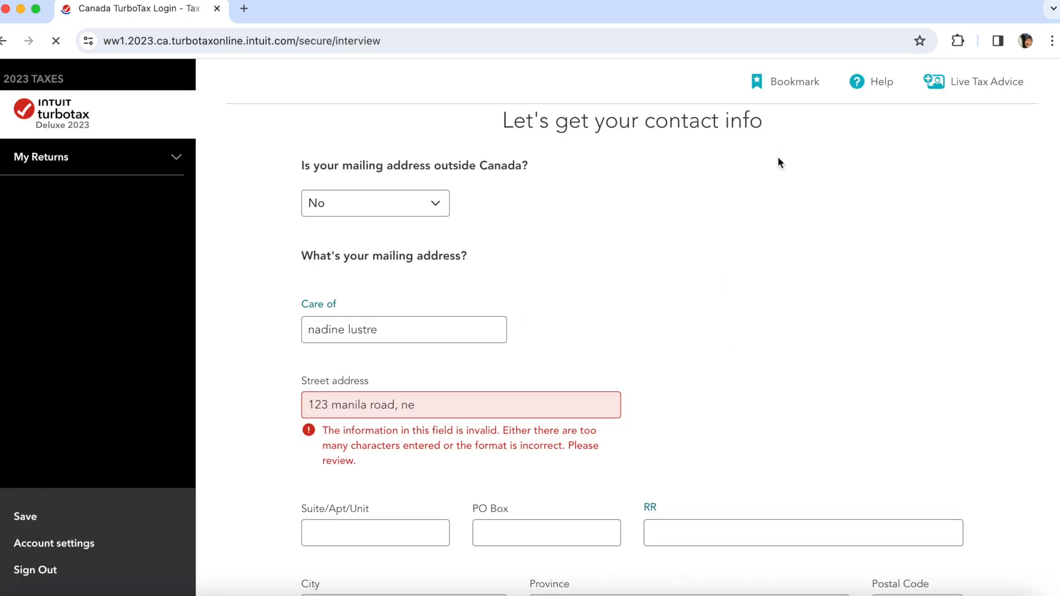
scroll(500, 328, down, 2)
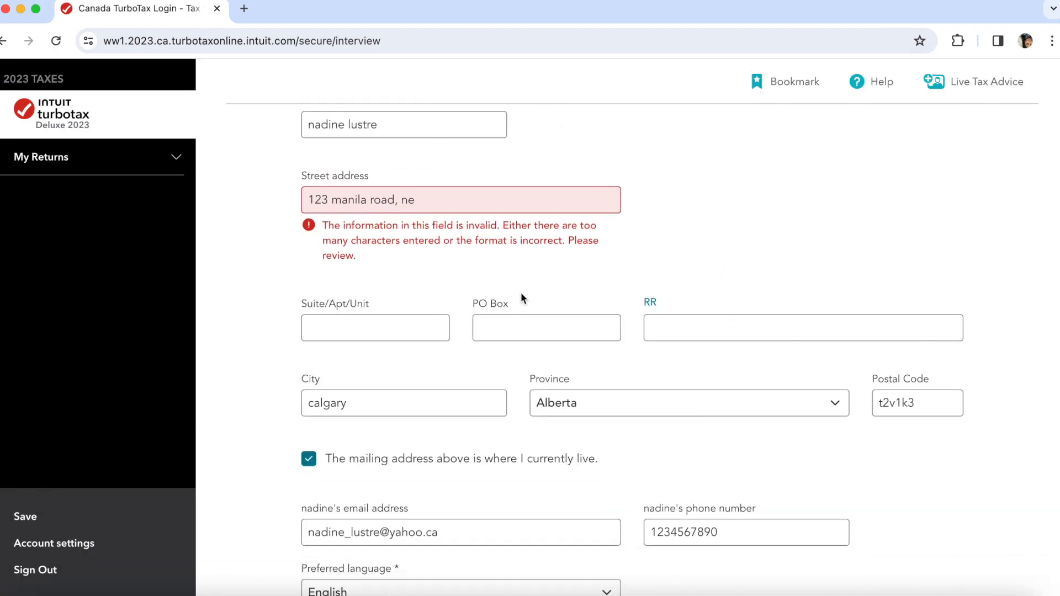
click(537, 179)
text(manila)
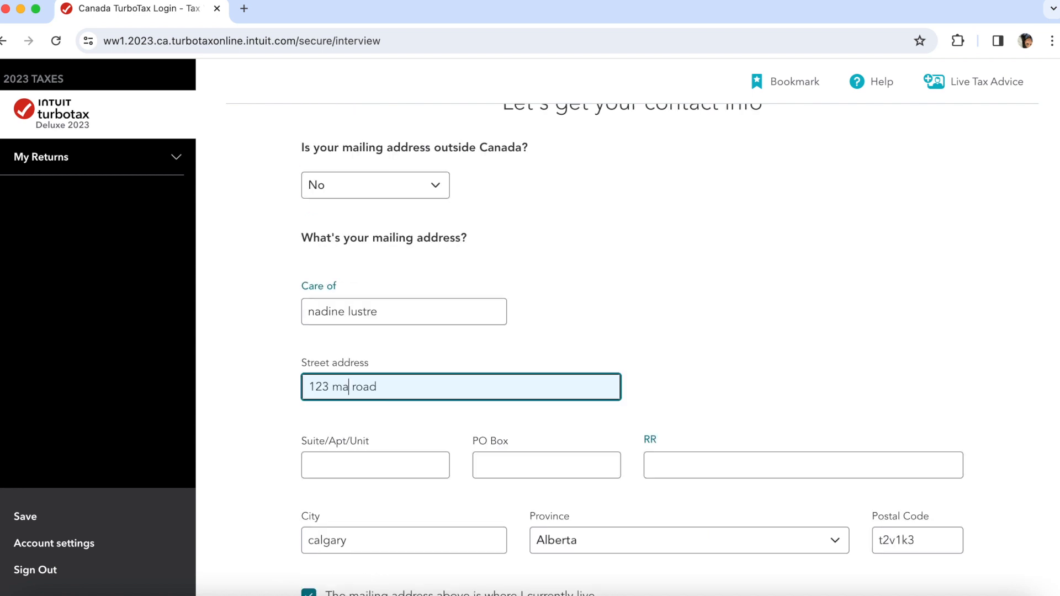
click(470, 432)
- Save the contact info and answer No to having dependants
scroll(469, 432, down, 8)
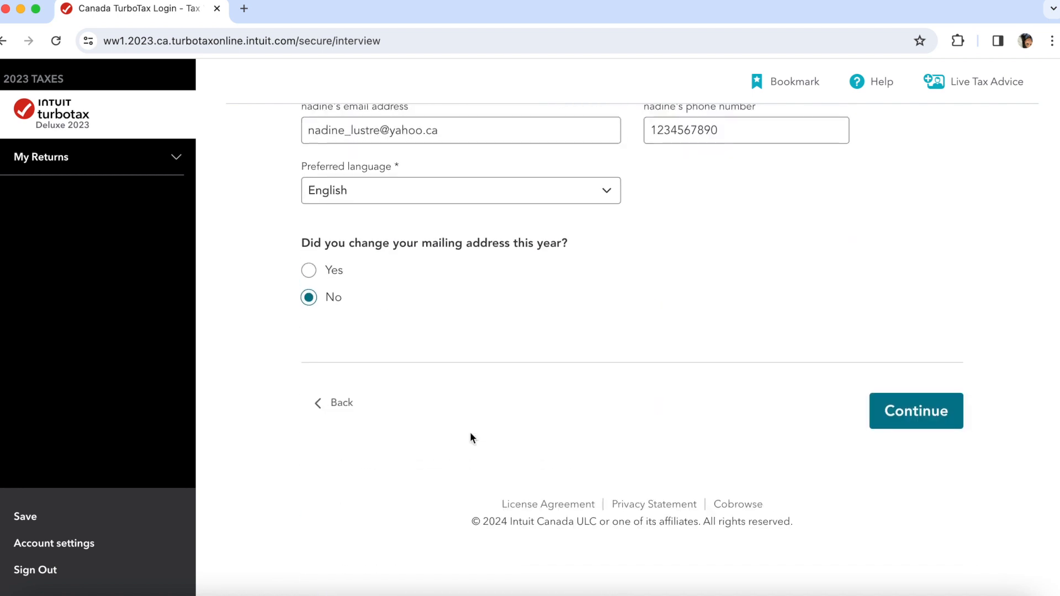
click(927, 469)
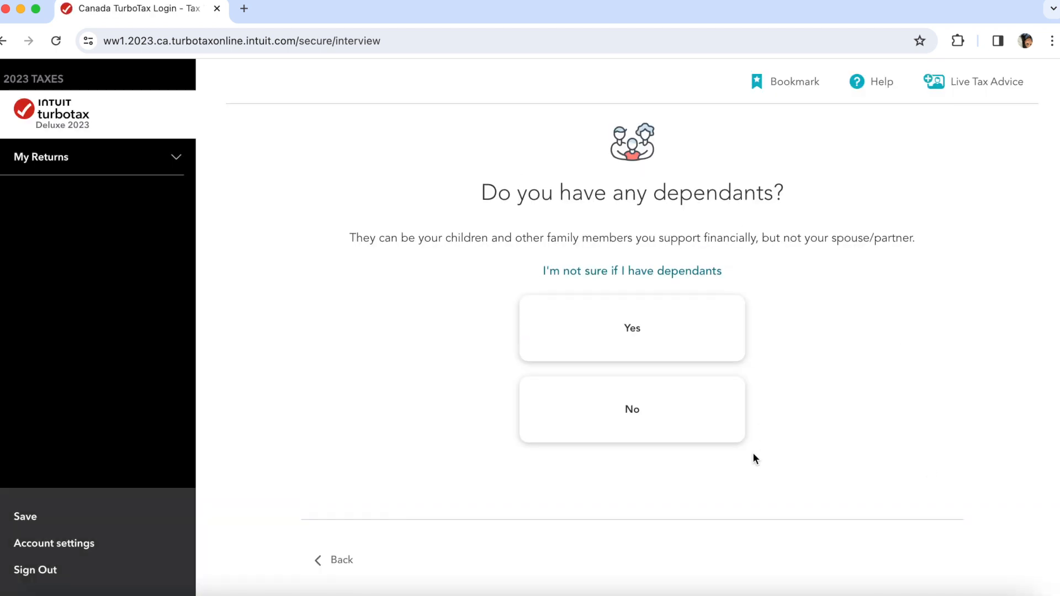
click(674, 411)
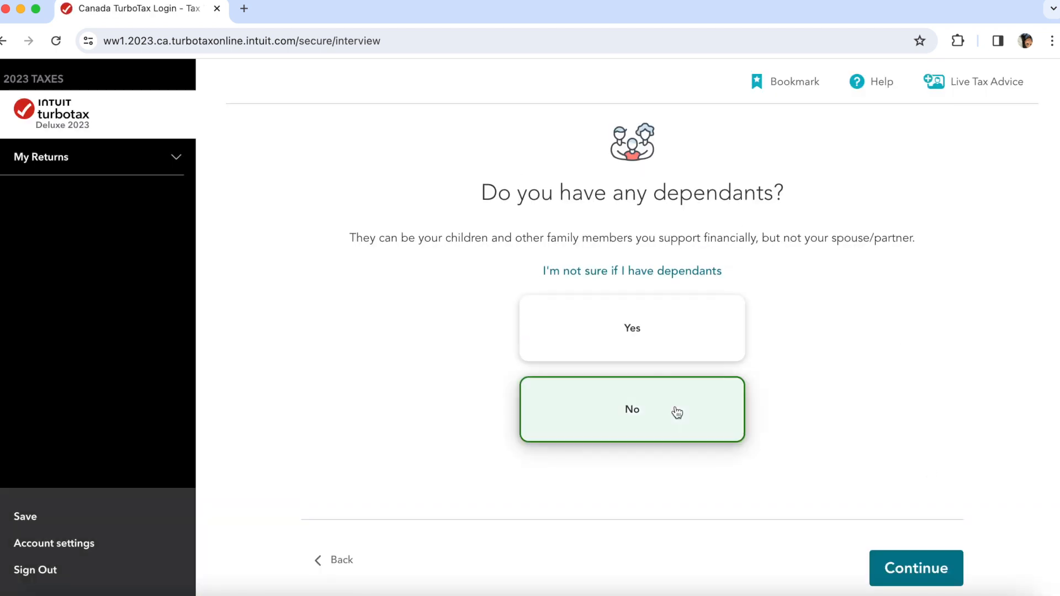
click(902, 570)
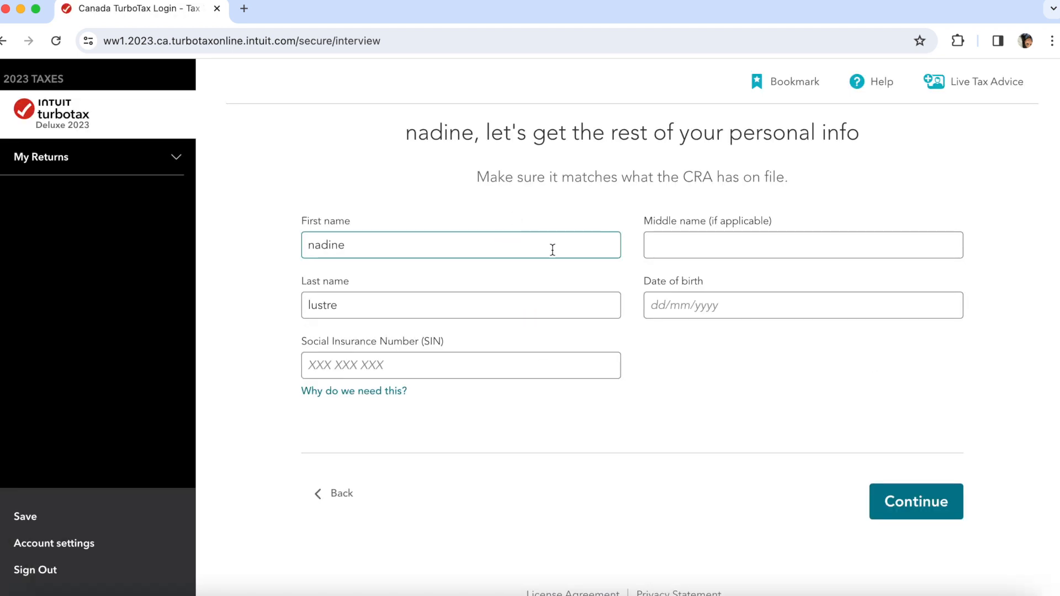
- Read why the SIN is needed, then save the personal info and go to the summary
click(540, 363)
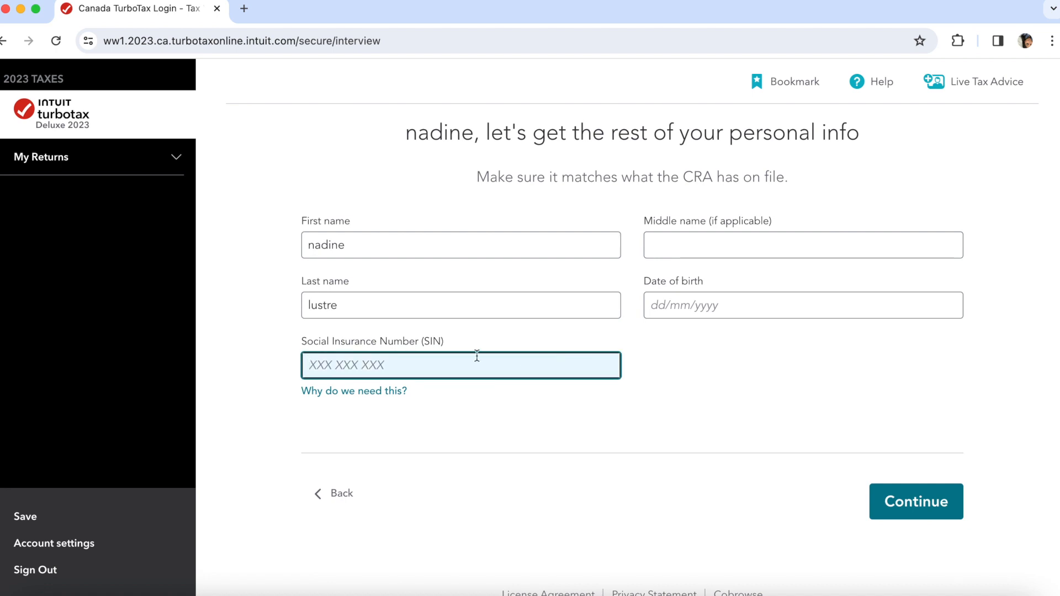
click(367, 398)
click(373, 412)
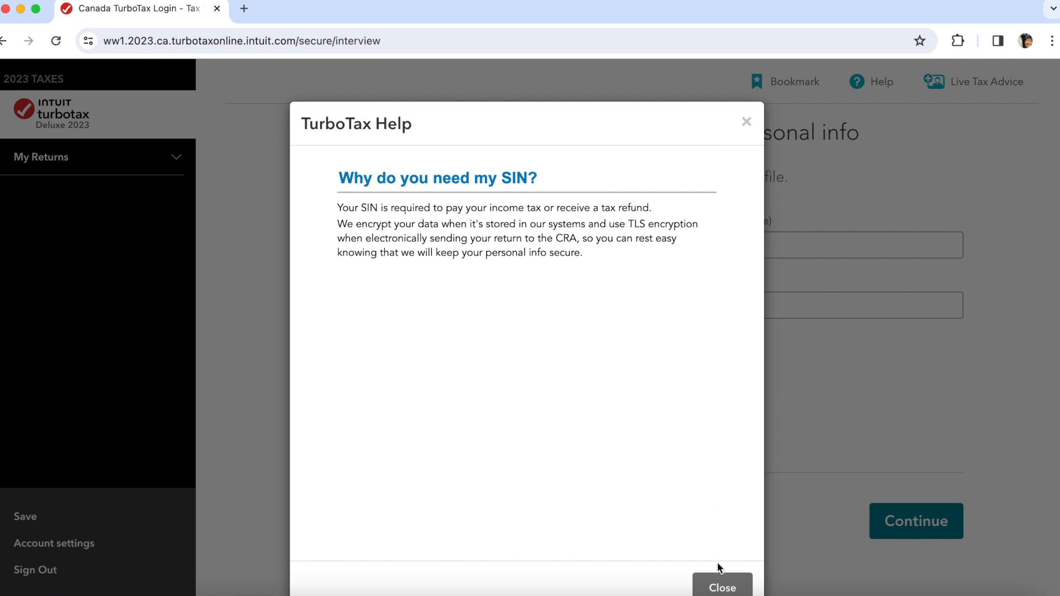
click(721, 581)
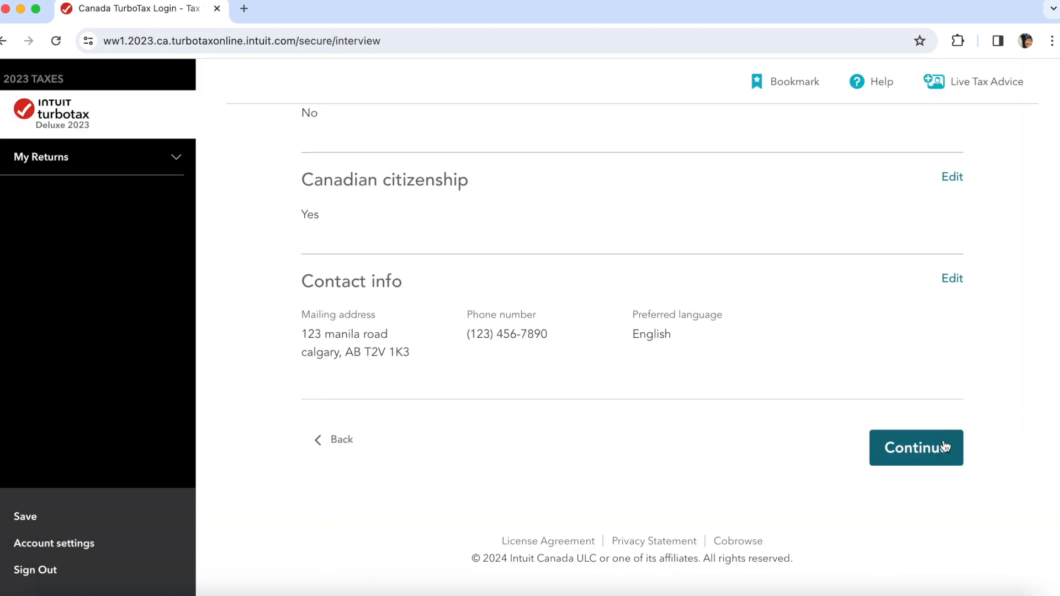
click(945, 447)
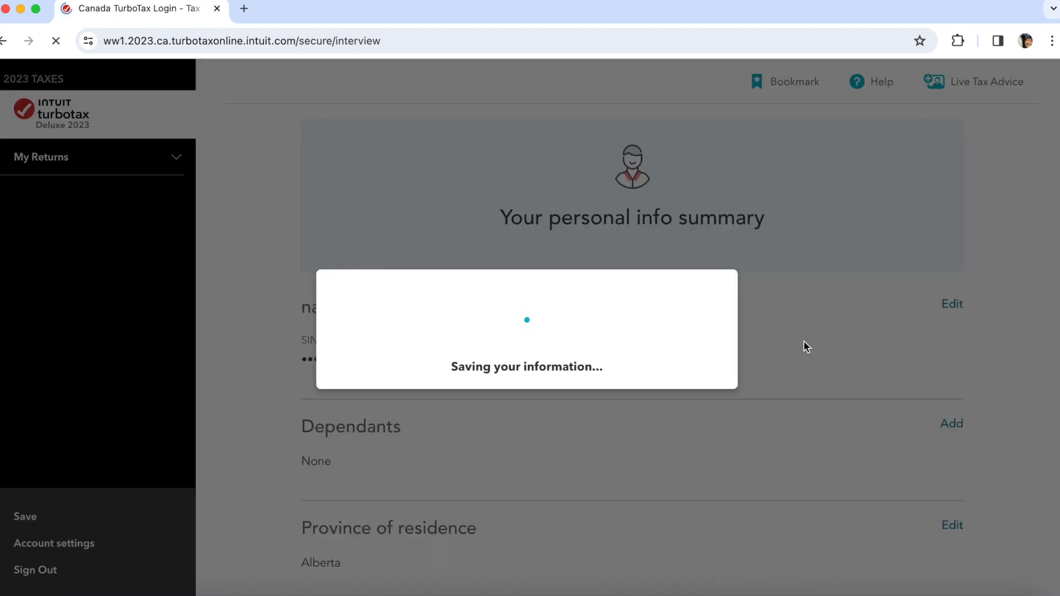
- Expand the COVID-19 benefit repayment and work-from-home credit notes
scroll(762, 475, down, 2)
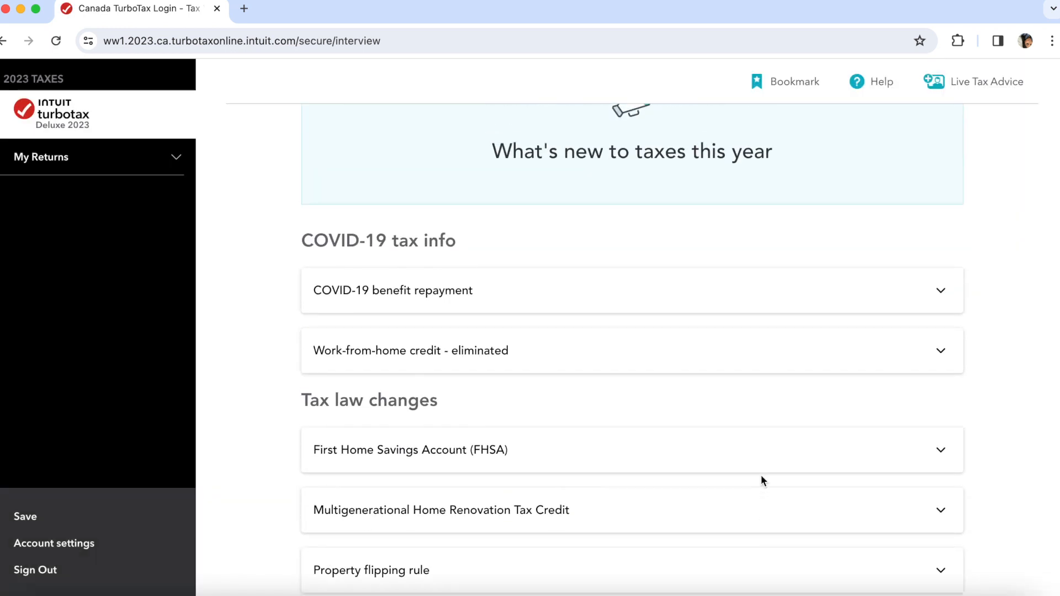
scroll(761, 480, up, 1)
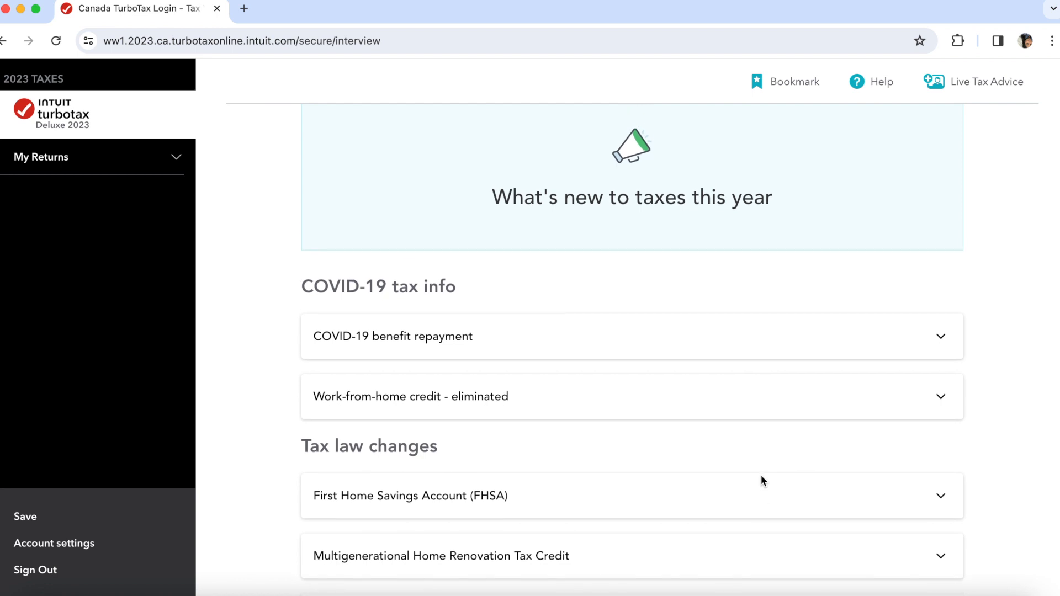
click(776, 341)
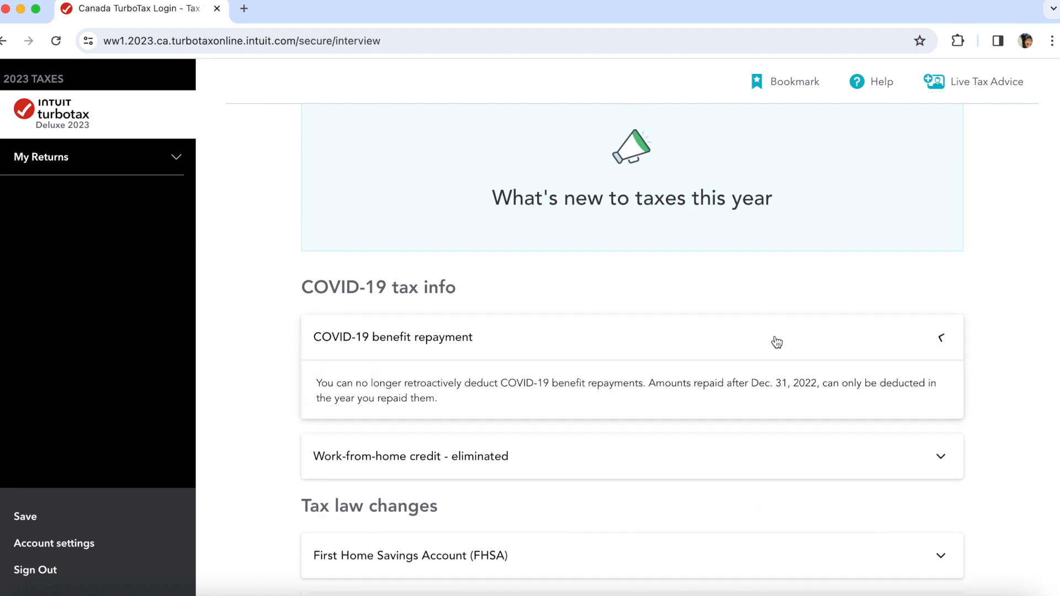
scroll(723, 401, down, 1)
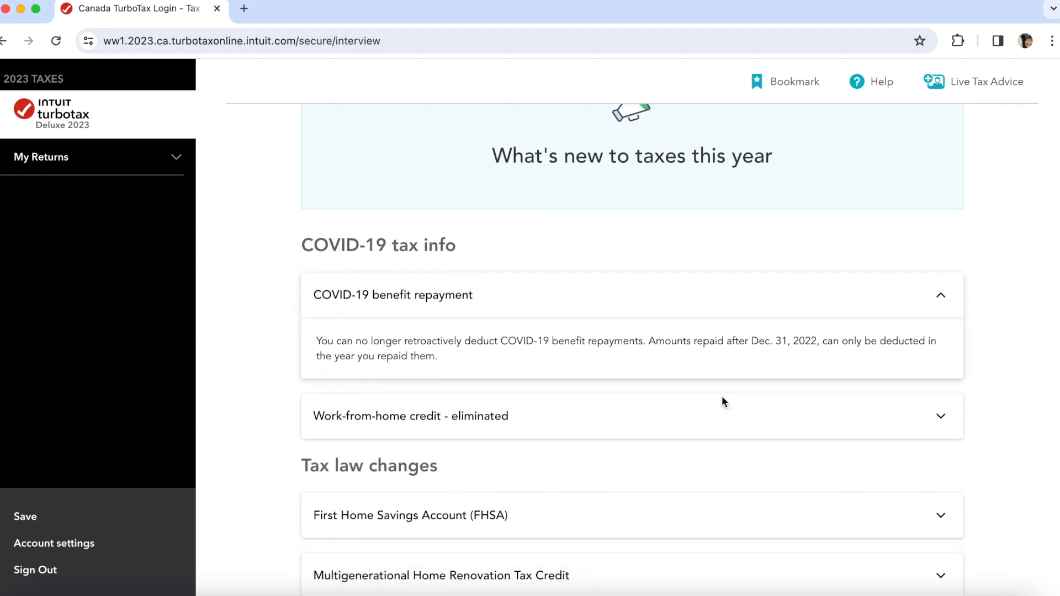
scroll(722, 402, down, 2)
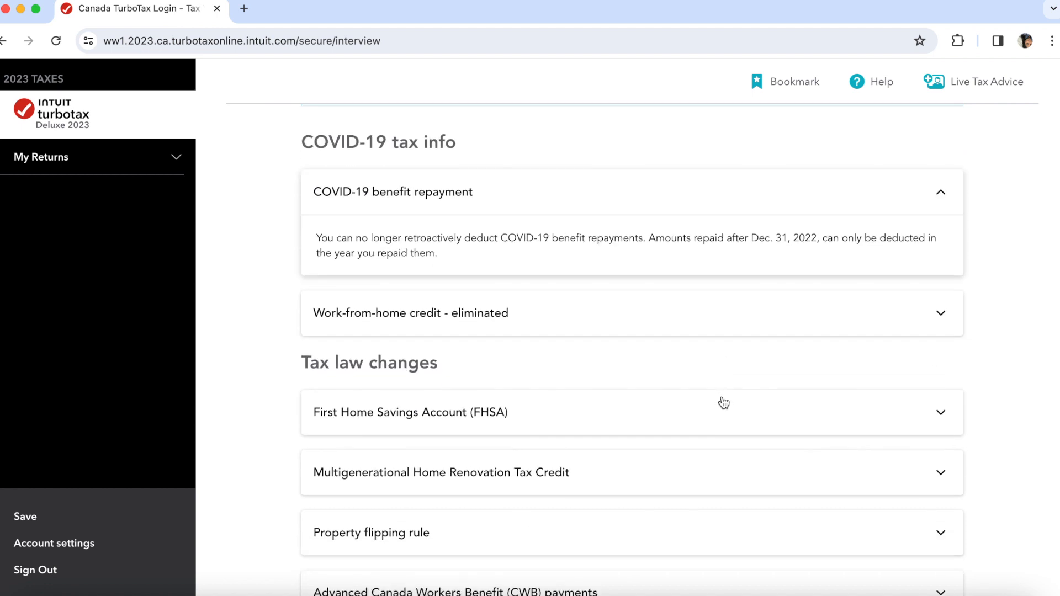
click(750, 321)
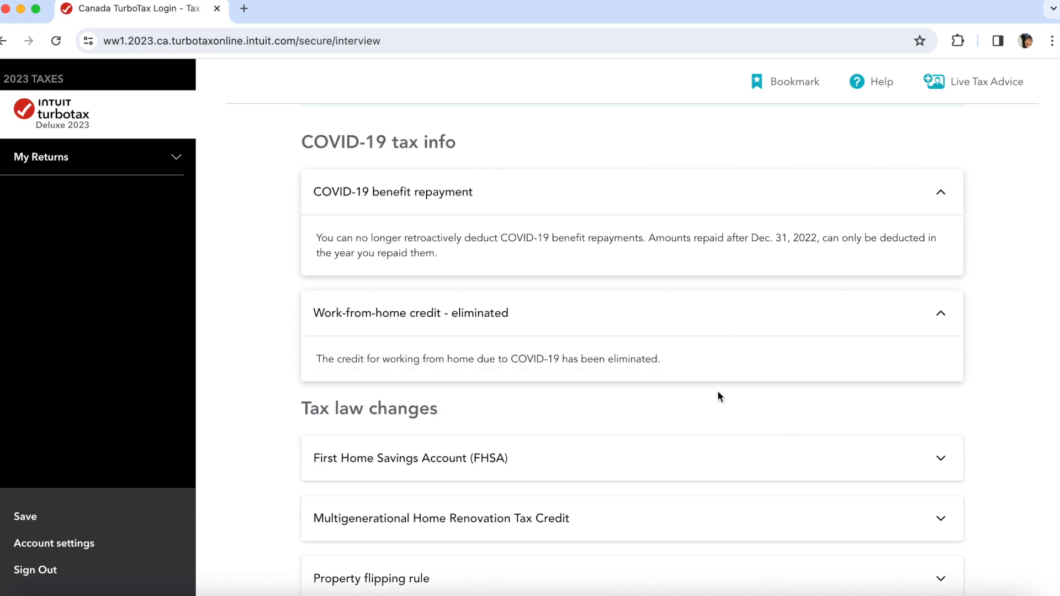
- Expand the First Home Savings Account and Advanced CWB notes, then start the tax profile
scroll(719, 393, down, 3)
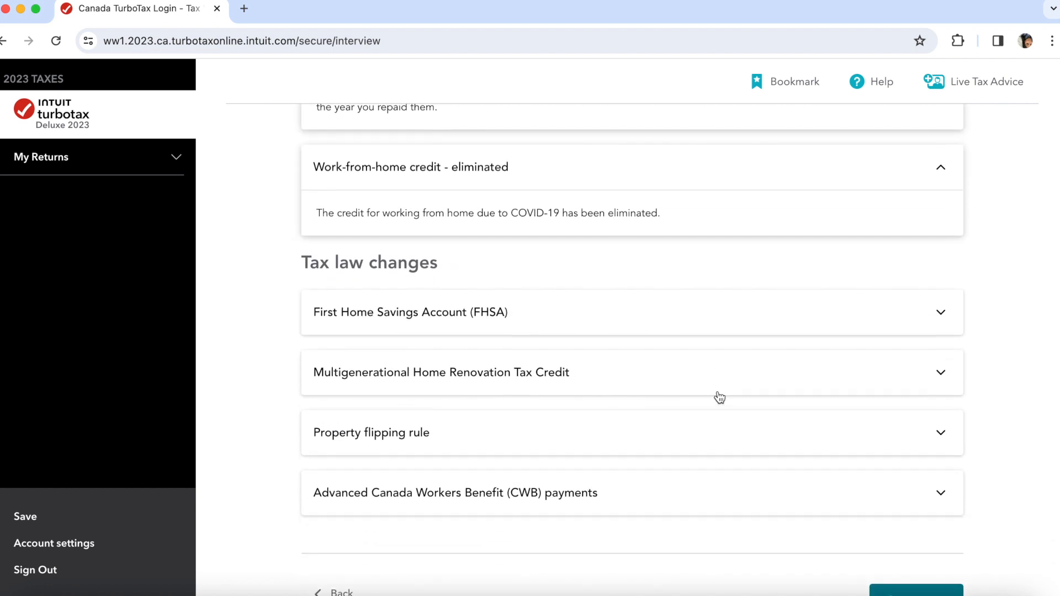
click(728, 312)
scroll(701, 393, down, 2)
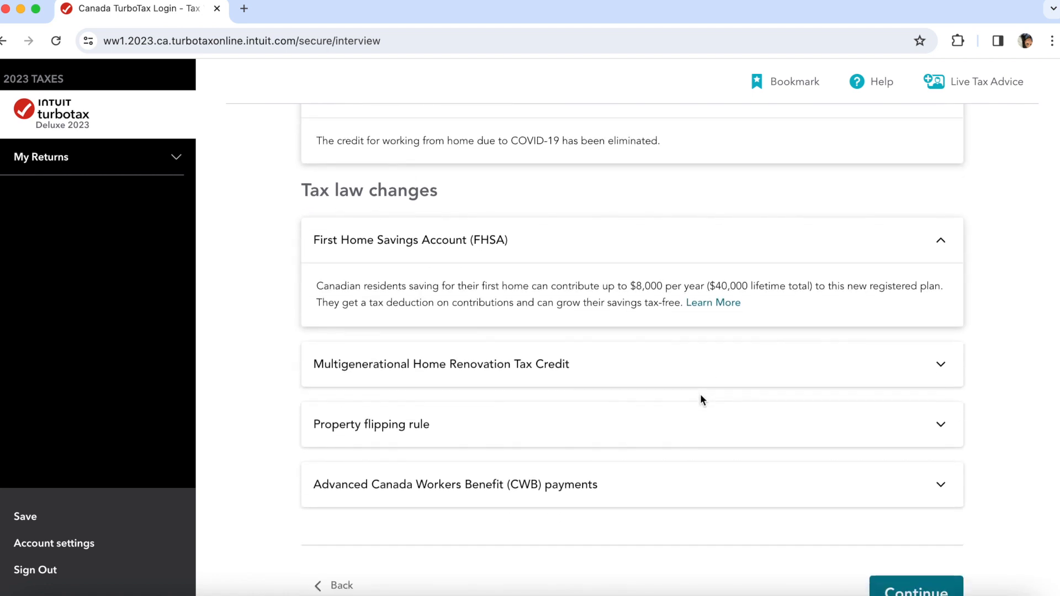
scroll(702, 400, down, 1)
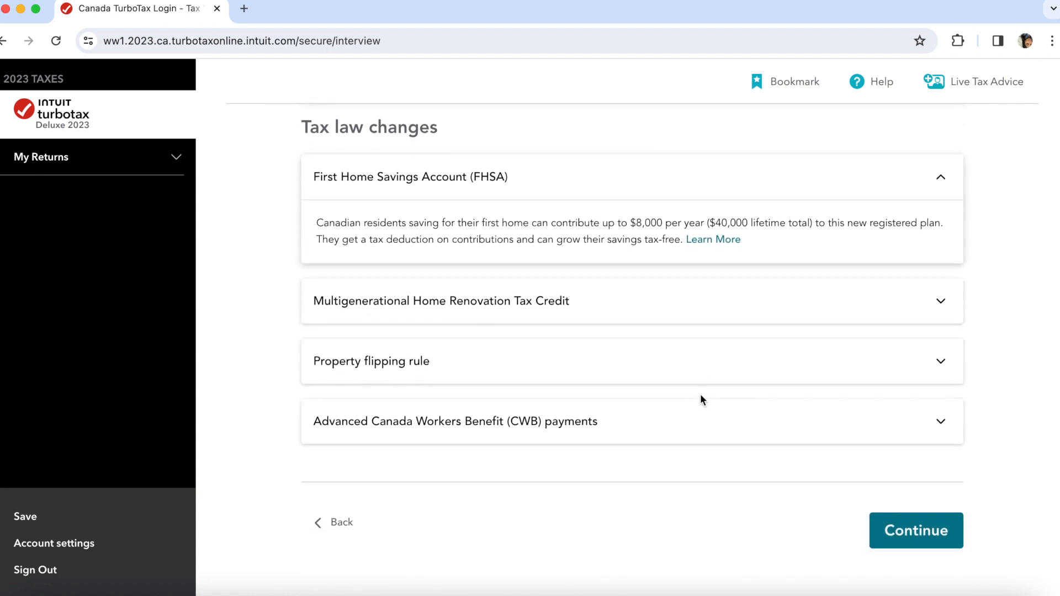
click(694, 435)
scroll(686, 510, down, 3)
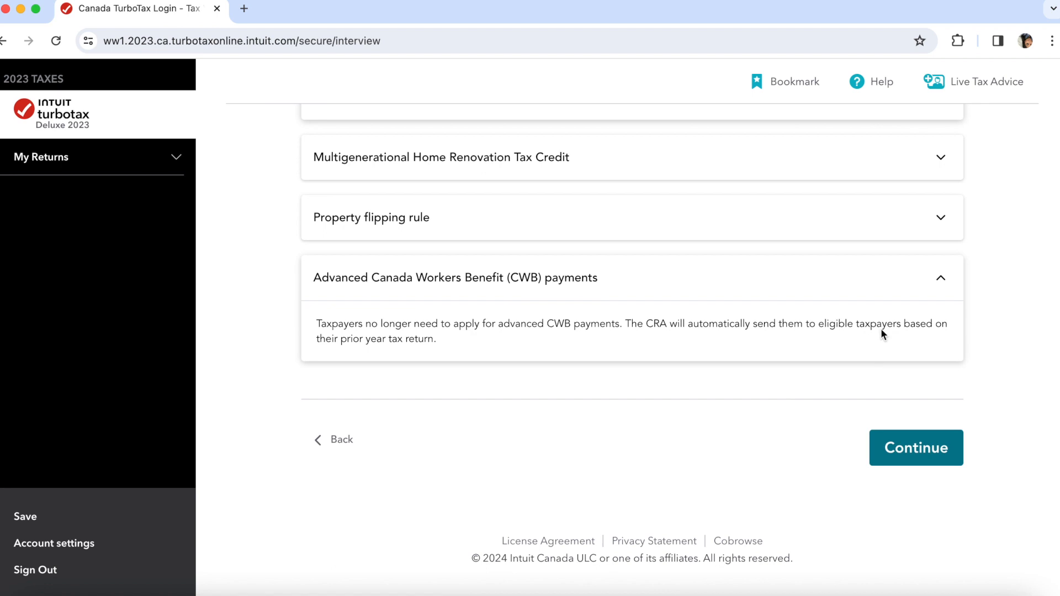
click(901, 449)
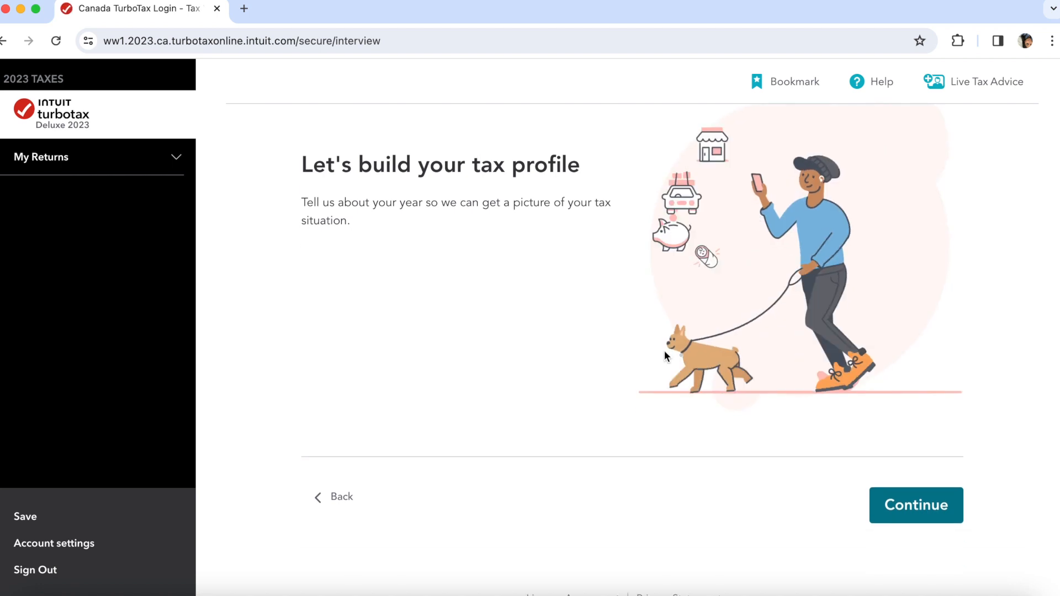
click(923, 506)
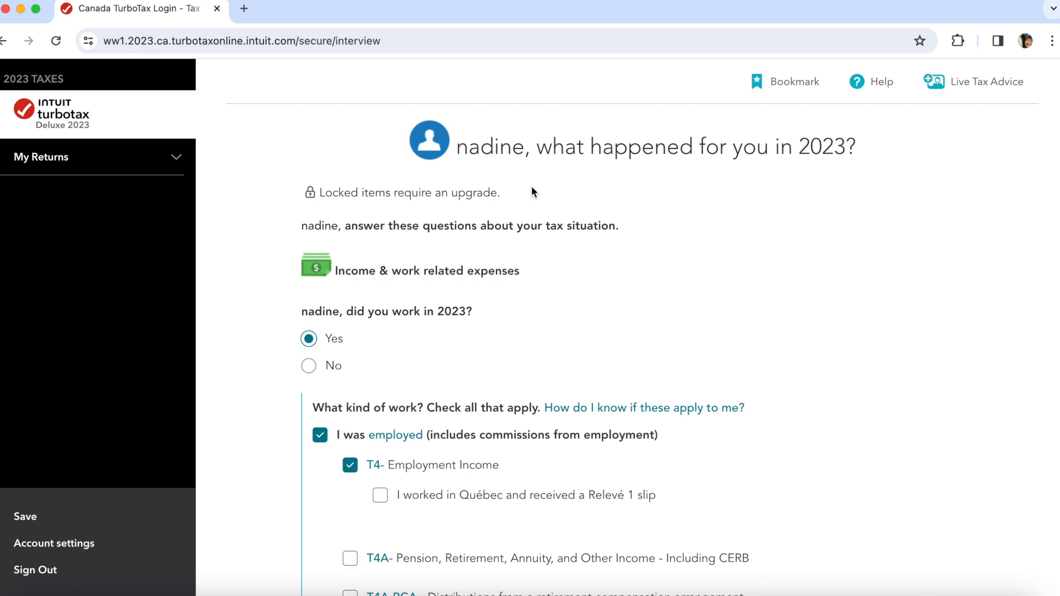
- Scroll through the income questions and answer No to employment expenses
scroll(533, 299, down, 1)
scroll(533, 298, down, 5)
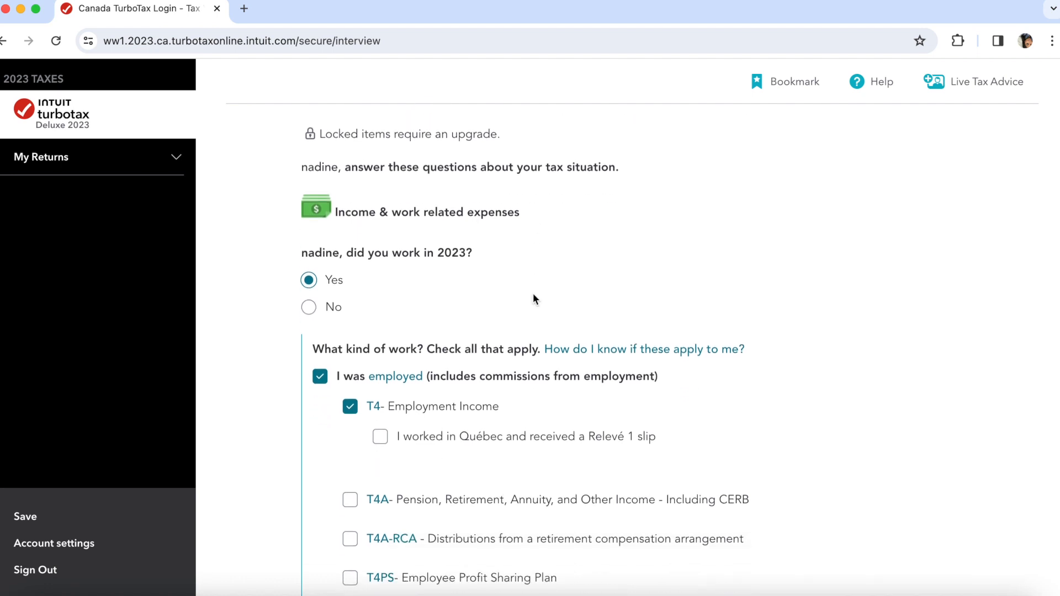
scroll(534, 299, down, 4)
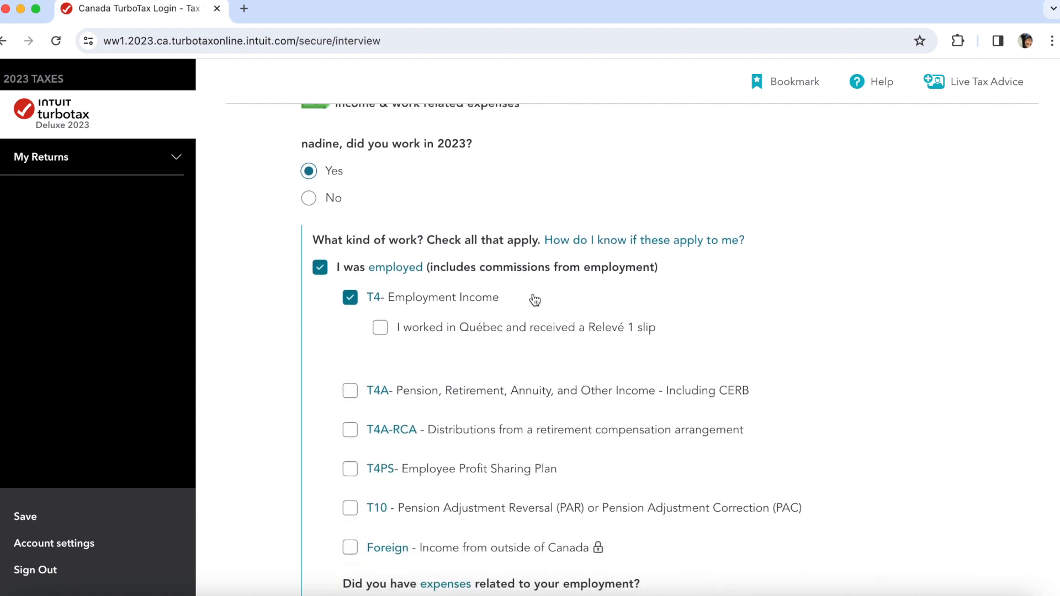
scroll(533, 298, down, 1)
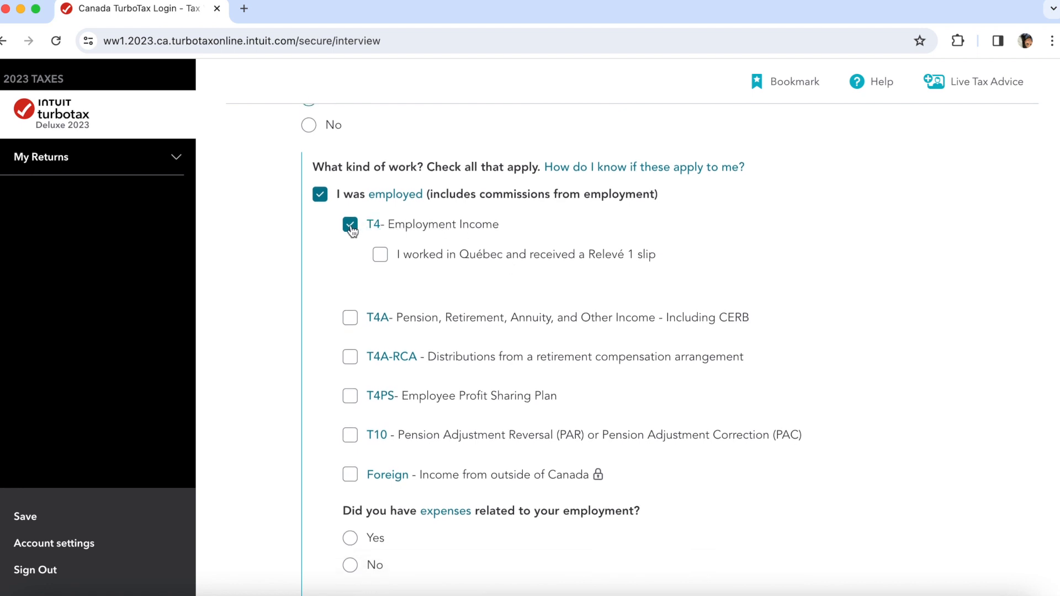
scroll(555, 316, down, 1)
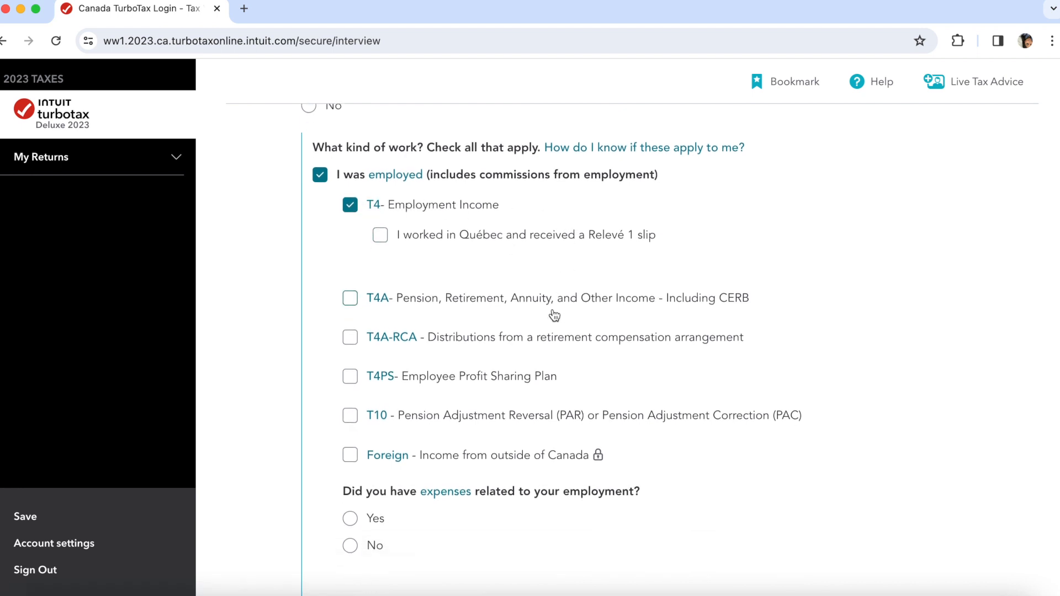
scroll(555, 315, down, 2)
scroll(554, 315, down, 2)
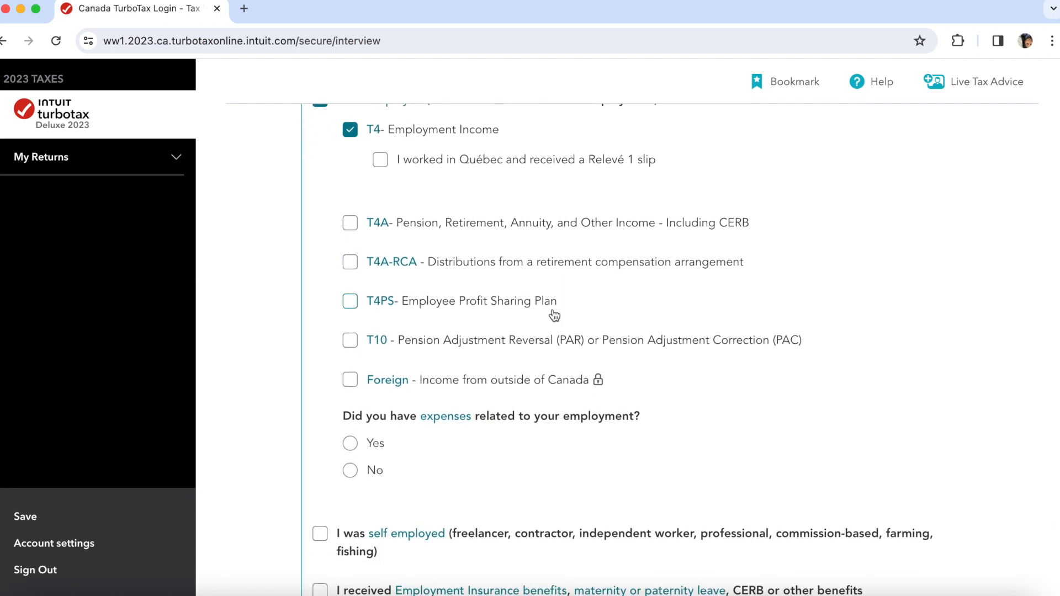
scroll(554, 313, down, 2)
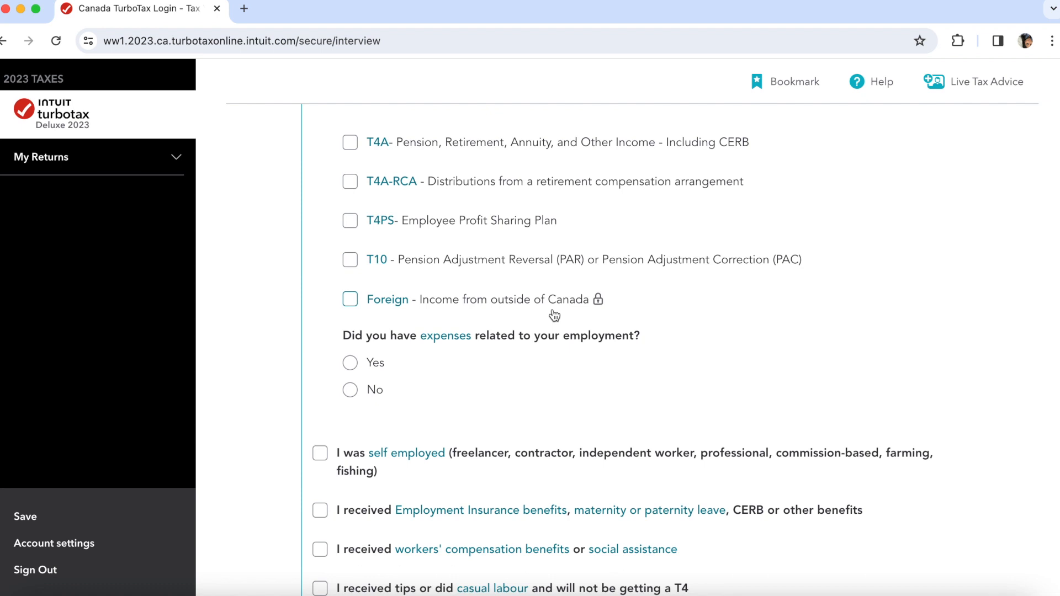
scroll(555, 316, down, 2)
scroll(554, 315, down, 2)
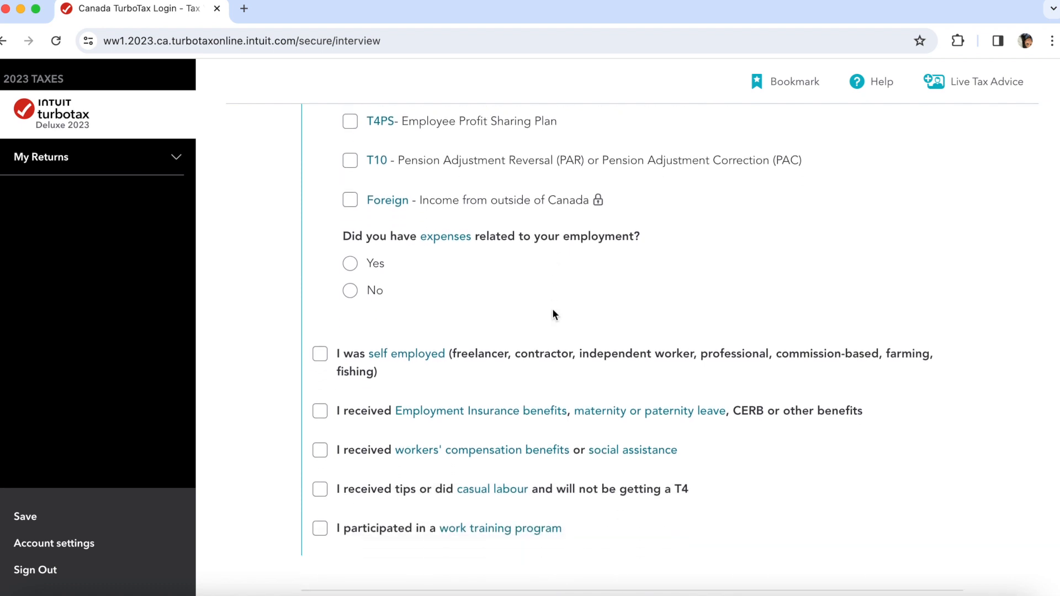
click(351, 293)
- Answer No to other income and split income, then save the income answers
scroll(468, 385, down, 3)
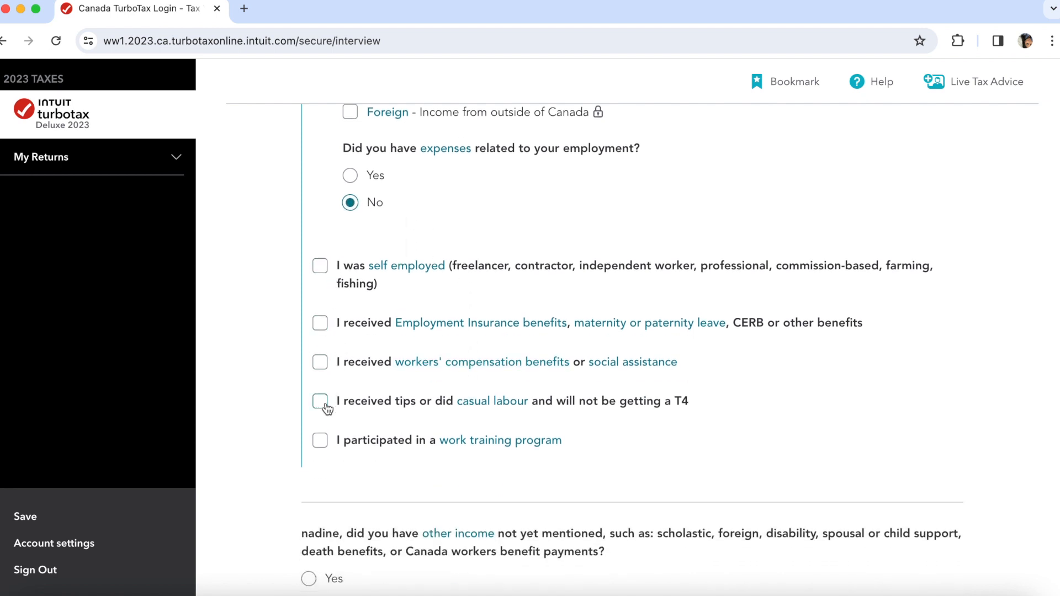
scroll(386, 467, down, 5)
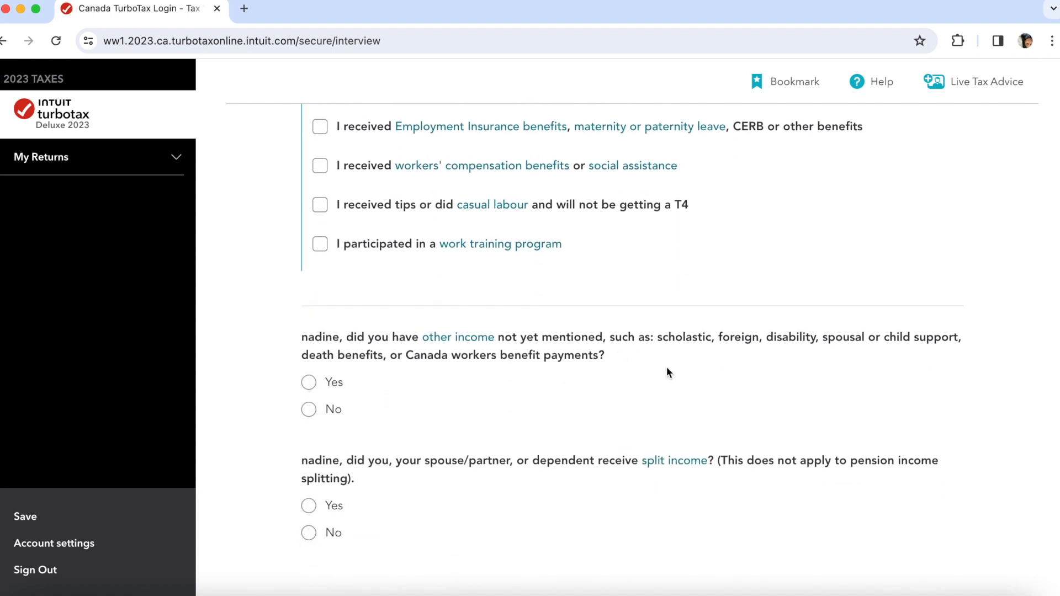
click(322, 414)
scroll(465, 559, down, 2)
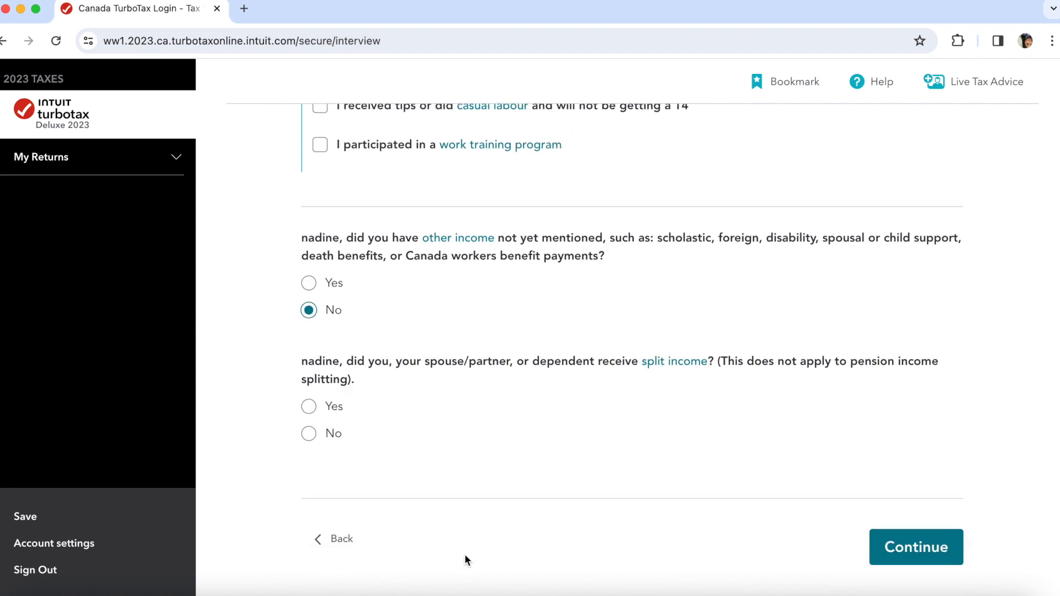
click(331, 436)
scroll(796, 522, down, 2)
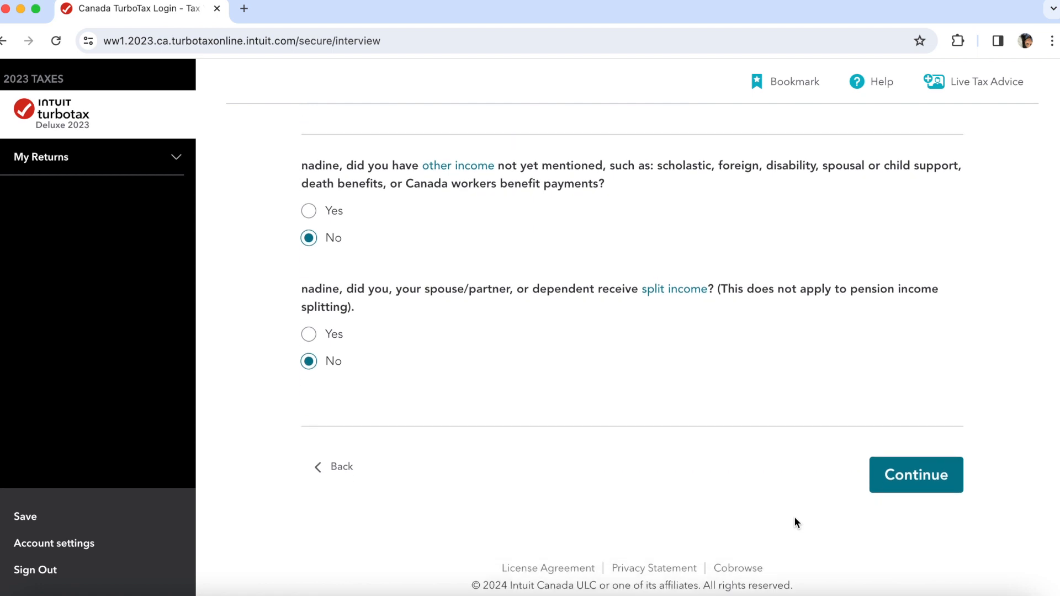
click(946, 464)
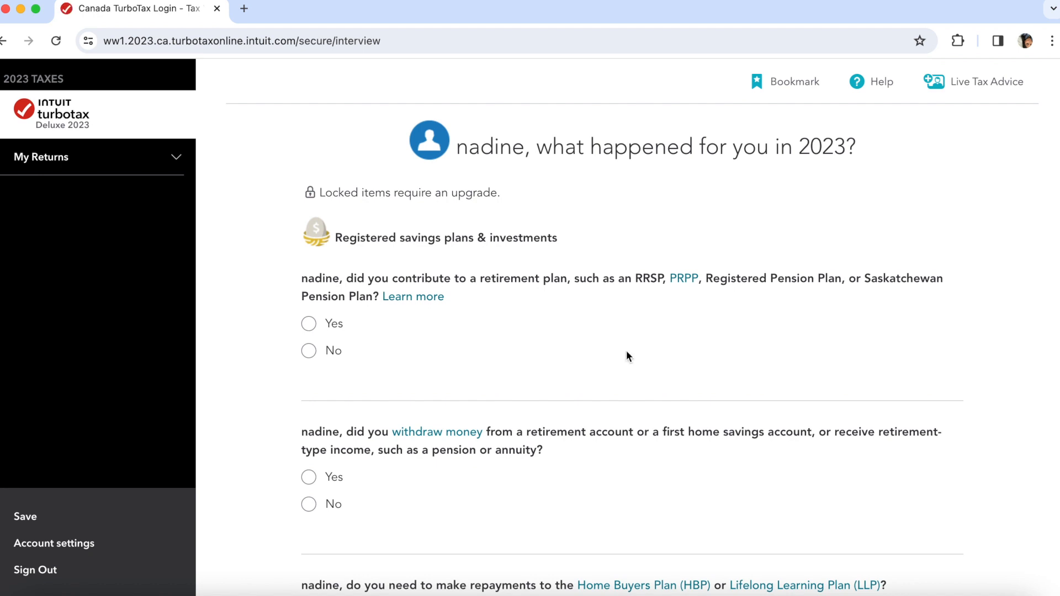
- Answer No to RRSP contributions and withdrawals, after briefly viewing the contribution options
click(330, 356)
scroll(540, 399, down, 2)
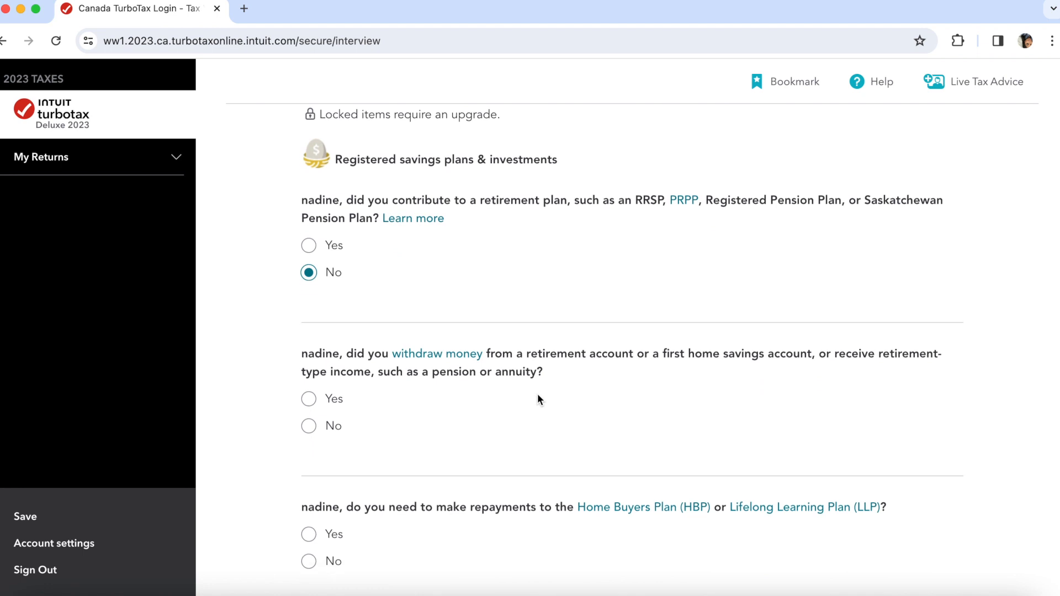
scroll(539, 399, down, 1)
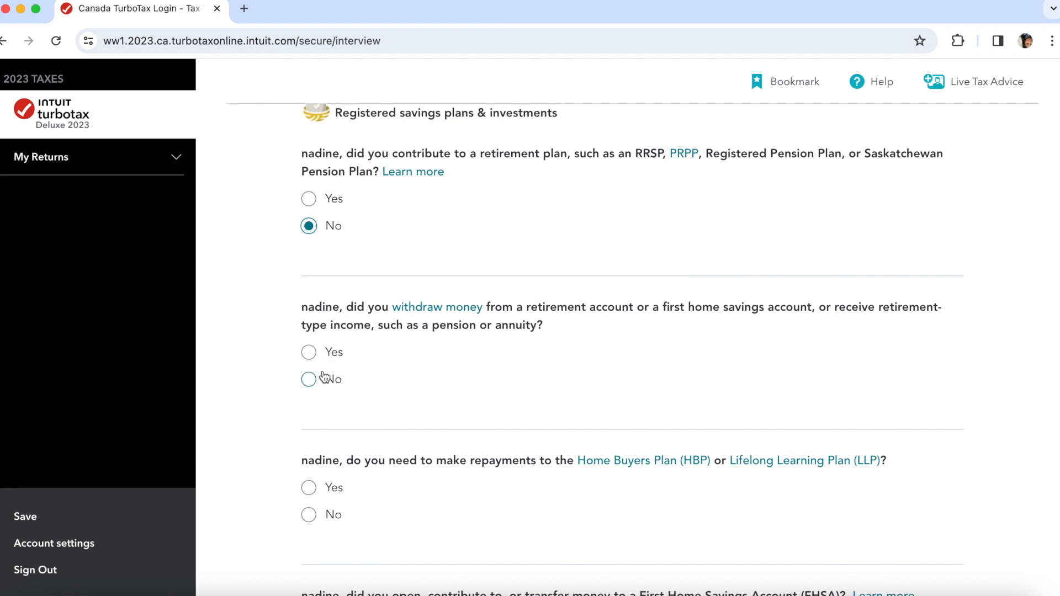
click(325, 390)
scroll(396, 454, down, 2)
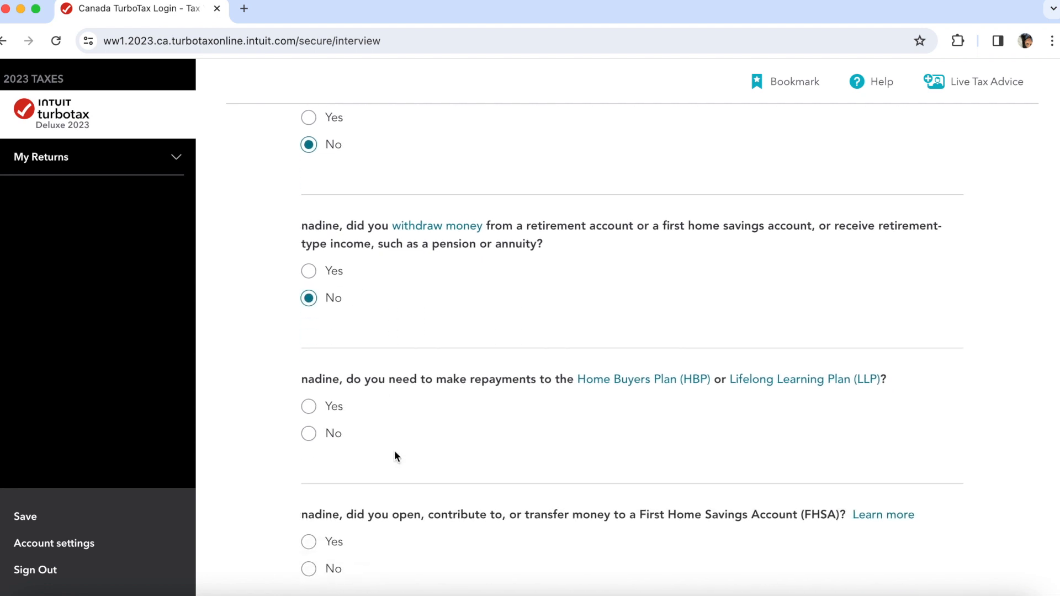
click(321, 117)
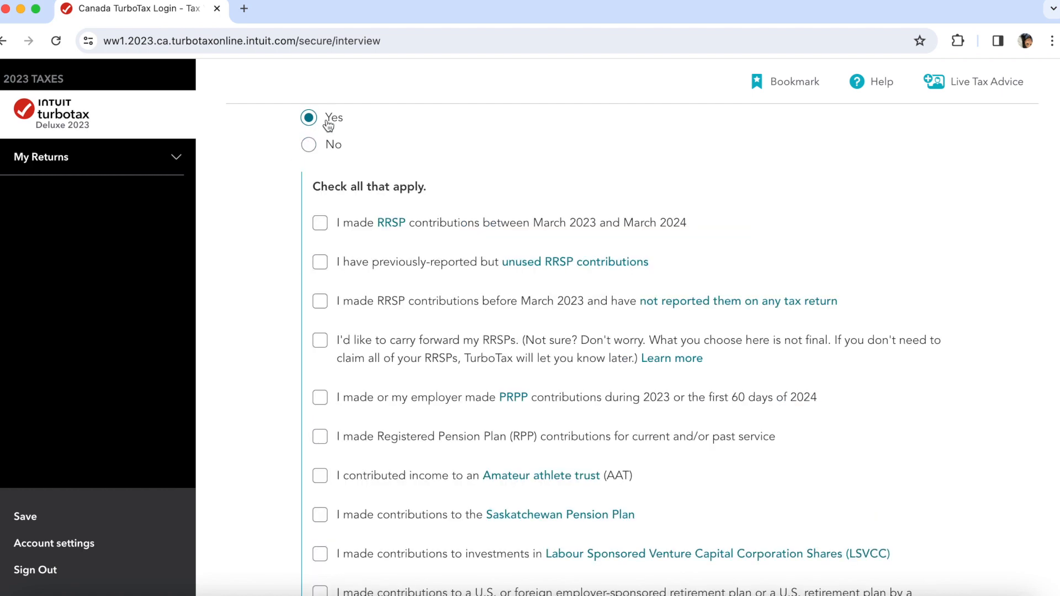
scroll(396, 326, up, 2)
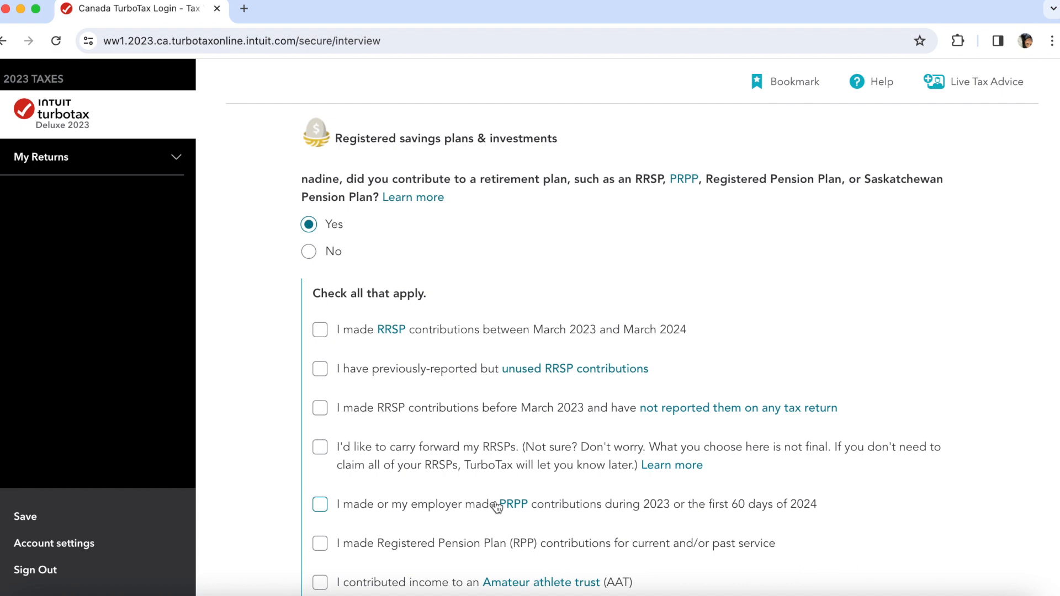
scroll(497, 507, down, 1)
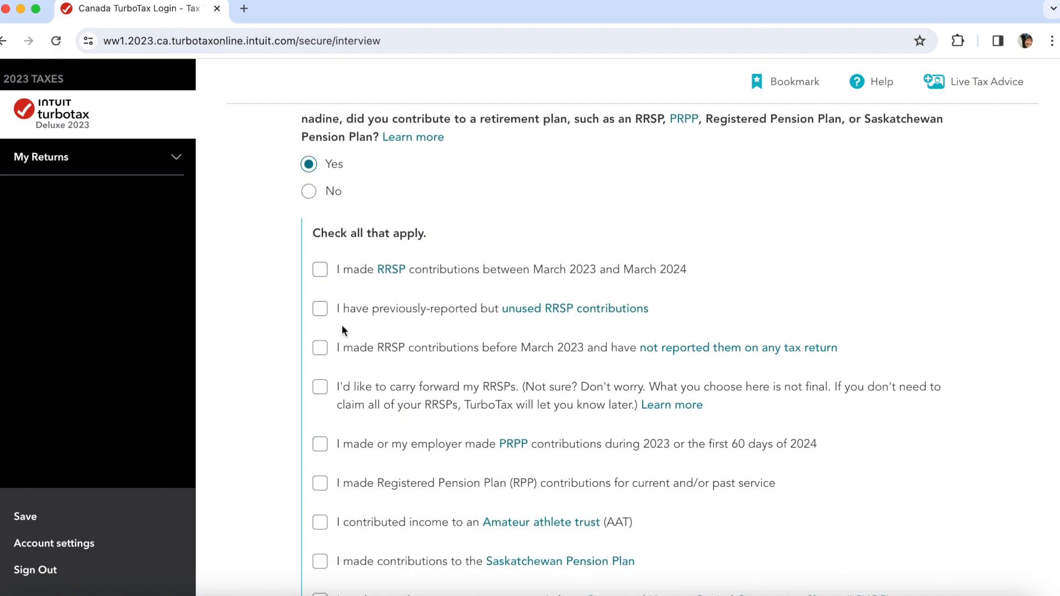
scroll(433, 460, down, 5)
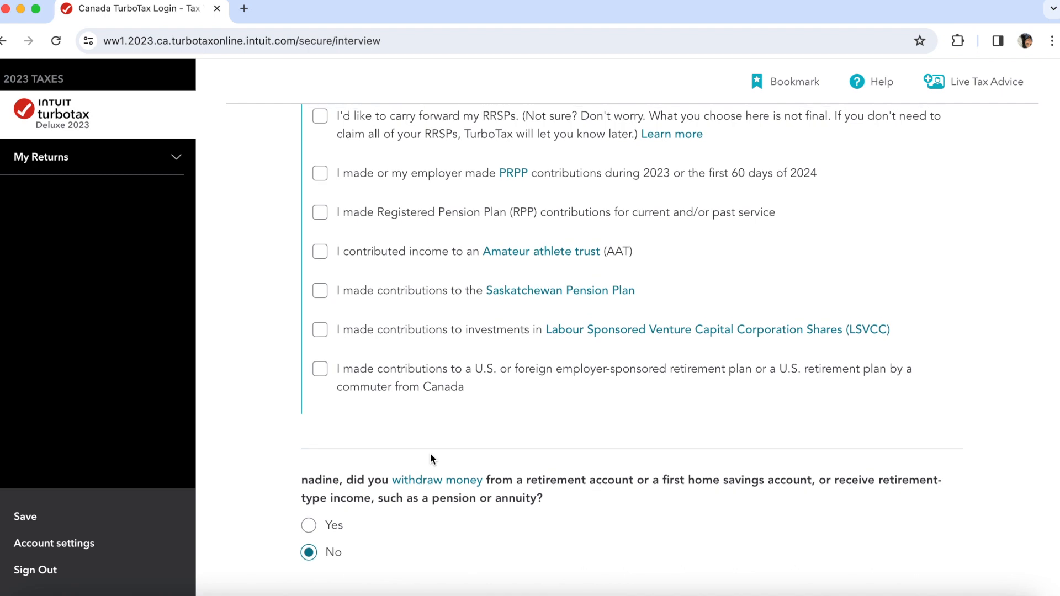
scroll(430, 457, down, 1)
scroll(432, 460, up, 9)
click(307, 354)
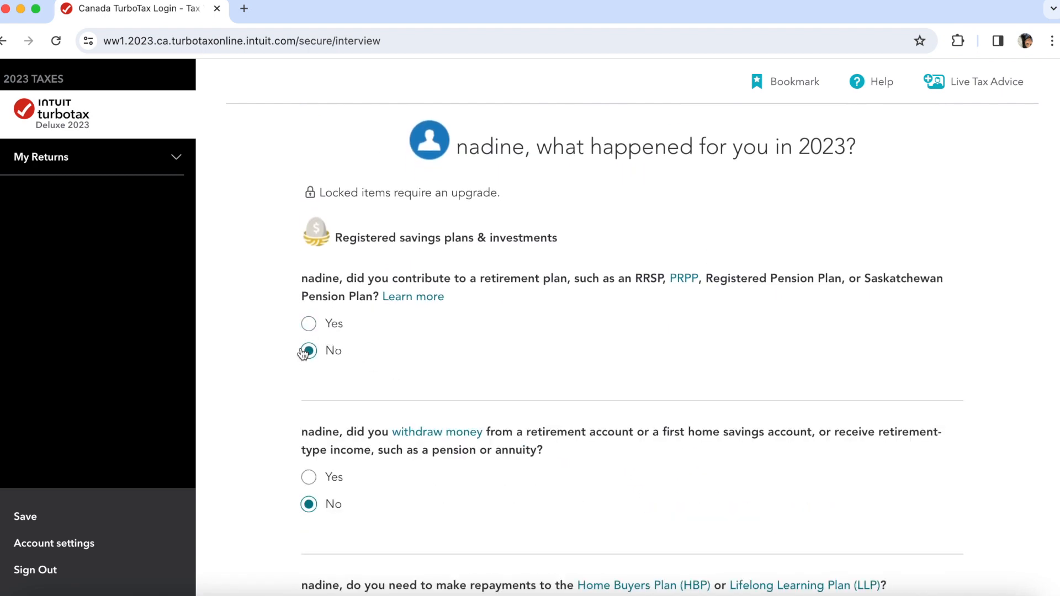
- Answer No to HBP or LLP repayments and read the Home Buyers' Plan explanation
scroll(454, 428, down, 1)
scroll(455, 426, down, 4)
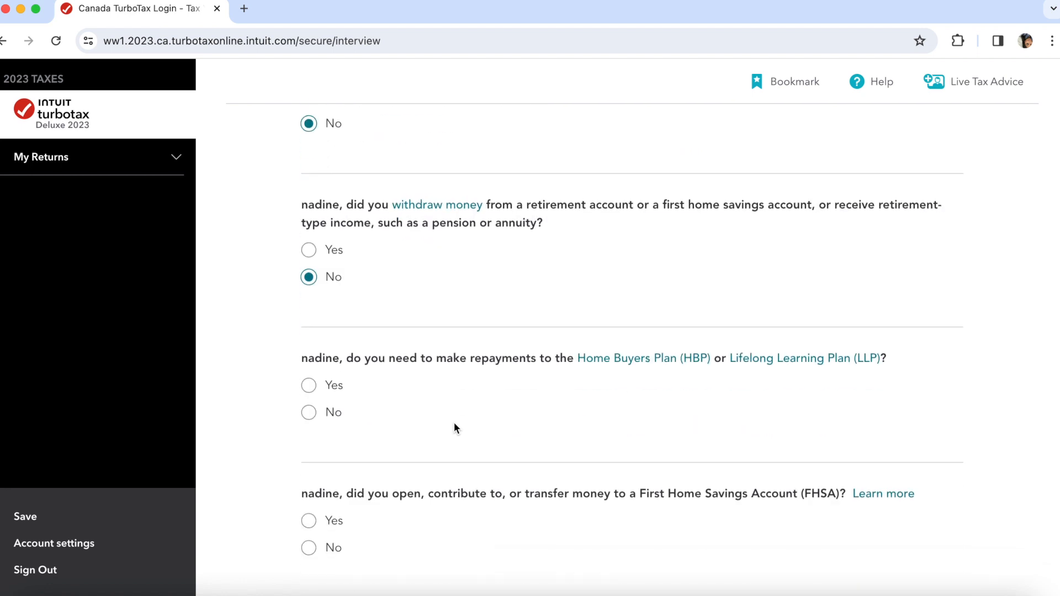
scroll(454, 428, down, 1)
click(335, 340)
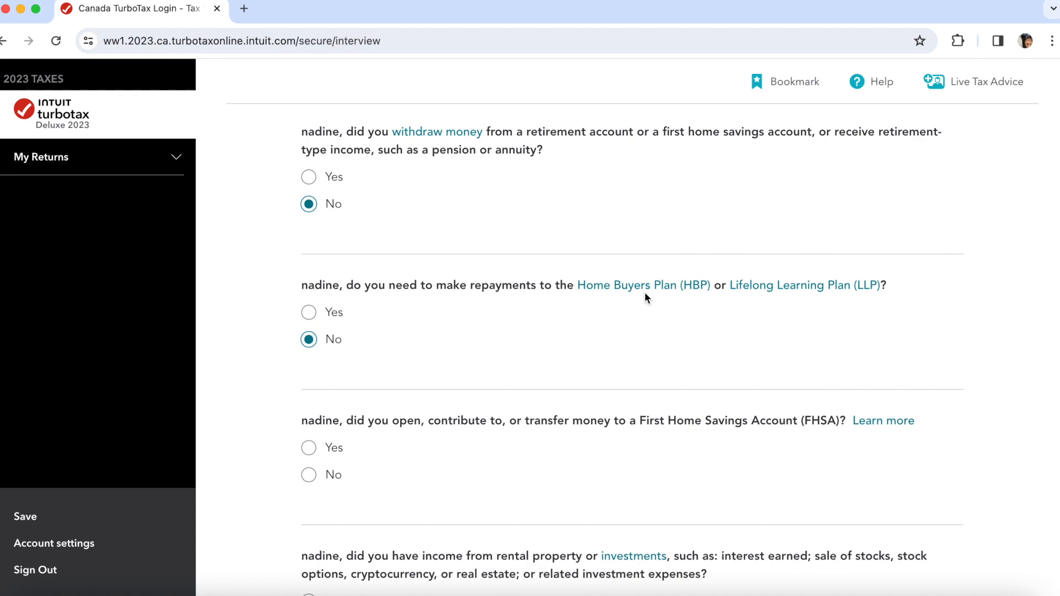
click(650, 293)
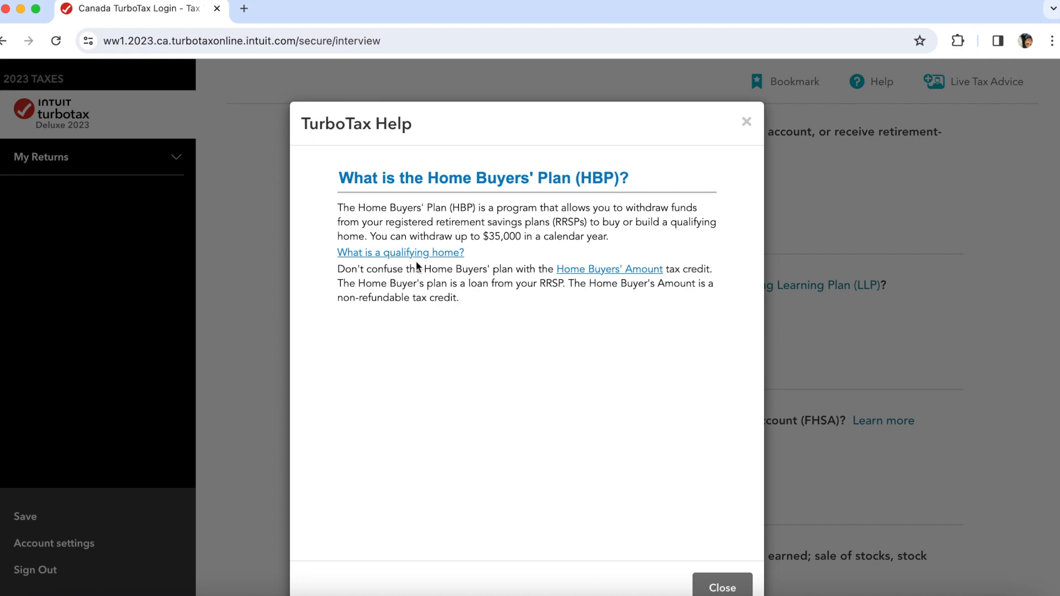
click(747, 122)
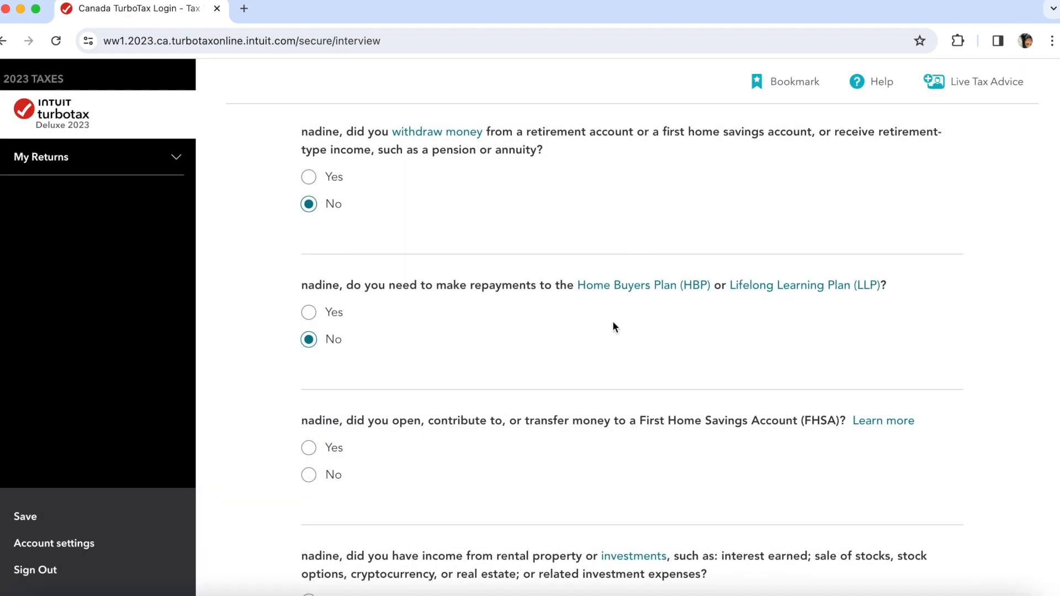
scroll(614, 327, down, 2)
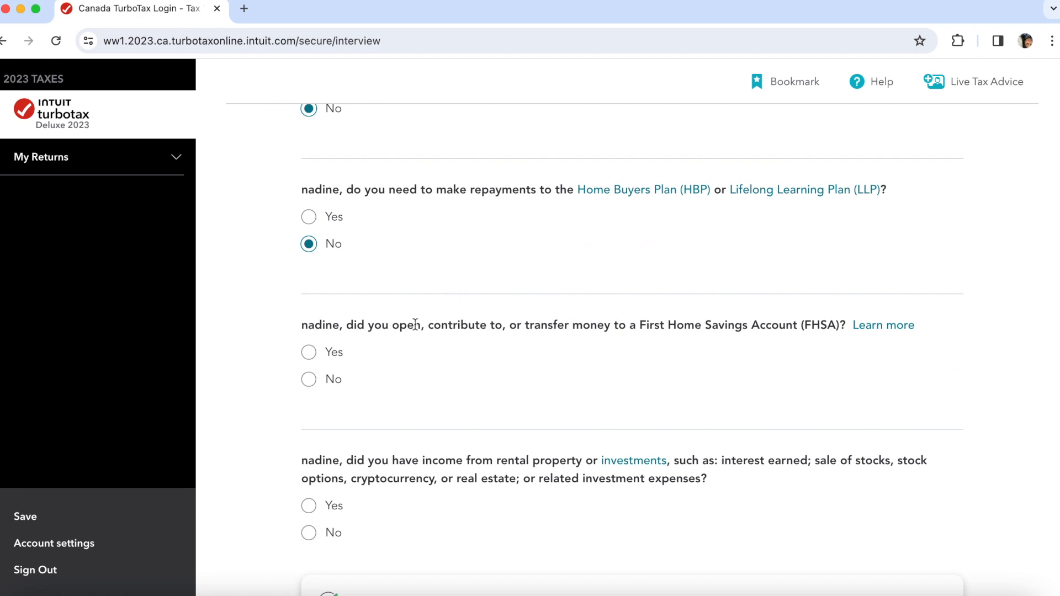
- Answer No to FHSA and rental or investment income, and mark a Tax Free Saving Account as held
click(318, 385)
scroll(694, 397, down, 3)
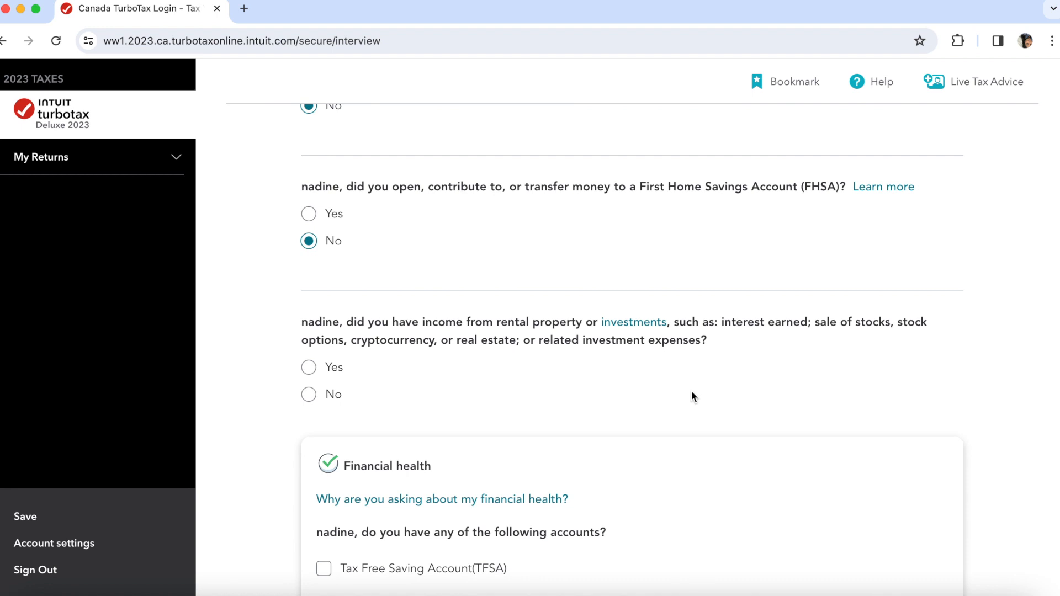
scroll(695, 397, down, 2)
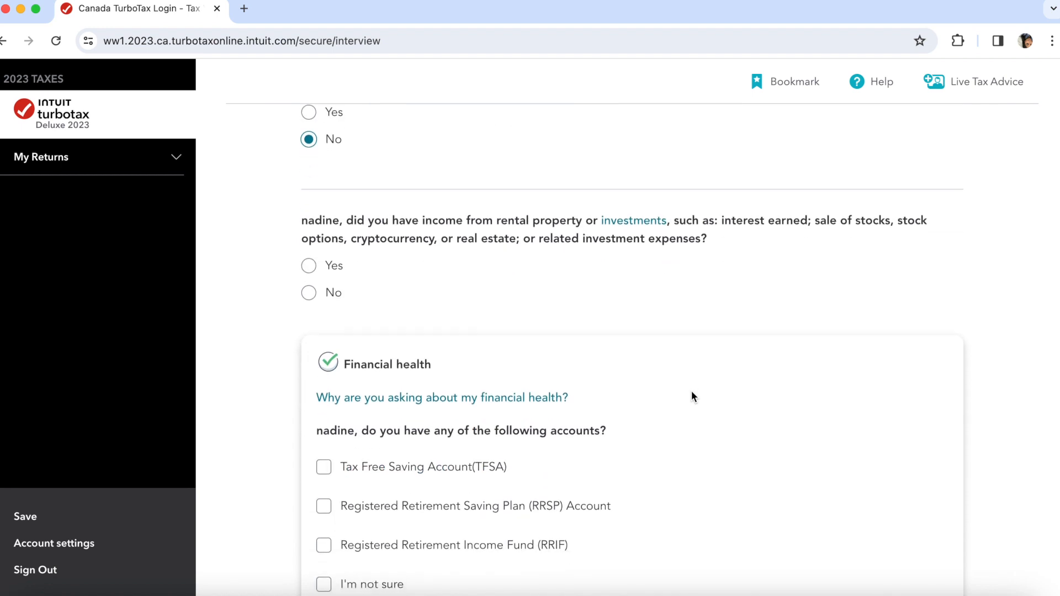
click(332, 293)
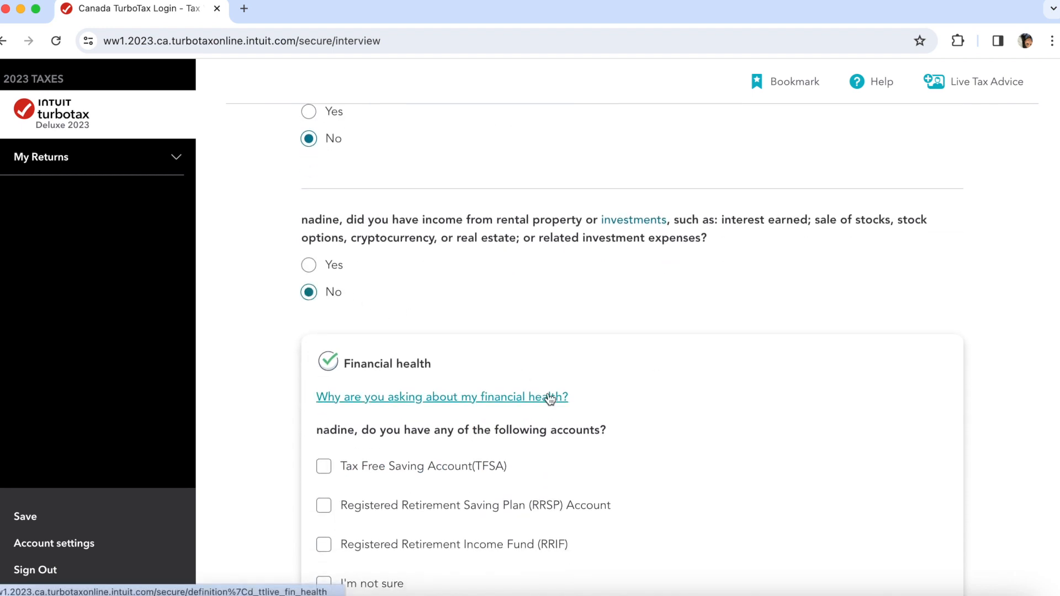
scroll(550, 397, down, 2)
scroll(549, 397, down, 1)
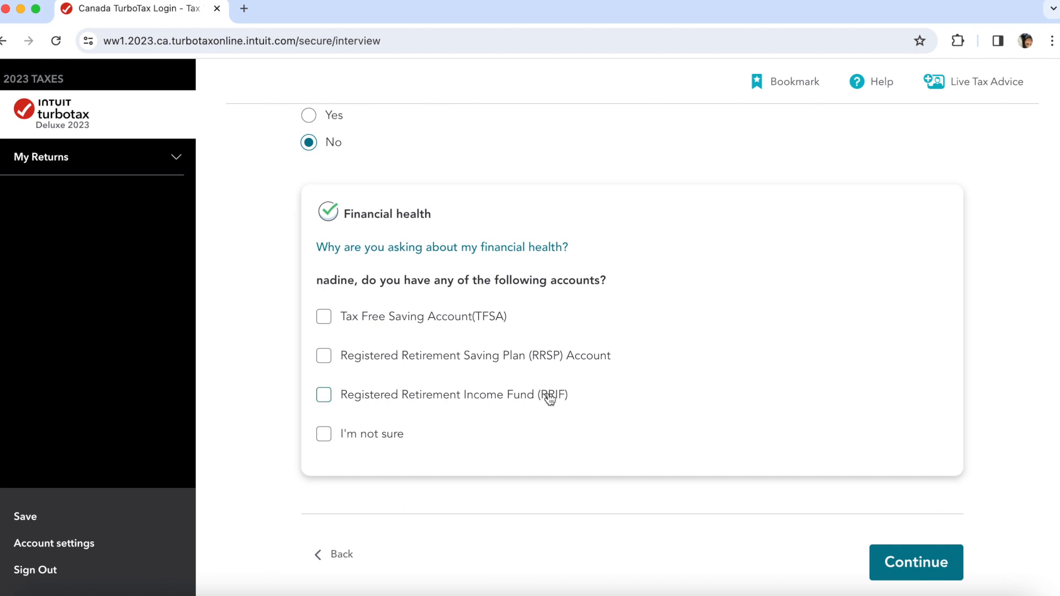
click(328, 320)
- Keep only the TFSA marked as held and save the savings-plan answers
click(331, 362)
click(331, 361)
scroll(614, 408, down, 3)
click(914, 440)
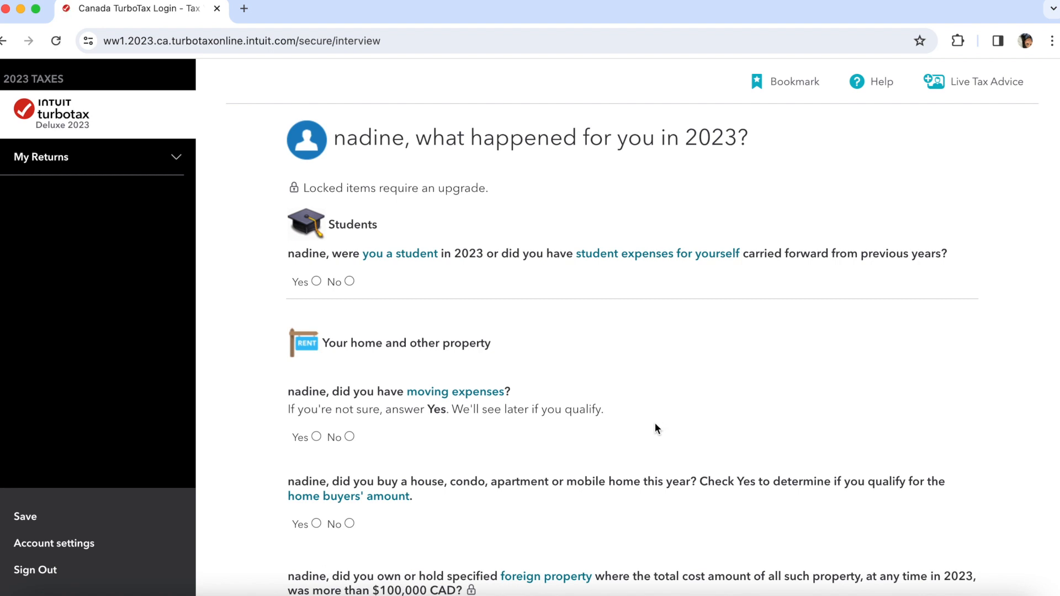
- Answer No to the student, foreign property and reporting-losses questions
scroll(655, 423, down, 1)
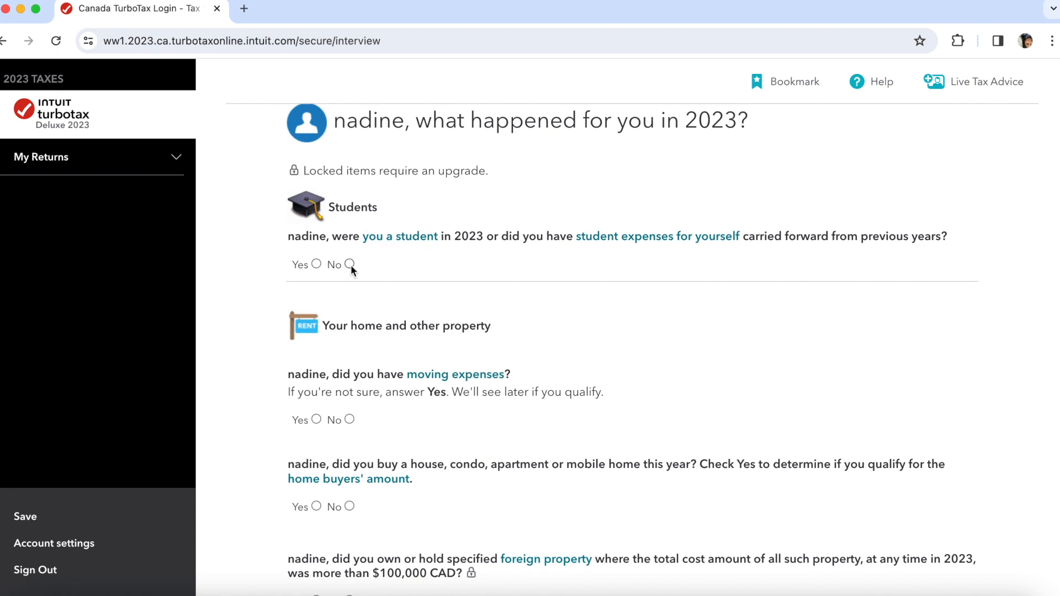
click(316, 265)
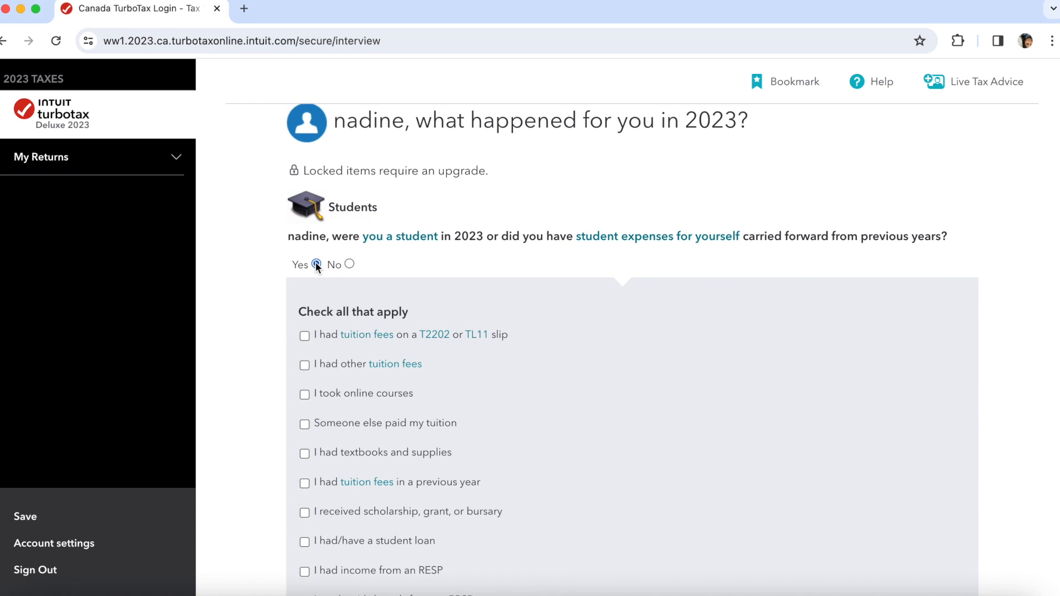
scroll(366, 466, down, 2)
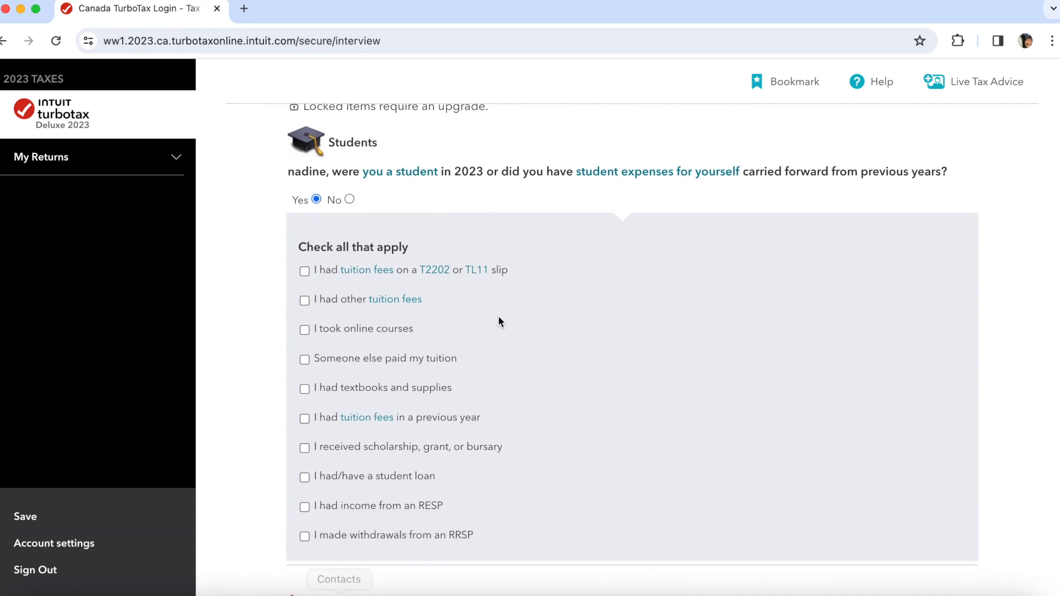
click(350, 200)
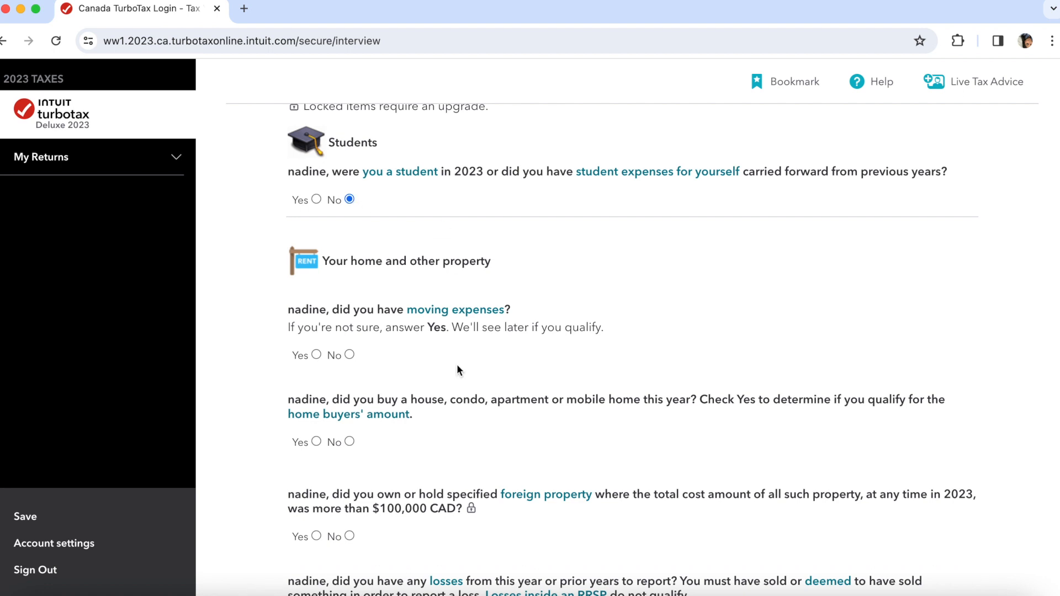
scroll(456, 364, down, 4)
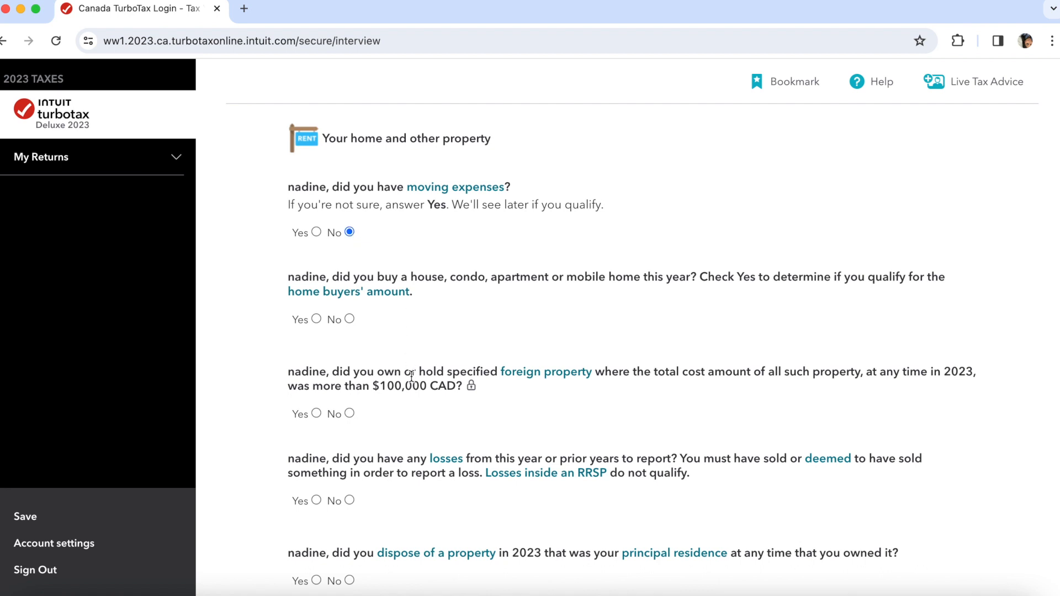
scroll(412, 376, down, 1)
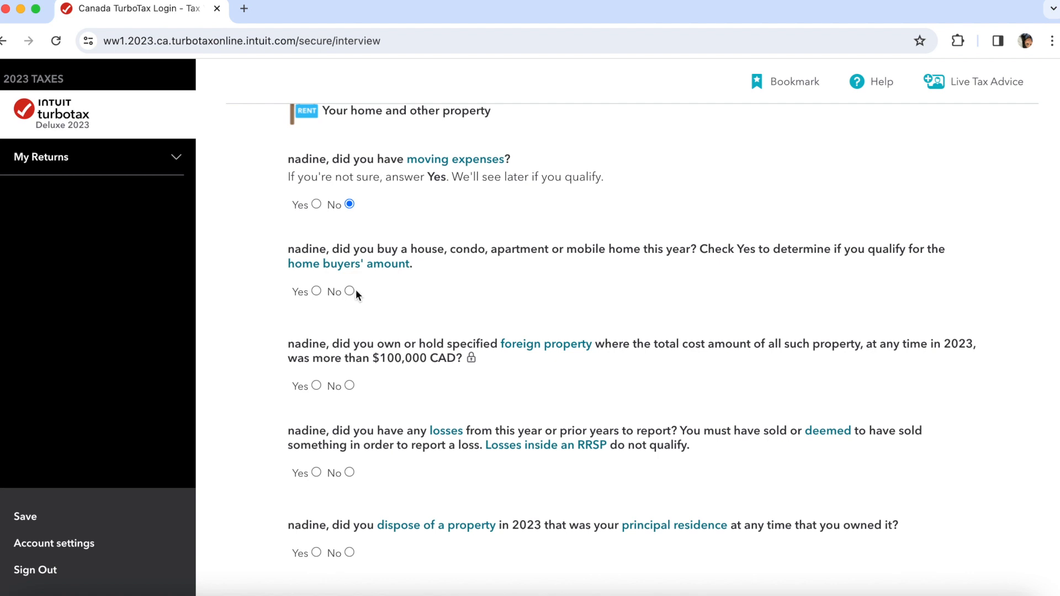
click(348, 385)
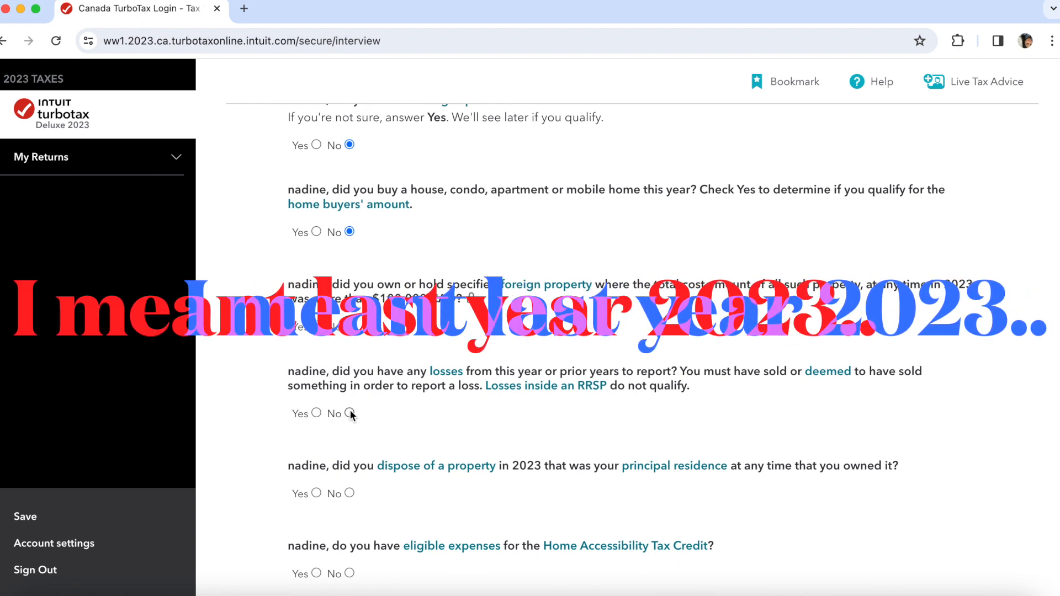
click(350, 414)
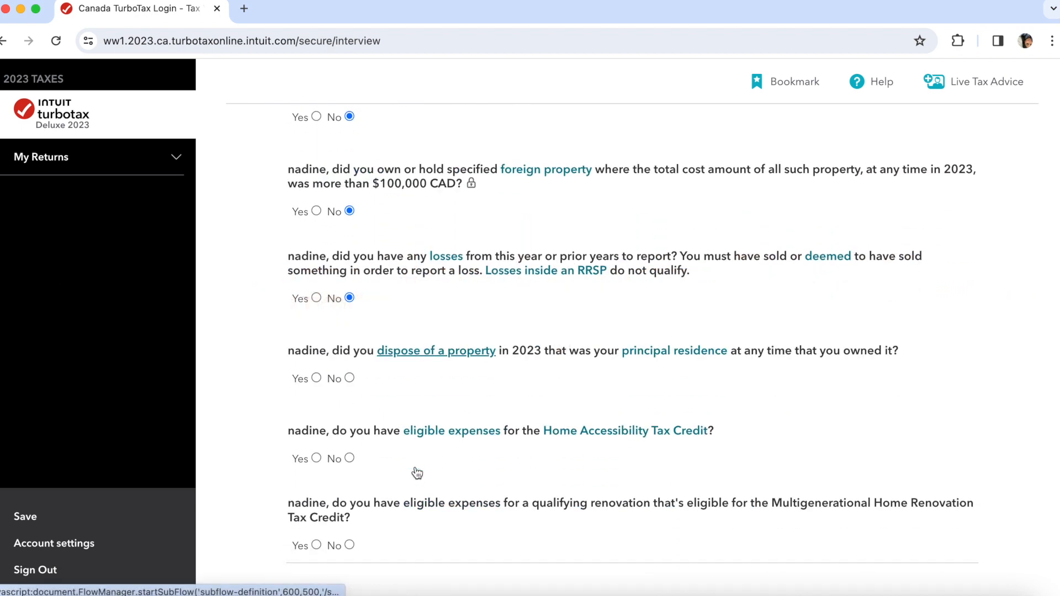
- Answer No to Home Accessibility and Multigenerational Home Renovation expenses
scroll(415, 470, down, 1)
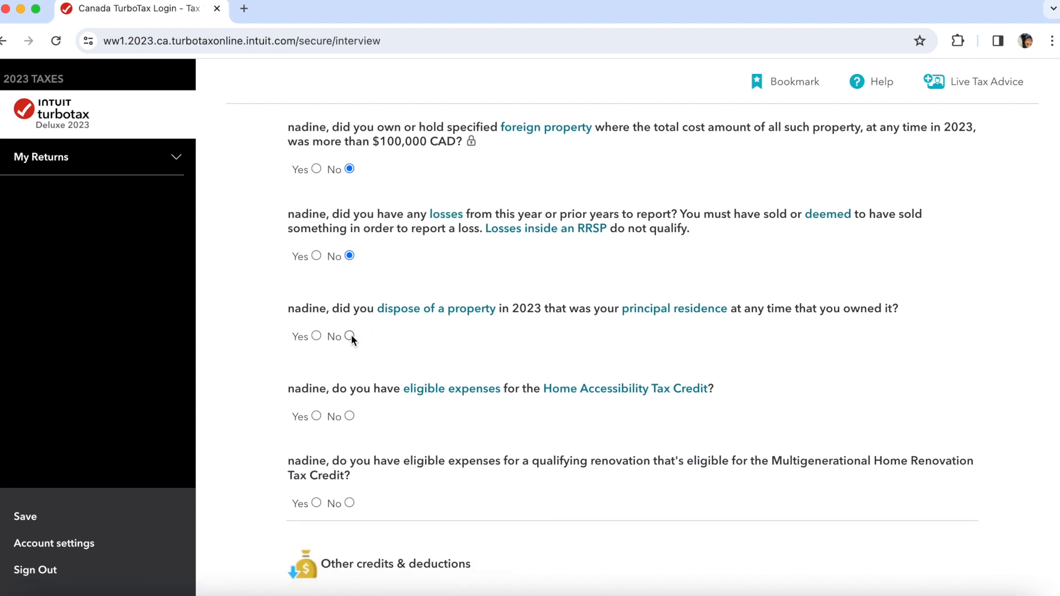
click(316, 417)
click(349, 417)
click(349, 503)
scroll(493, 507, down, 3)
scroll(492, 507, down, 2)
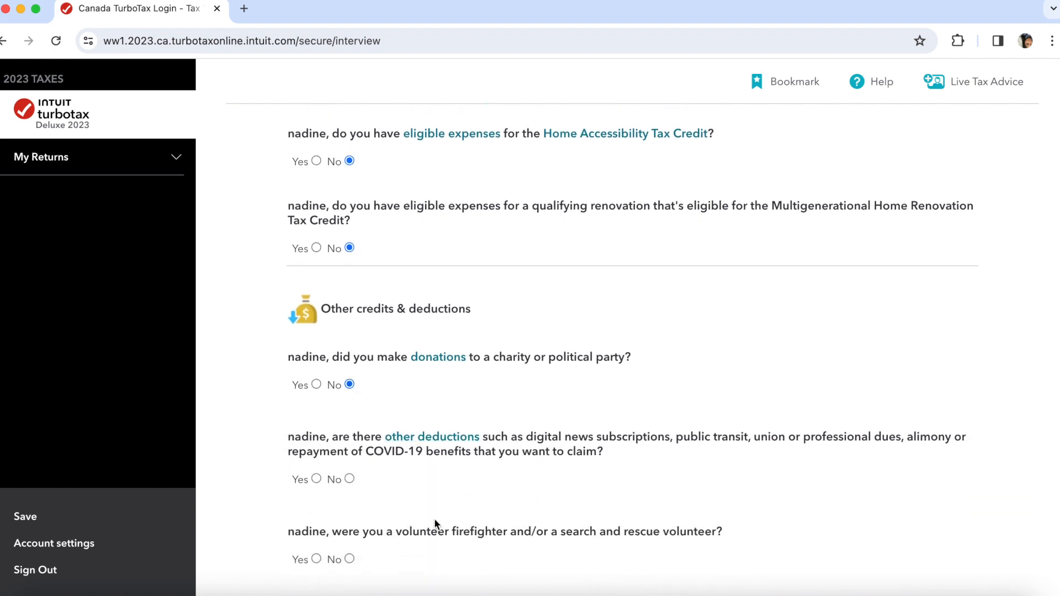
scroll(434, 518, down, 2)
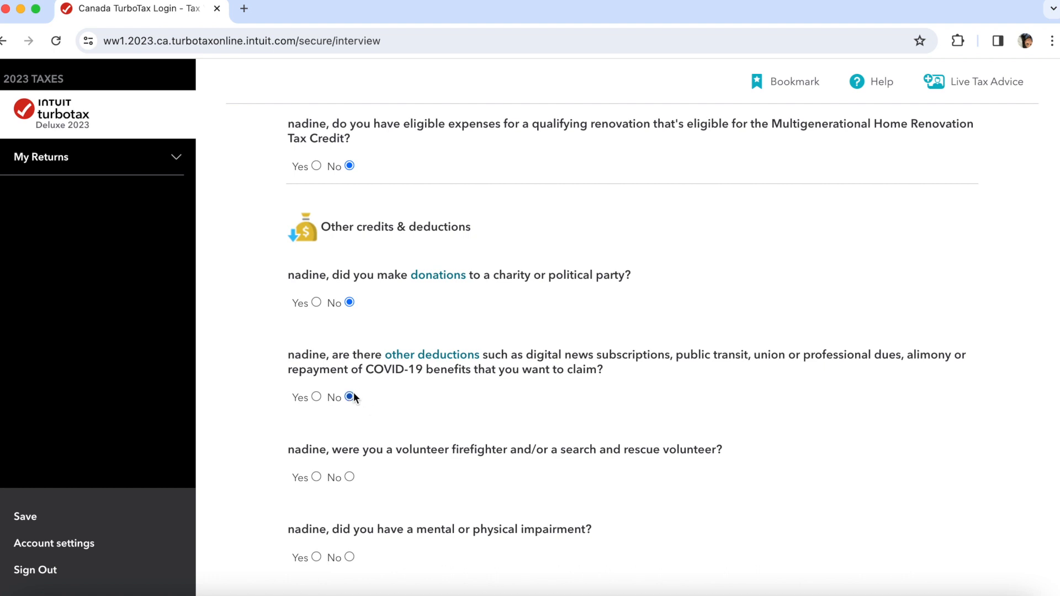
scroll(372, 478, down, 1)
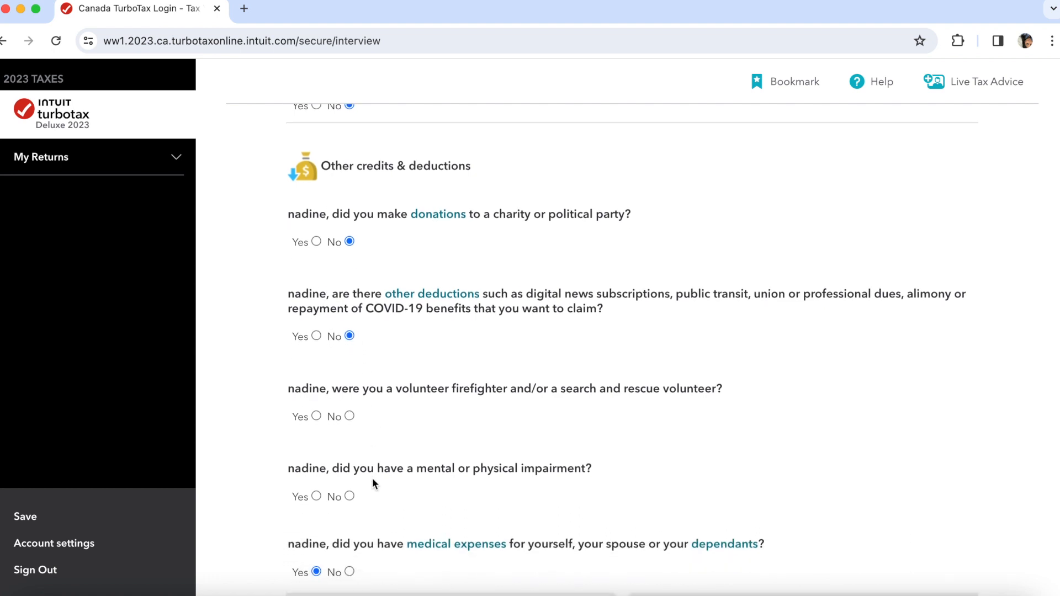
- Answer No to volunteer firefighter and impairment, then tick the unclaimed pre-2023 medical expenses option
click(350, 414)
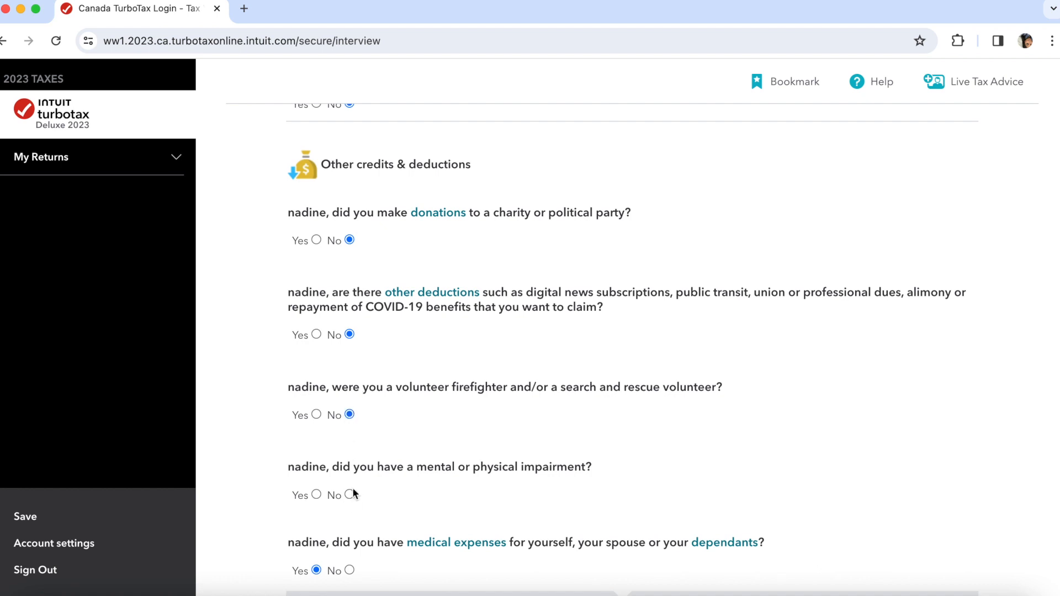
click(315, 494)
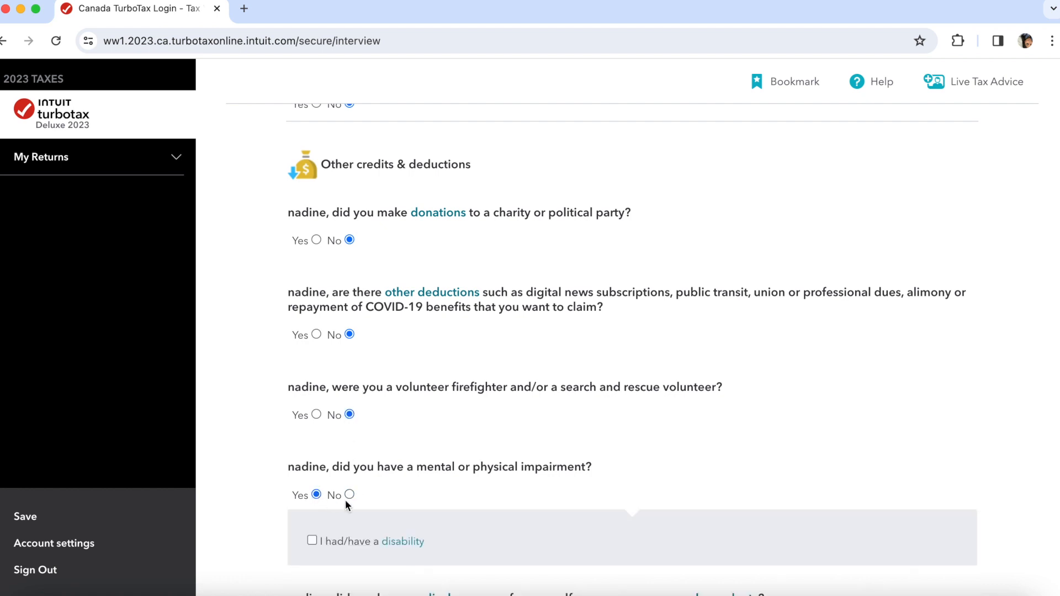
scroll(332, 497, down, 1)
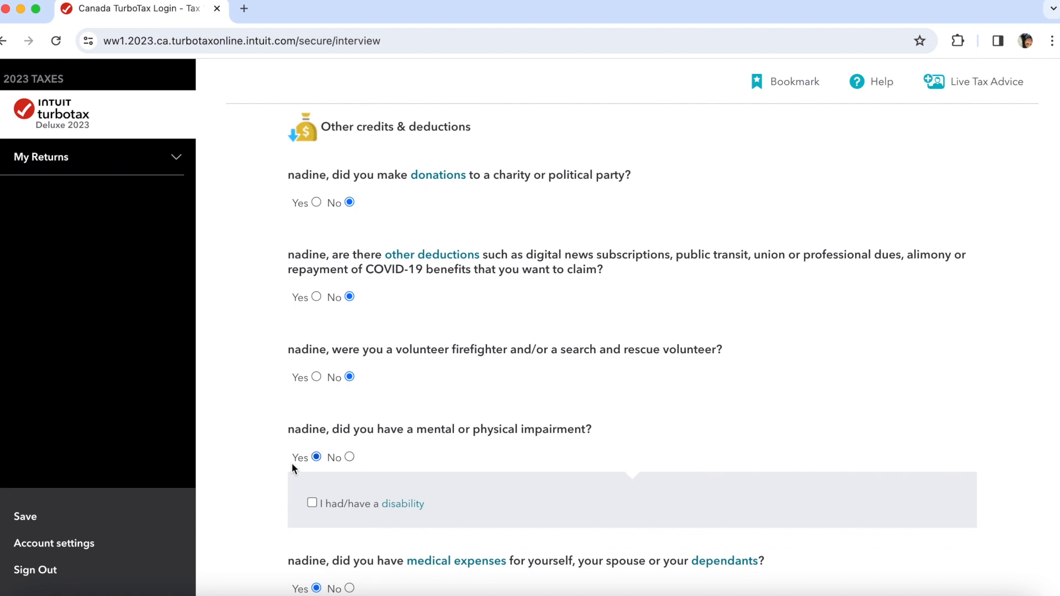
click(350, 456)
scroll(387, 470, down, 2)
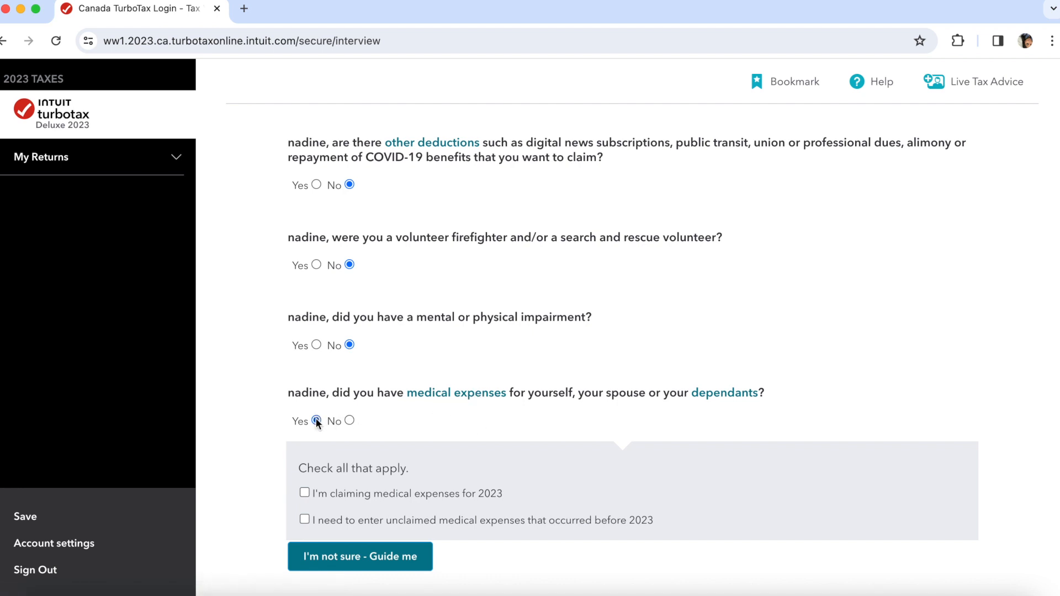
scroll(347, 474, down, 1)
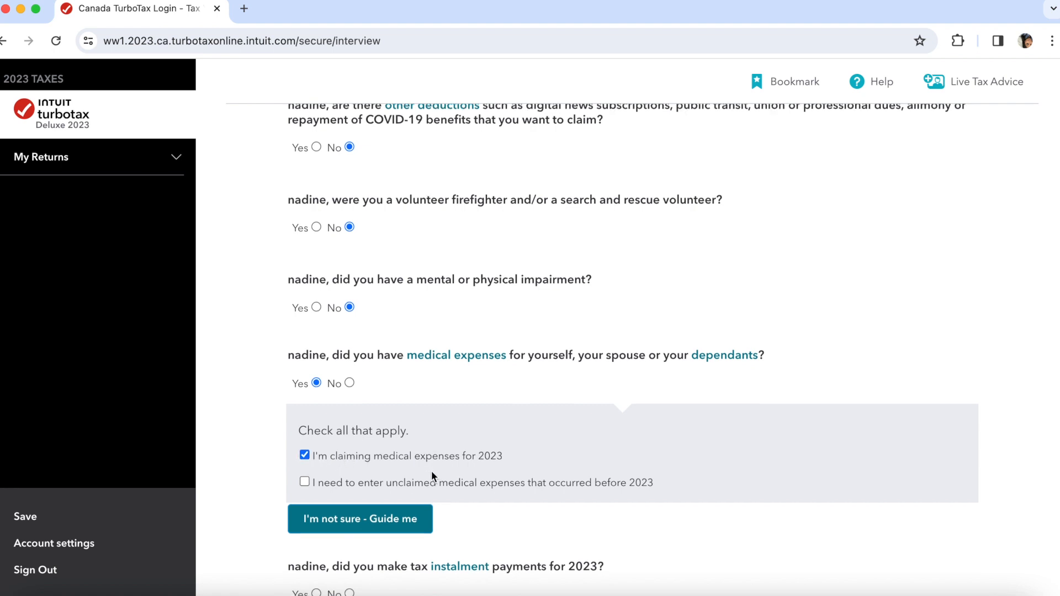
scroll(432, 471, down, 1)
click(340, 436)
- Untick the pre-2023 option and confirm in the guide that expenses are eligible and after January 1, 2022
click(339, 433)
click(353, 473)
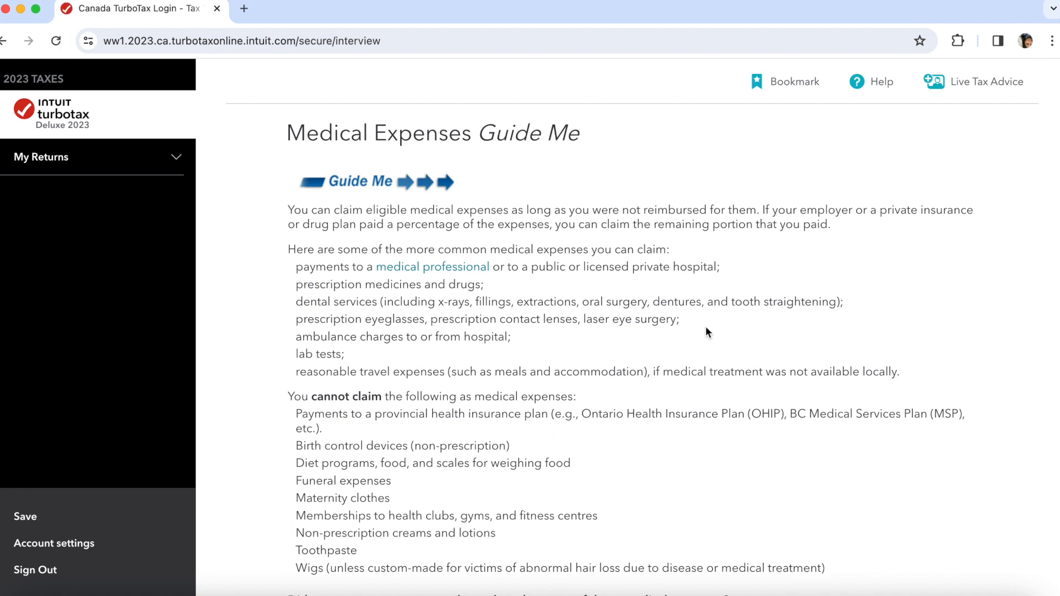
scroll(706, 332, down, 3)
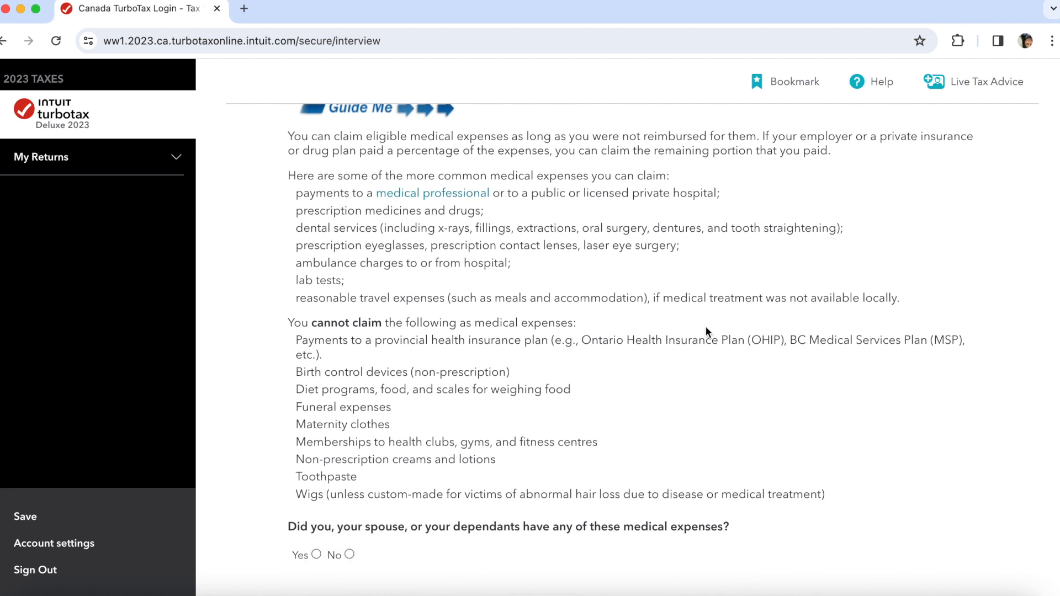
scroll(706, 328, down, 1)
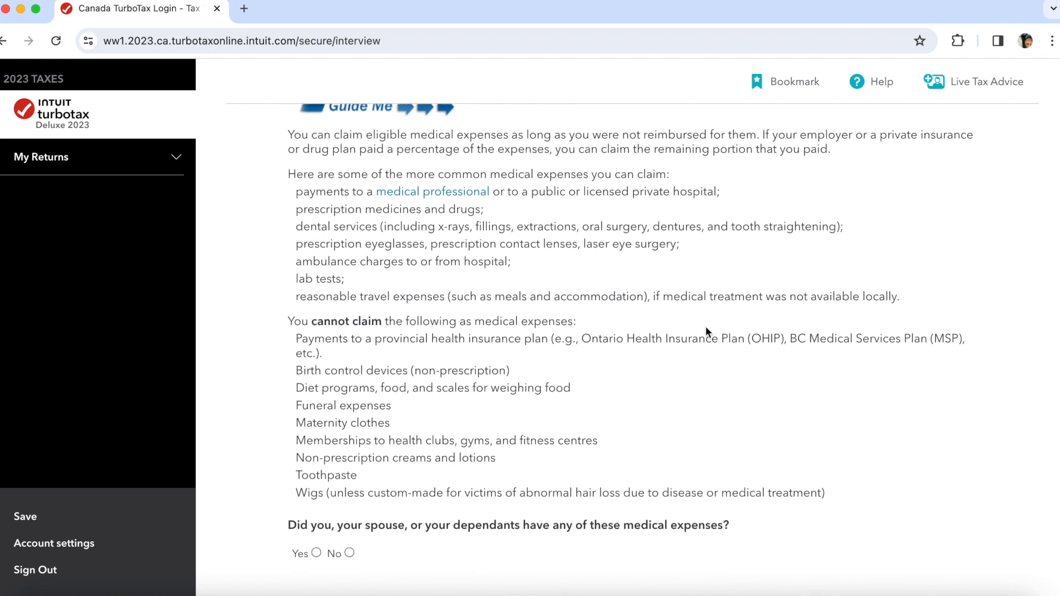
scroll(707, 331, down, 5)
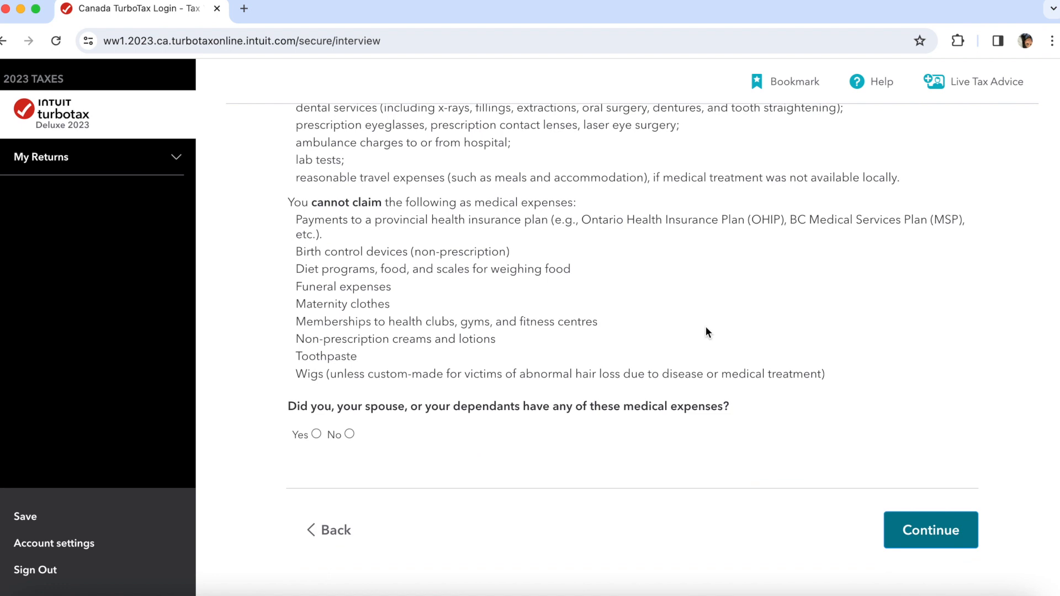
click(317, 435)
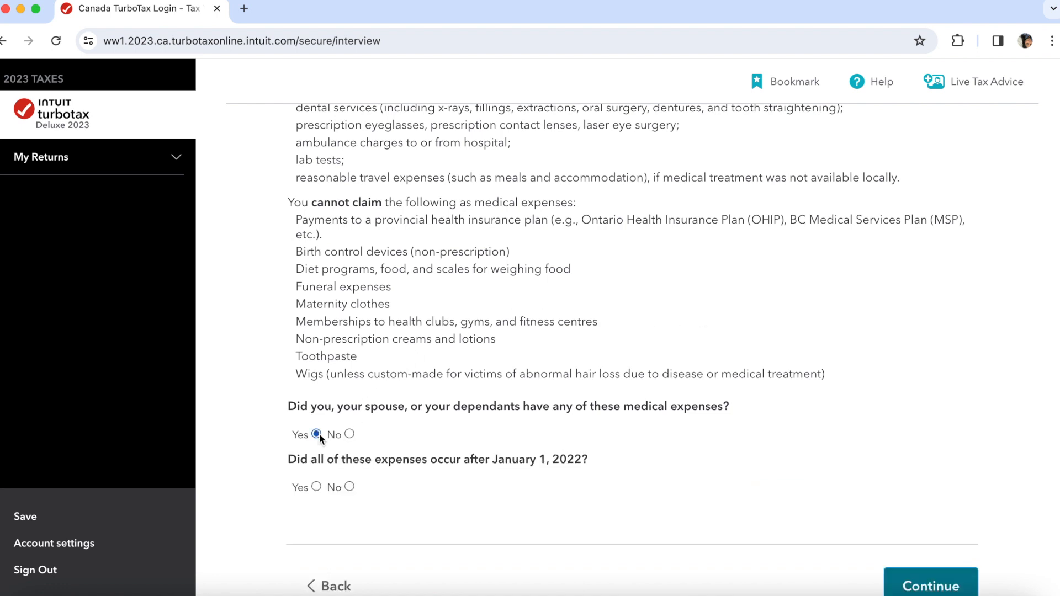
click(317, 487)
- Read the 12-month claim period help, then save the medical expense guide answers
scroll(509, 539, down, 3)
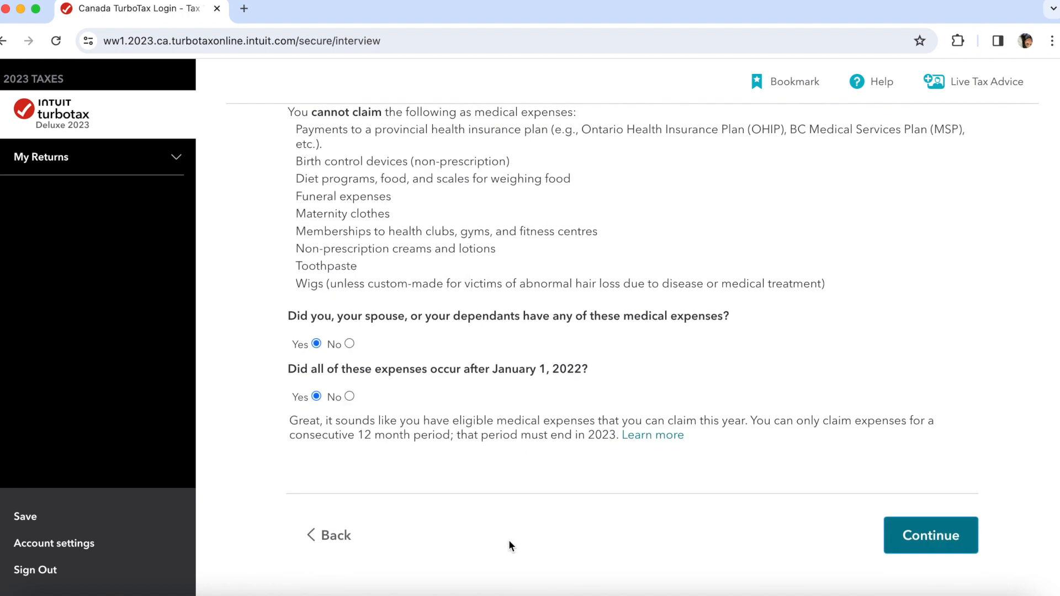
click(656, 437)
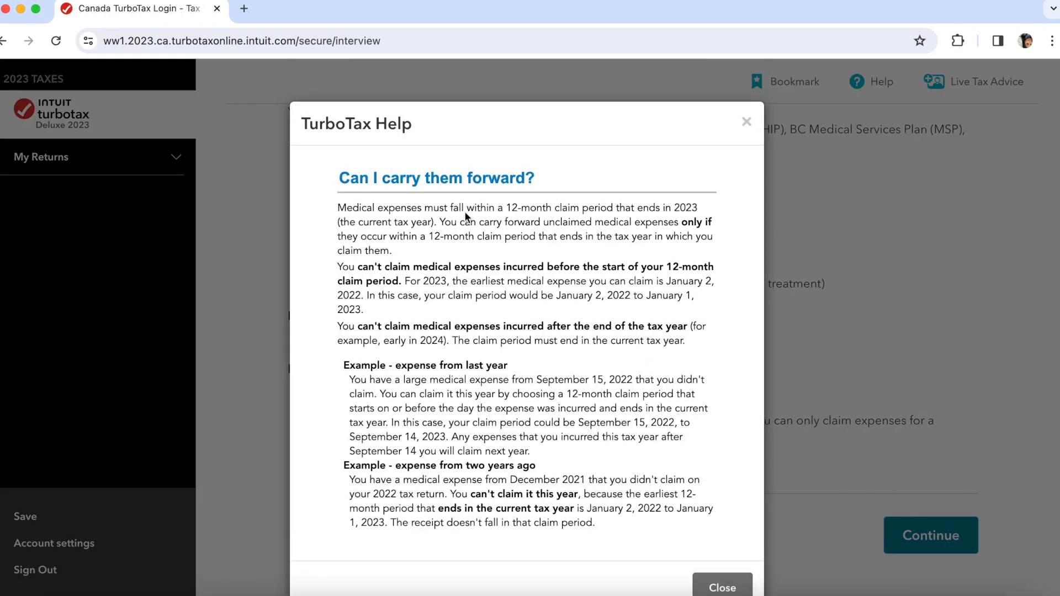
click(747, 125)
click(946, 534)
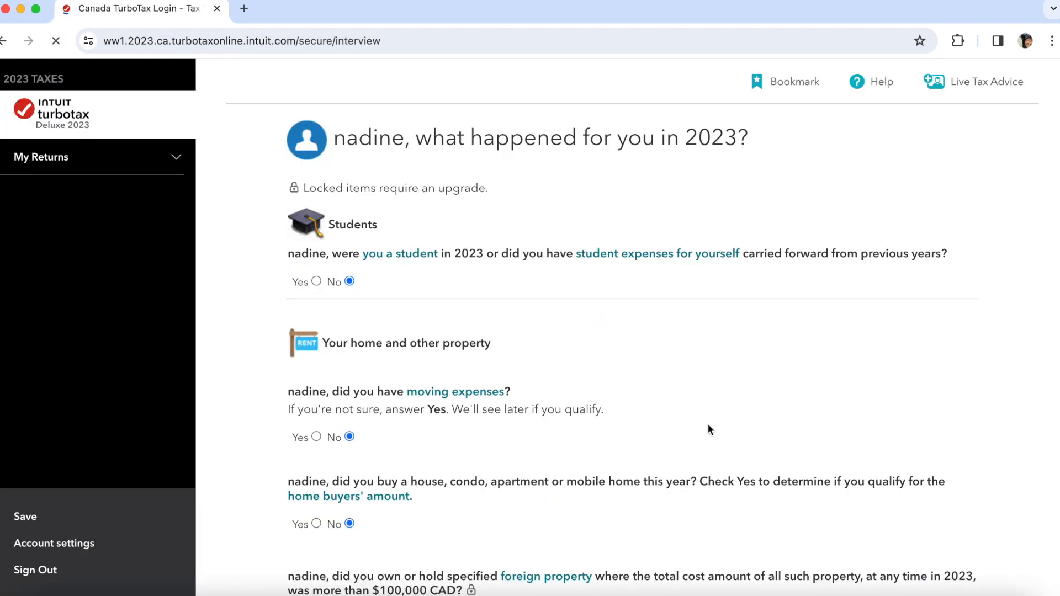
- Look up the tax instalments definition and submit the 2023 questionnaire answers
scroll(693, 462, down, 10)
scroll(694, 466, down, 14)
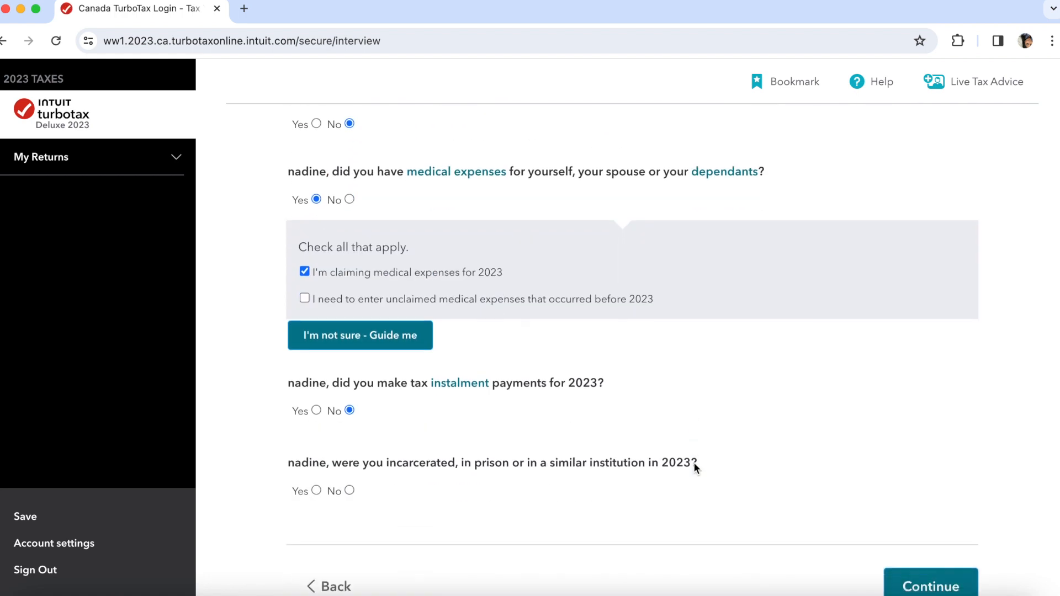
scroll(695, 467, down, 2)
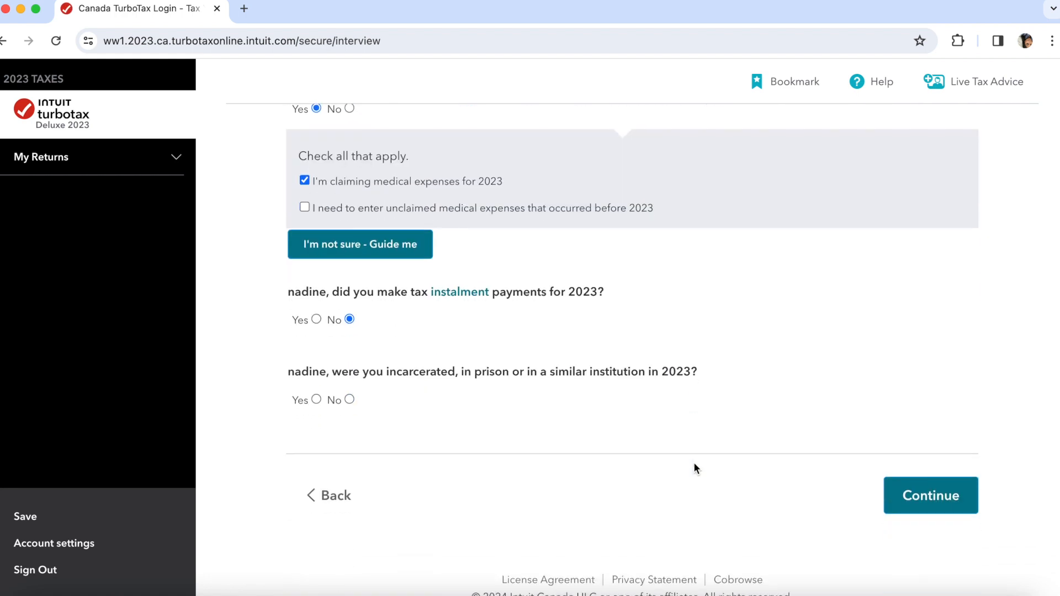
click(461, 298)
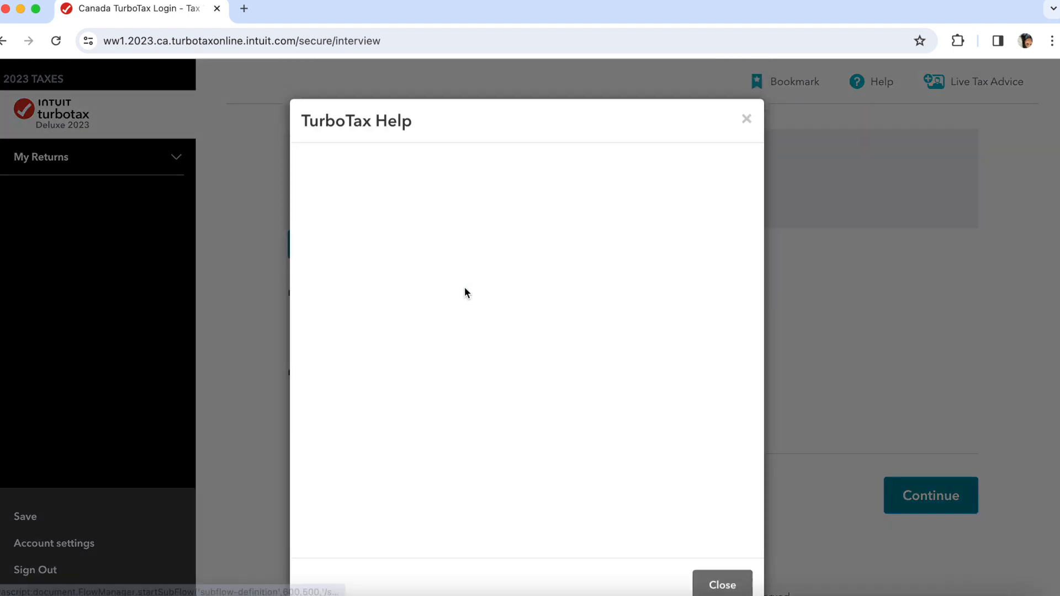
click(748, 122)
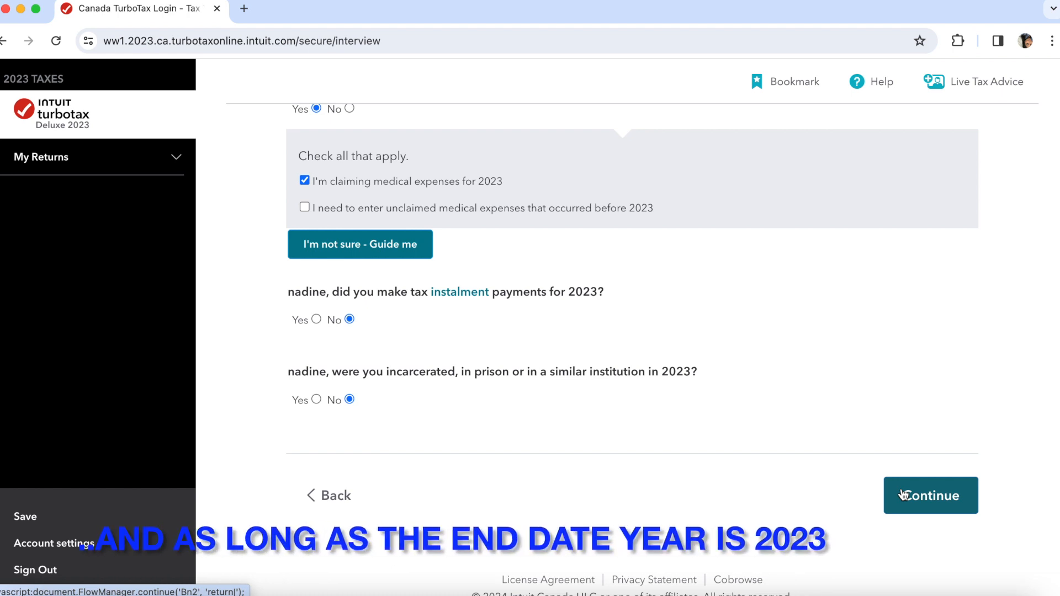
click(943, 500)
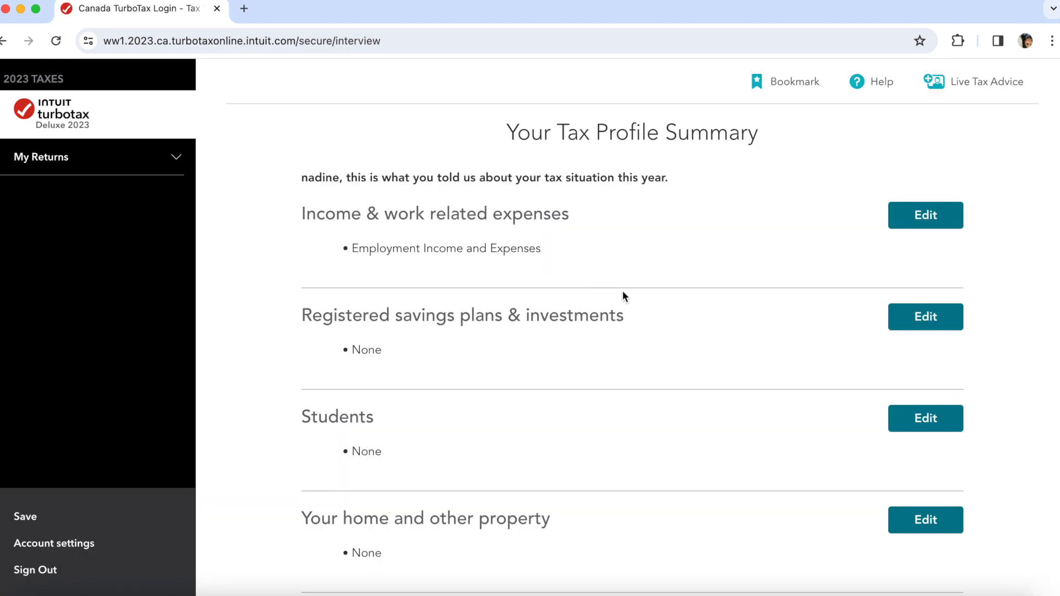
- Review the income and work expenses answers unchanged, then accept the tax profile summary
scroll(655, 354, down, 1)
scroll(820, 254, up, 1)
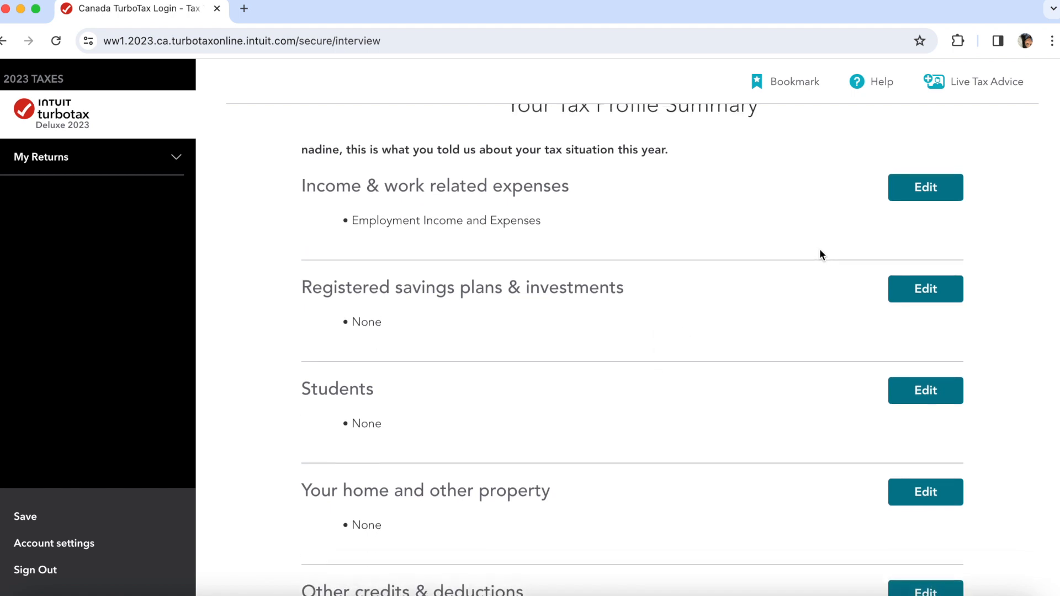
click(931, 189)
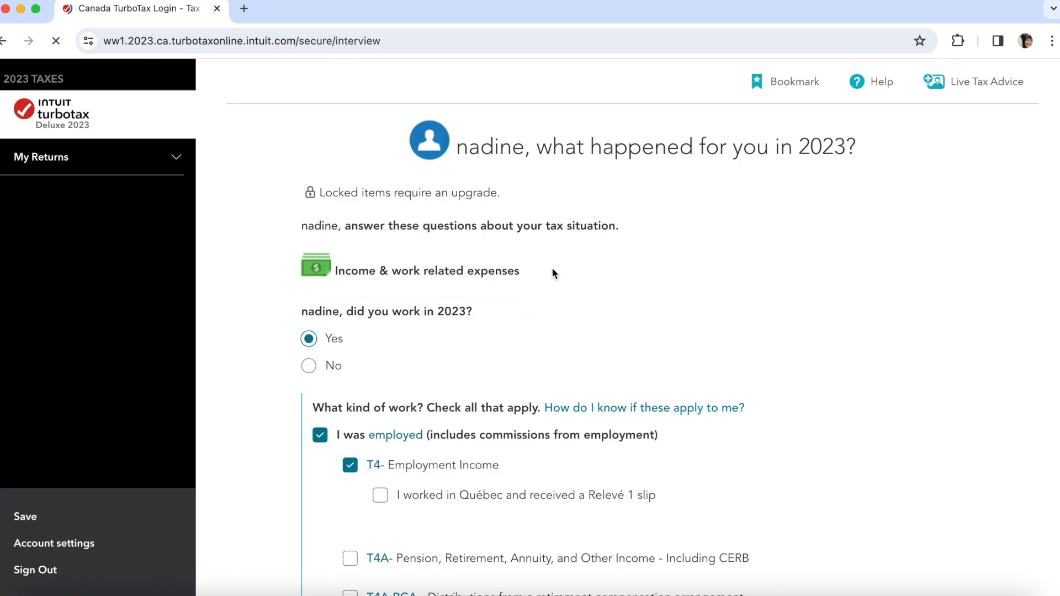
scroll(544, 442, down, 10)
scroll(544, 442, down, 10)
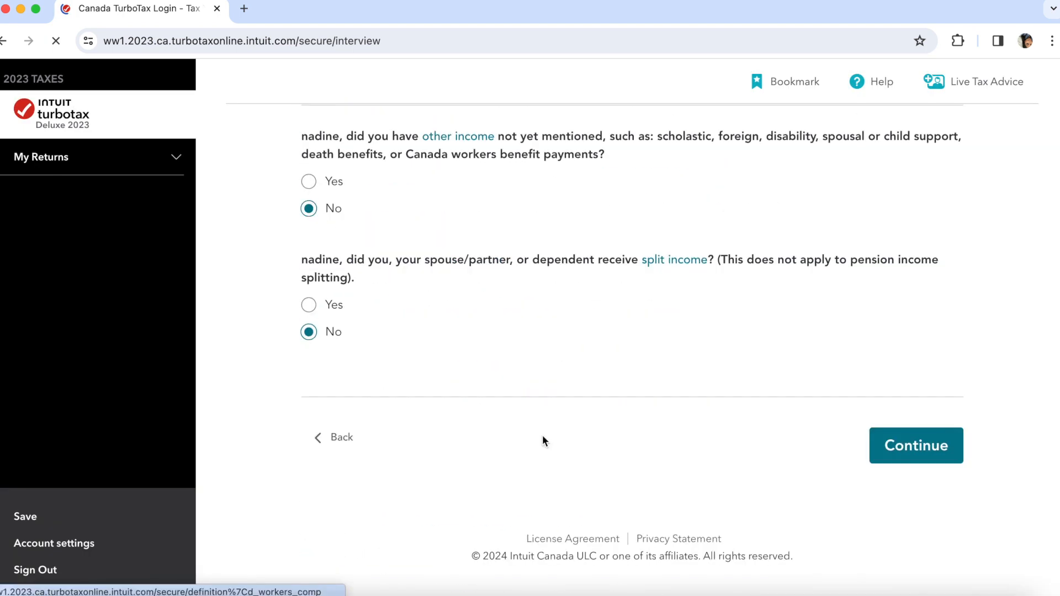
click(338, 450)
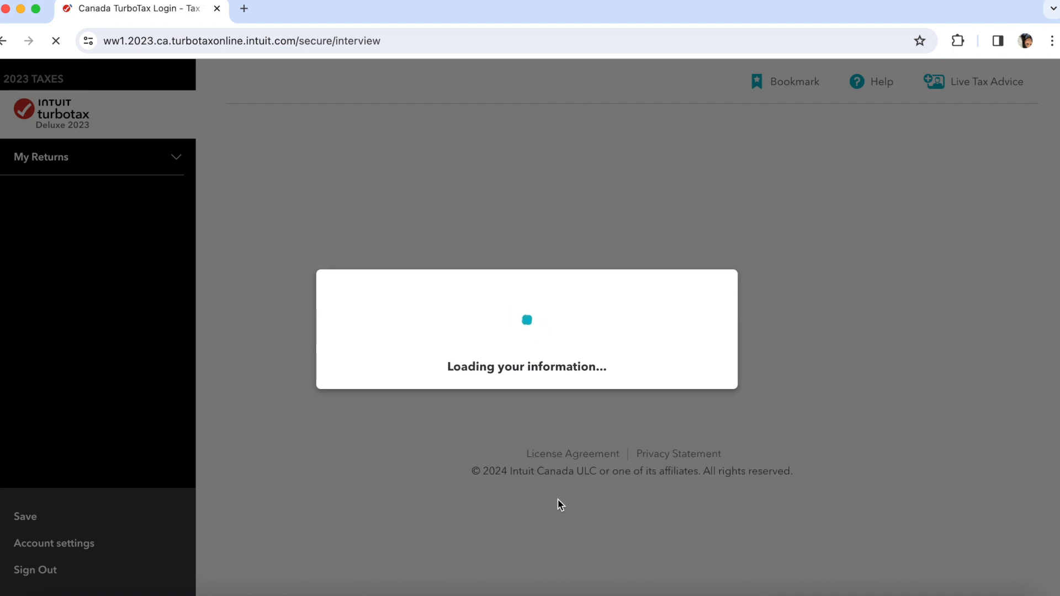
scroll(625, 467, down, 3)
scroll(625, 468, down, 4)
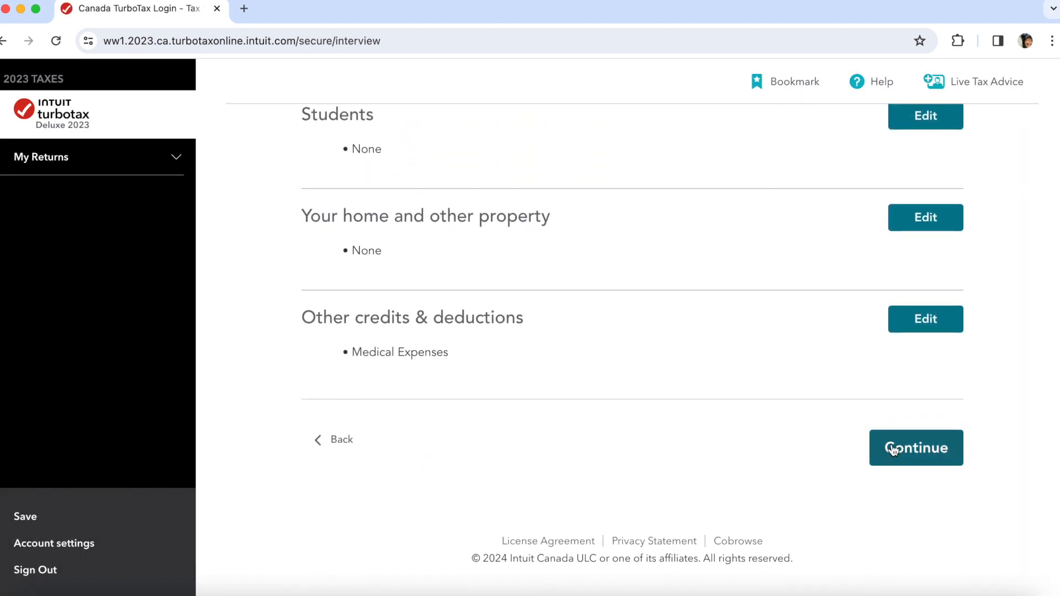
click(889, 447)
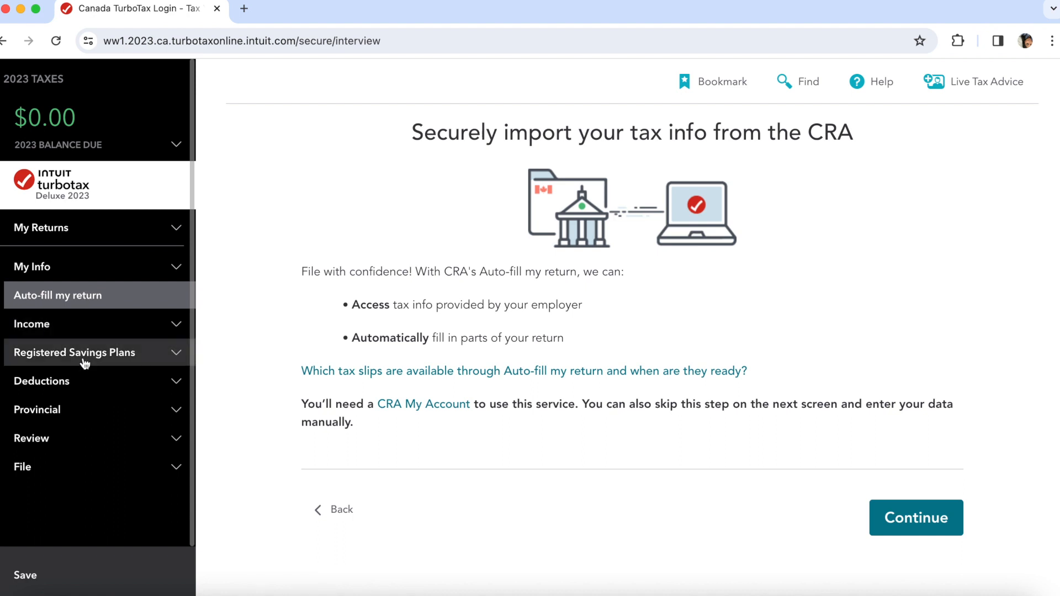
- Skip importing slips from the CRA and decline the Audit Defence add-on
scroll(71, 495, down, 1)
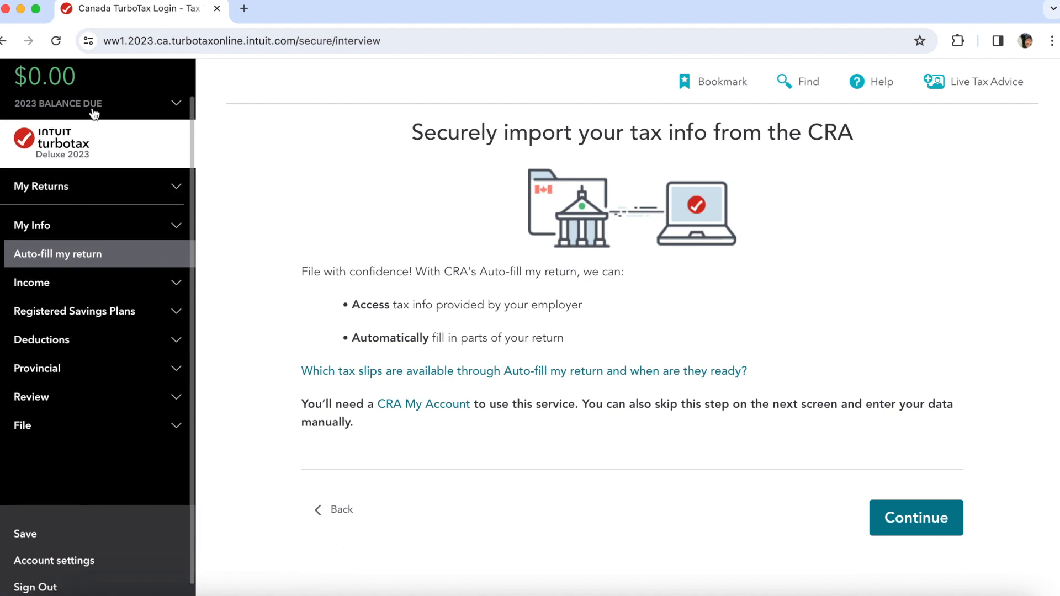
scroll(97, 480, up, 1)
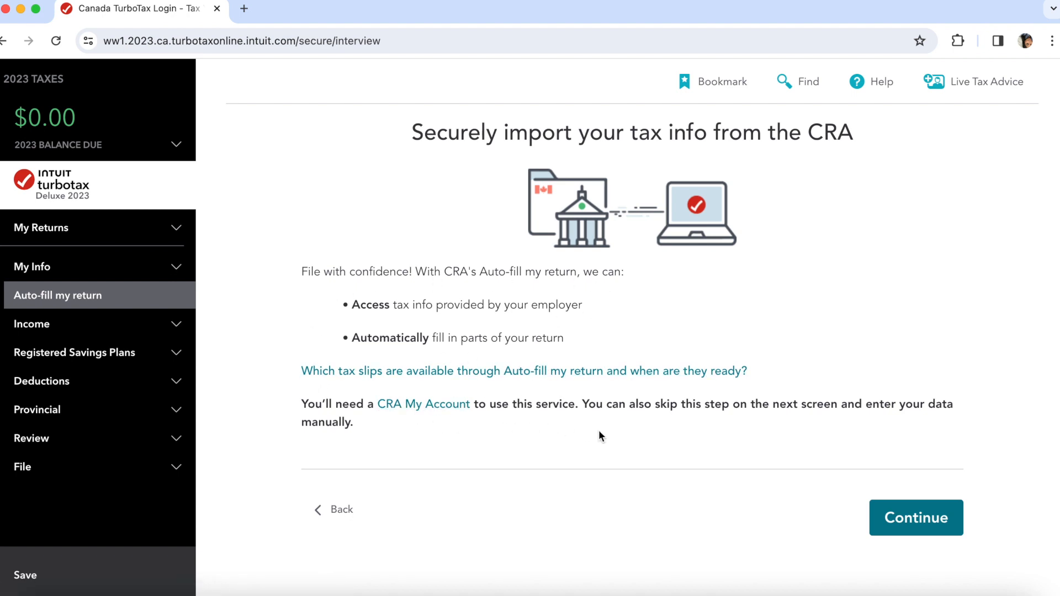
click(910, 528)
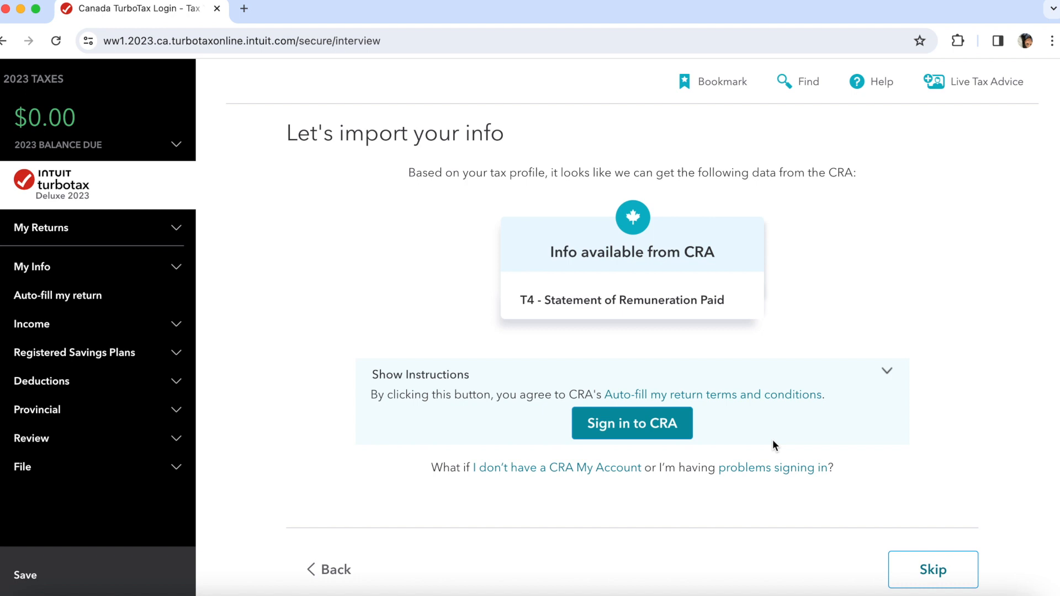
click(933, 569)
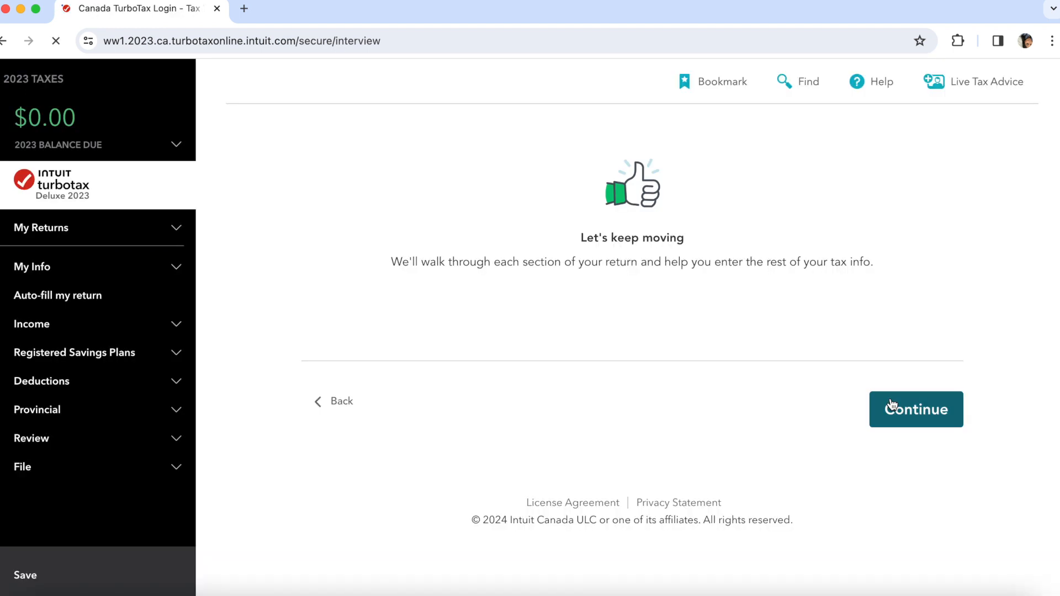
click(909, 426)
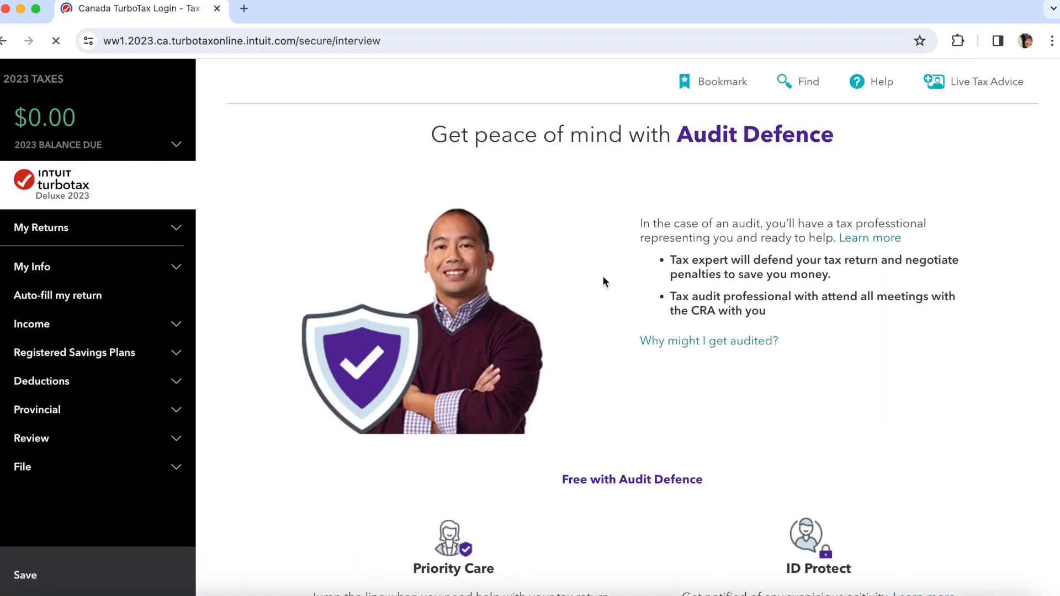
scroll(644, 353, down, 2)
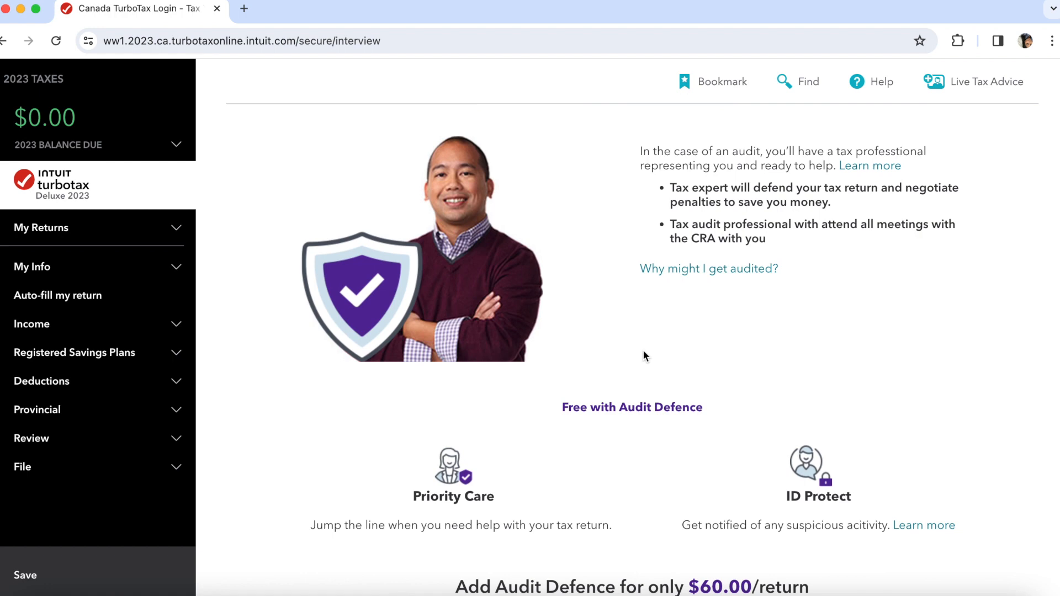
scroll(644, 355, down, 3)
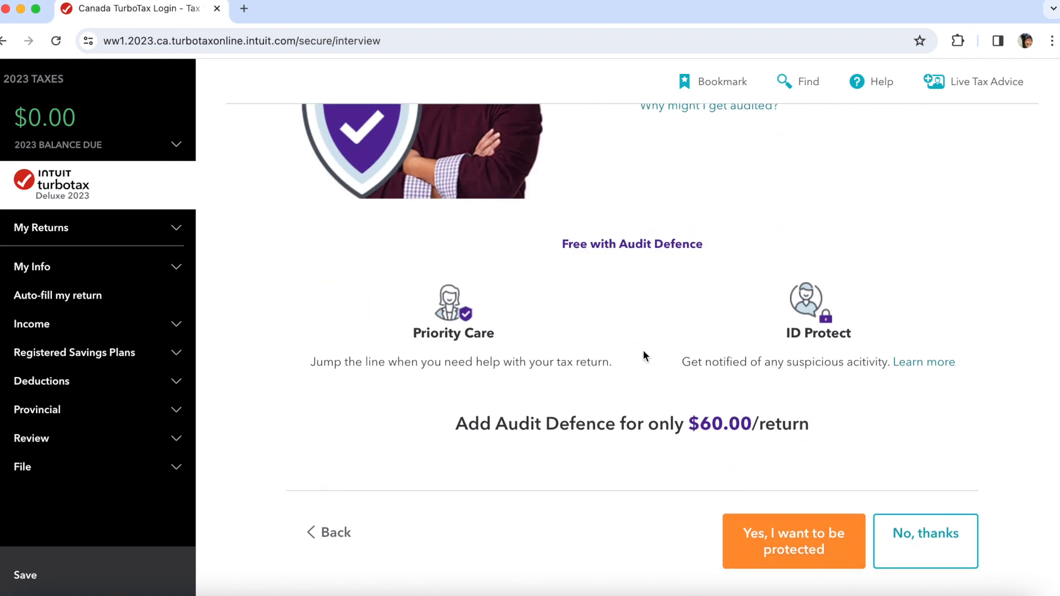
click(915, 536)
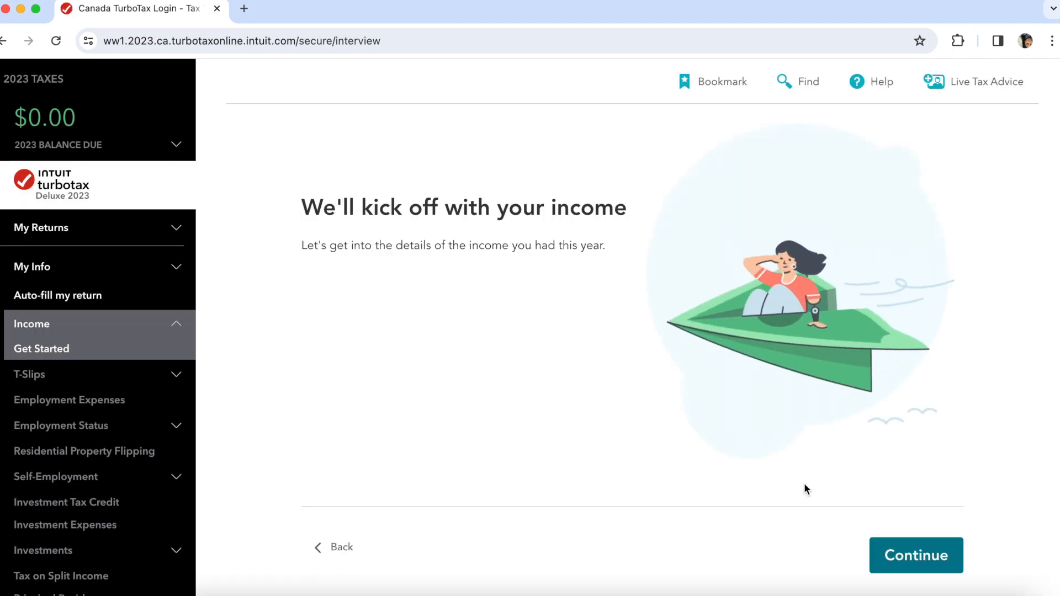
- Fill the T4 slip with employer youtube, province AB, Box 14 income and 5400 for union dues
click(927, 552)
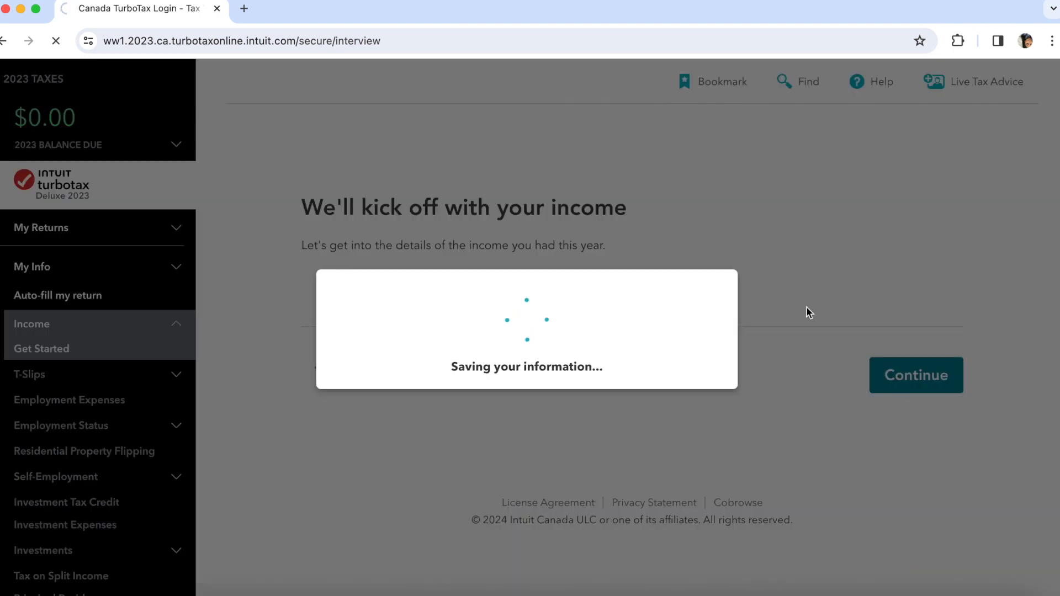
scroll(672, 404, down, 2)
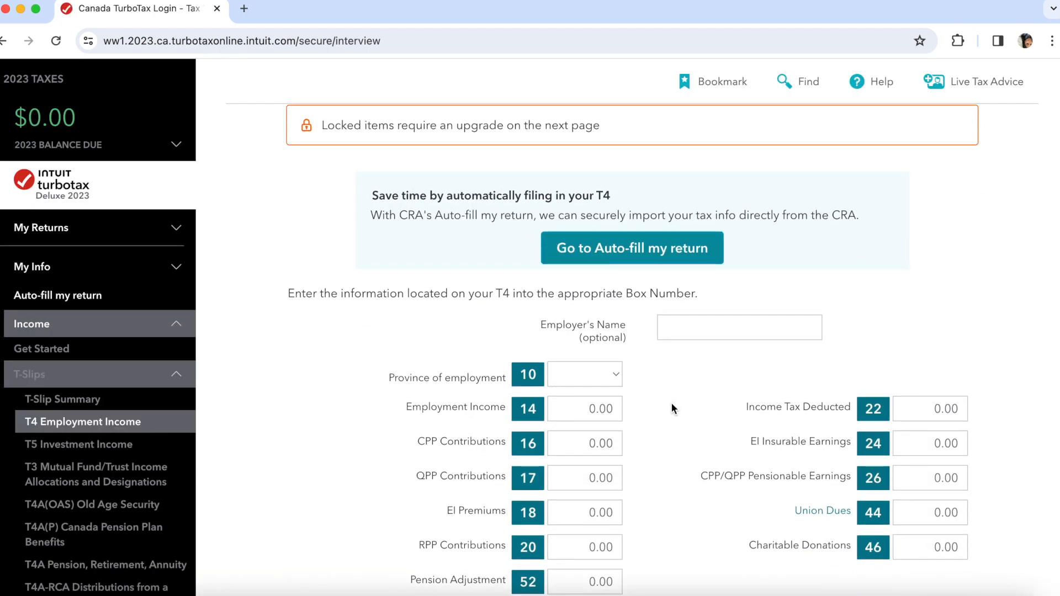
scroll(673, 406, down, 1)
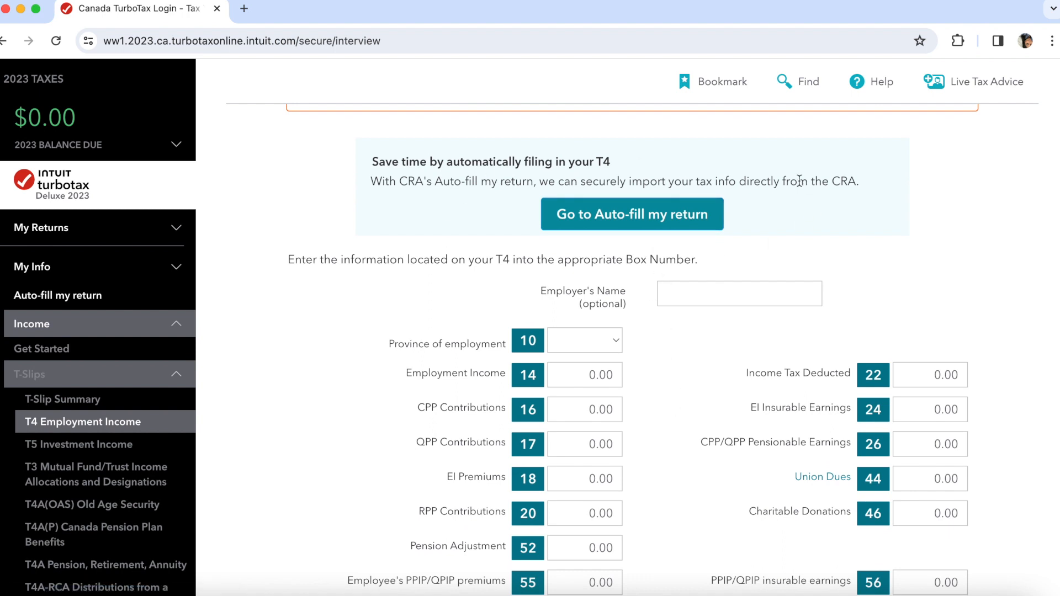
scroll(704, 409, down, 1)
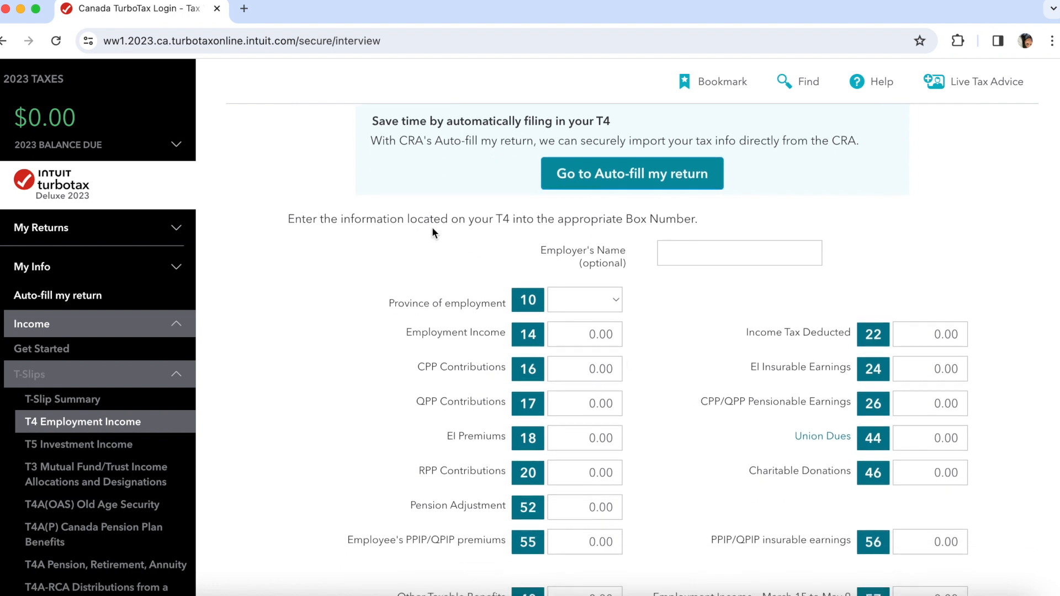
click(704, 254)
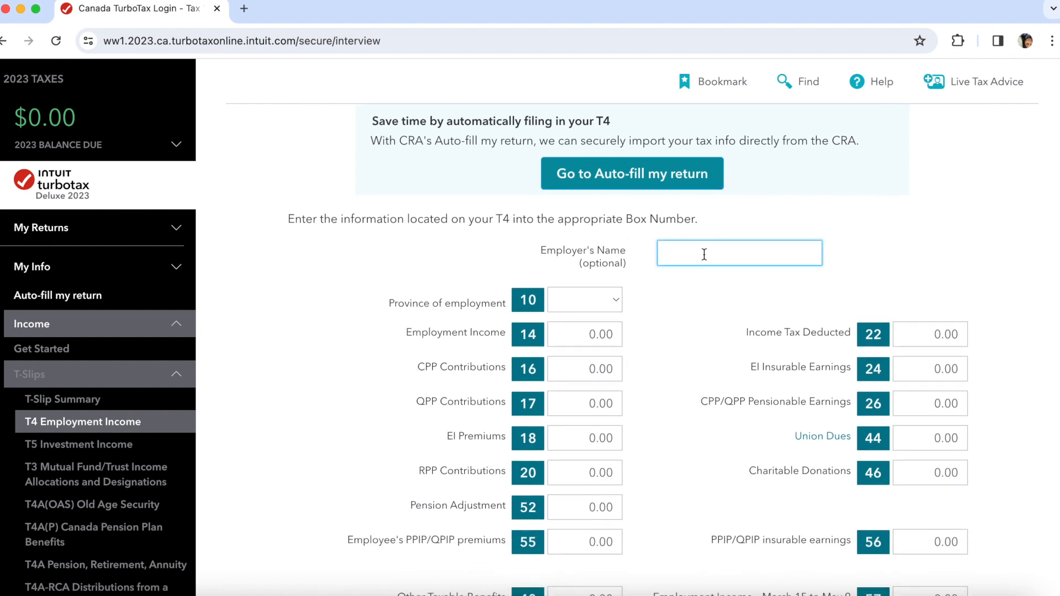
text(youtube)
click(604, 306)
click(592, 319)
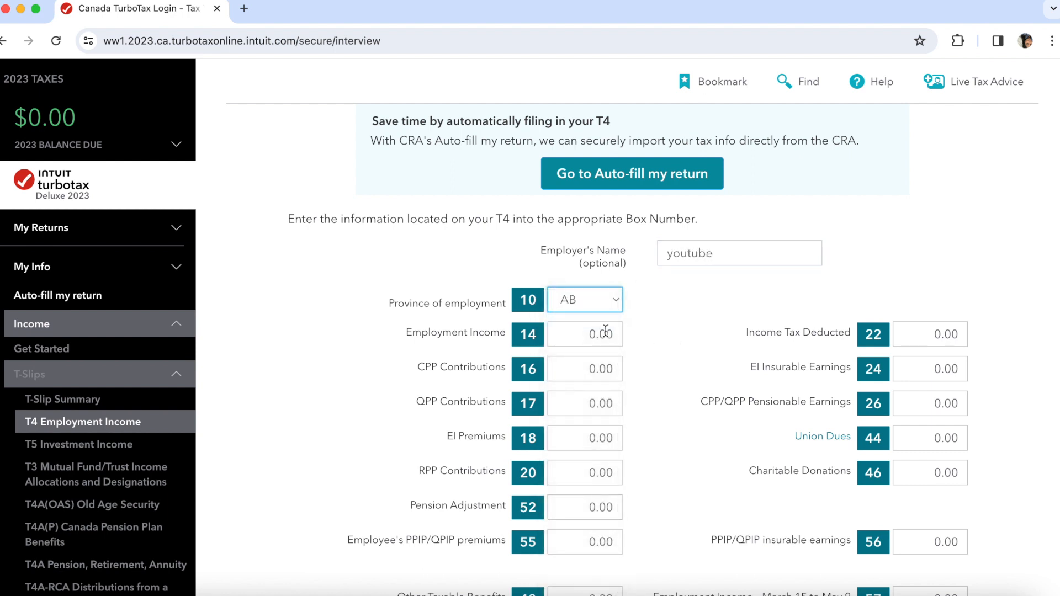
click(594, 344)
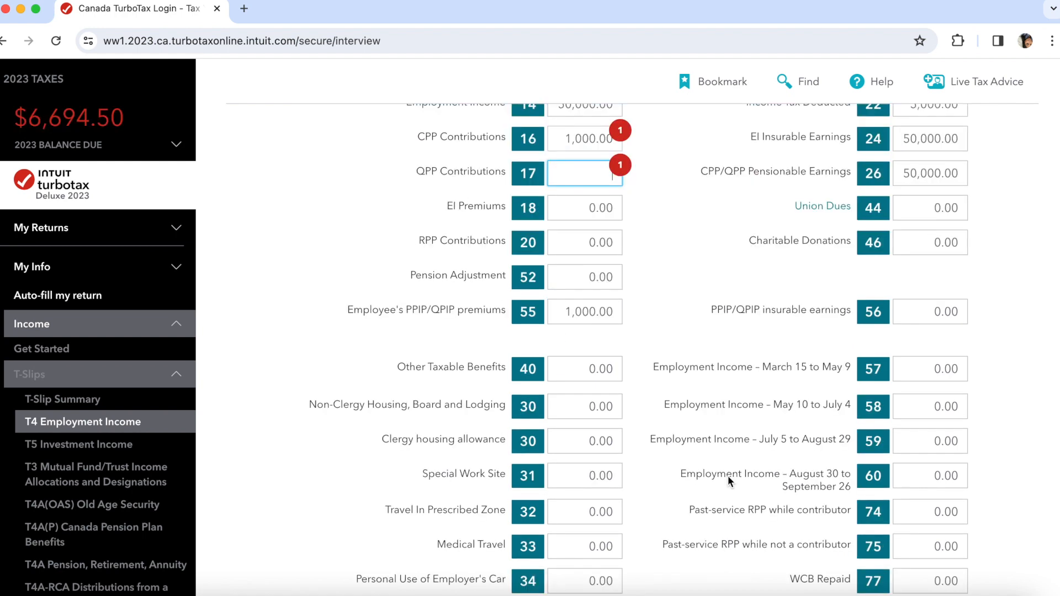
scroll(937, 404, down, 4)
scroll(937, 405, up, 6)
click(937, 389)
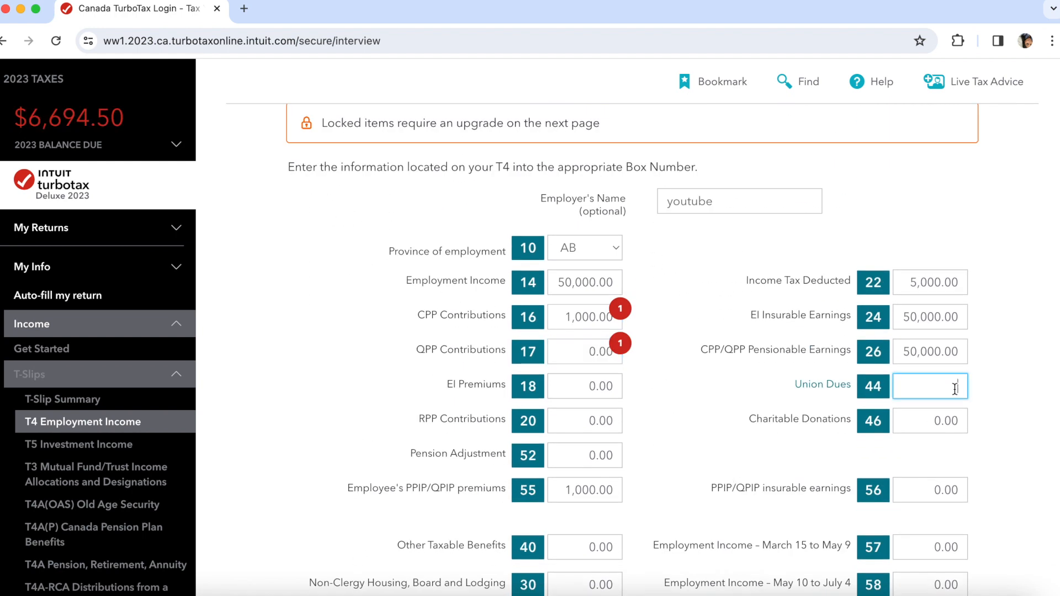
text(5400)
click(1026, 421)
- Save the $50,000 T4 slip, finish T4 slips, and move past the income summary
scroll(989, 488, down, 6)
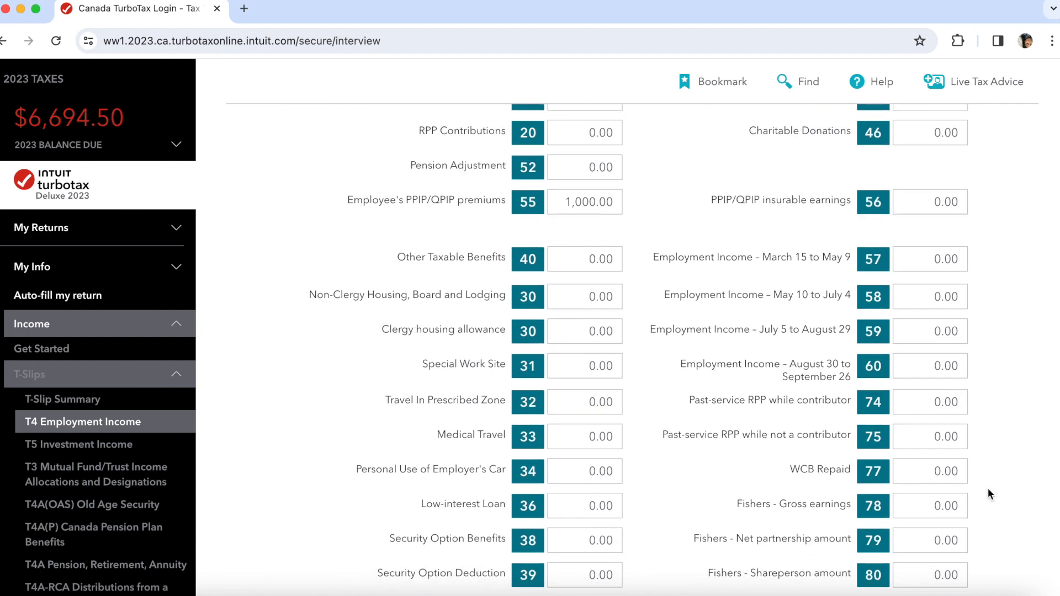
scroll(989, 489, down, 12)
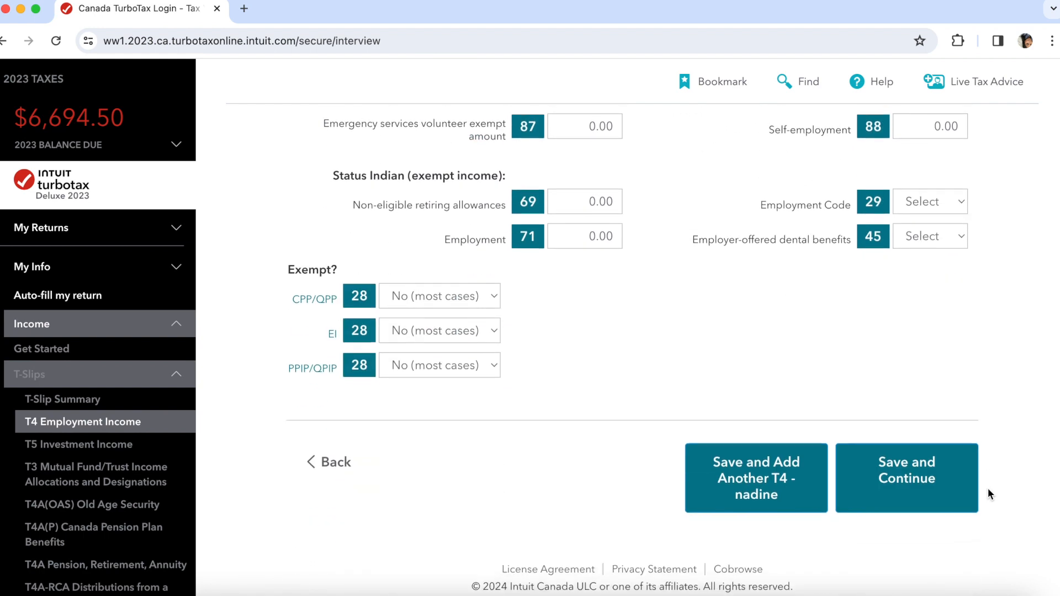
click(924, 487)
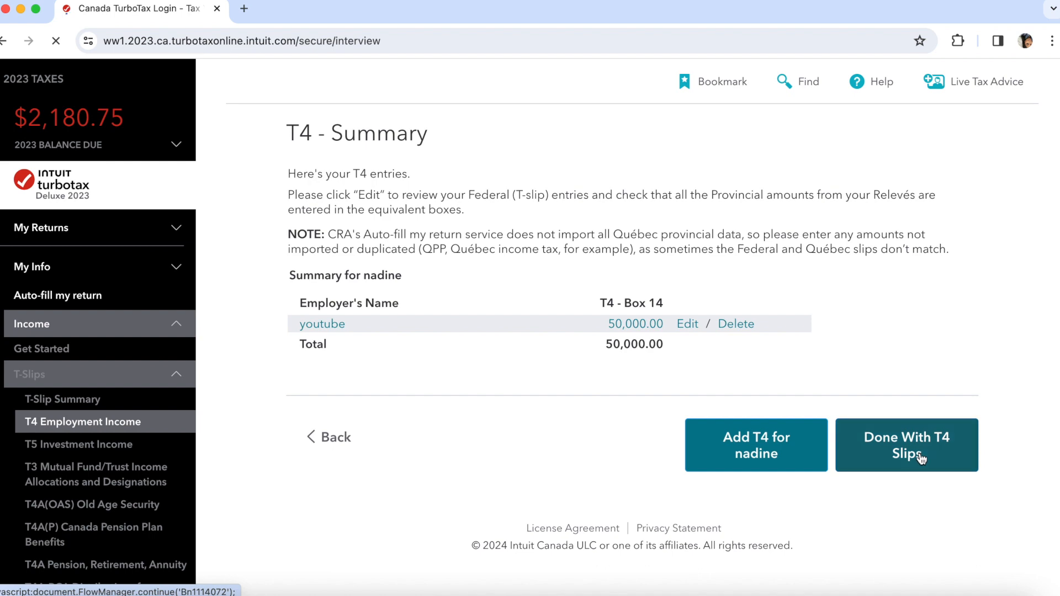
click(920, 456)
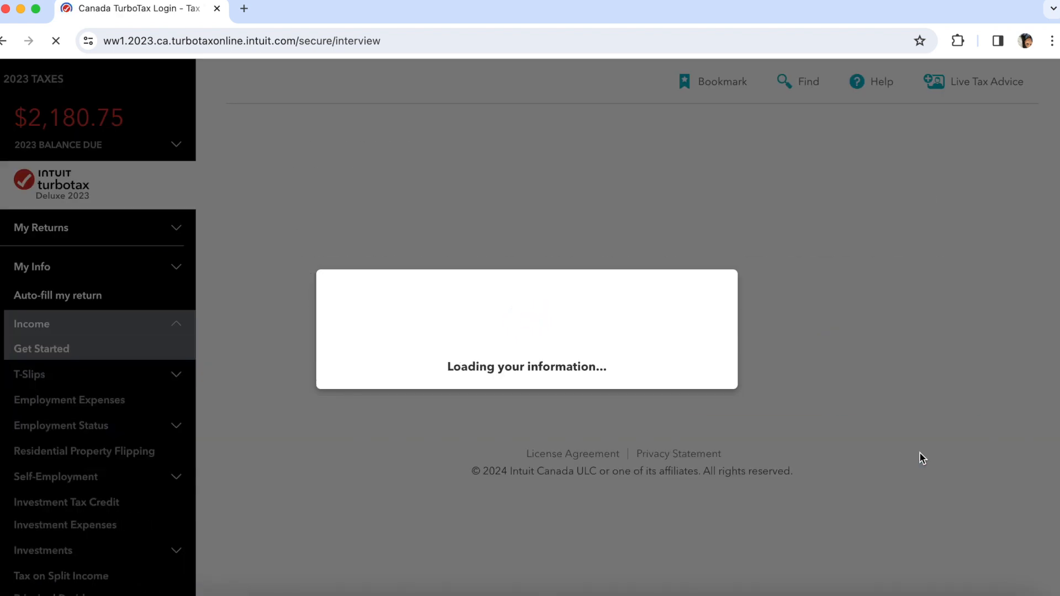
scroll(722, 387, down, 10)
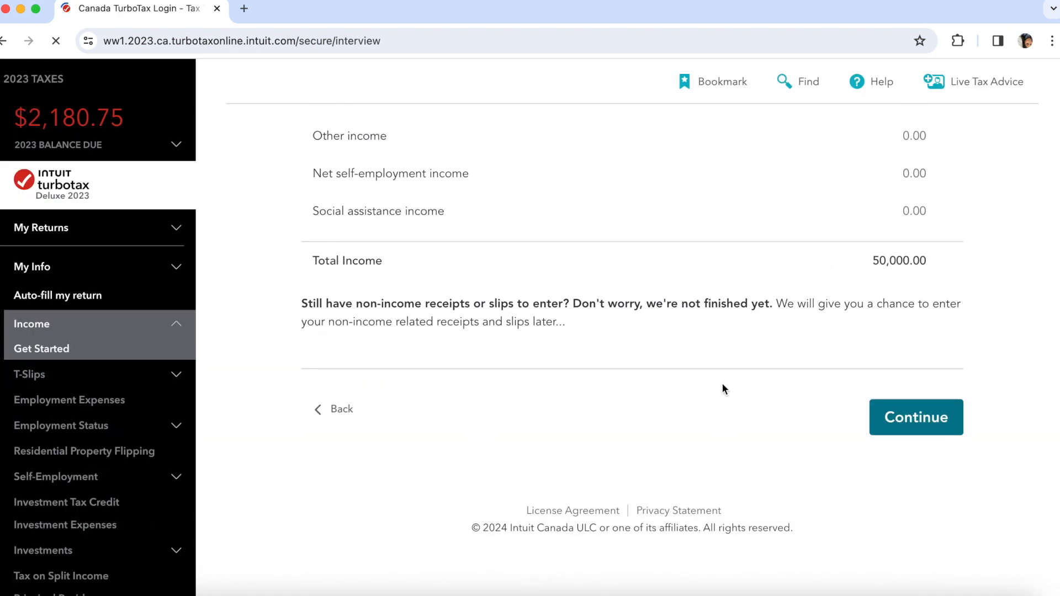
click(910, 437)
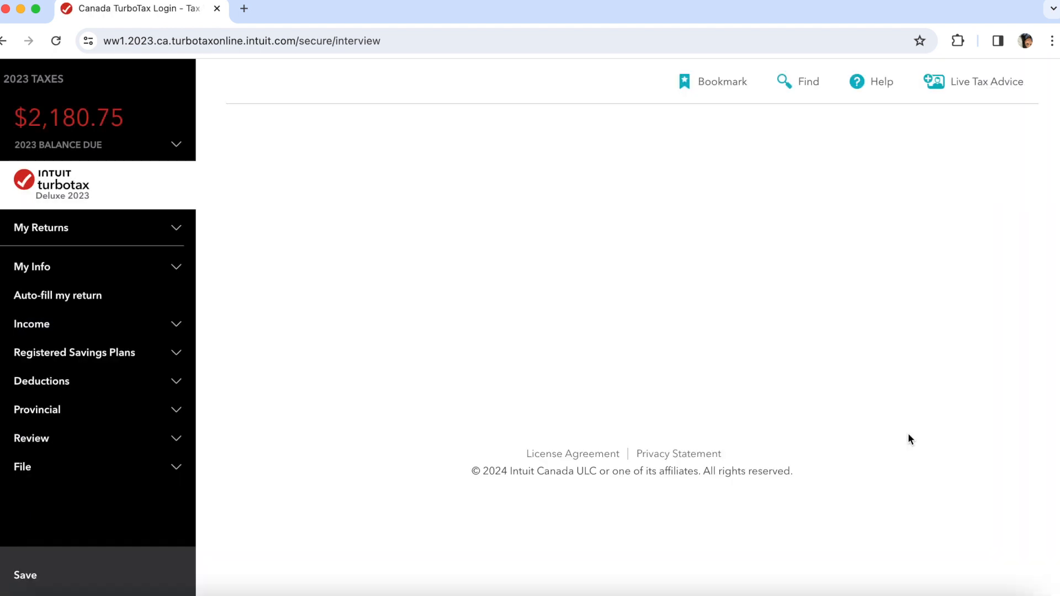
- Decline the expert-help upgrade and stay on the Deluxe plan
scroll(802, 507, down, 3)
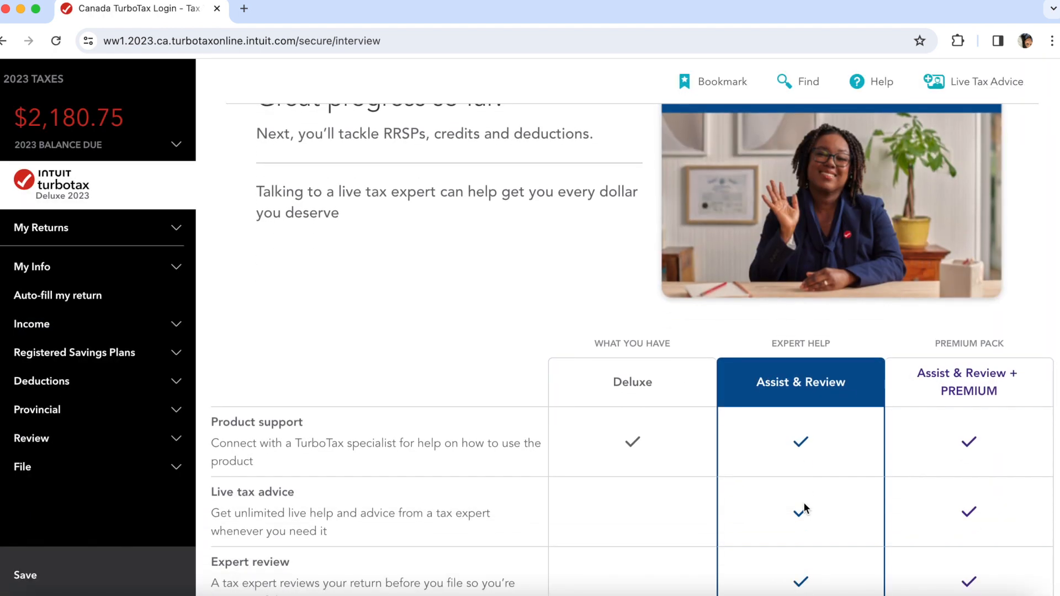
scroll(805, 508, down, 3)
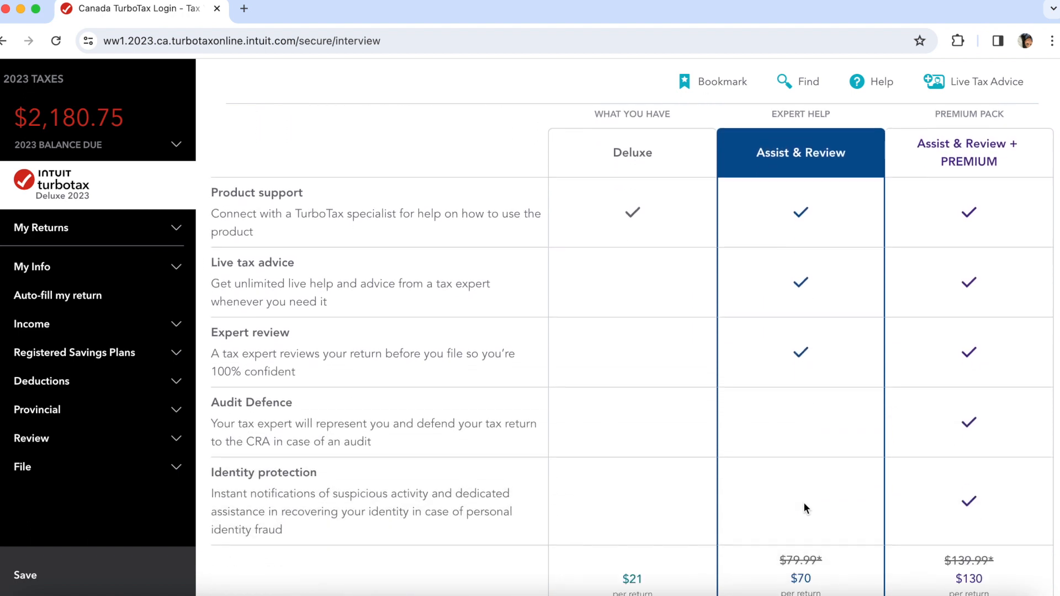
scroll(804, 503, down, 1)
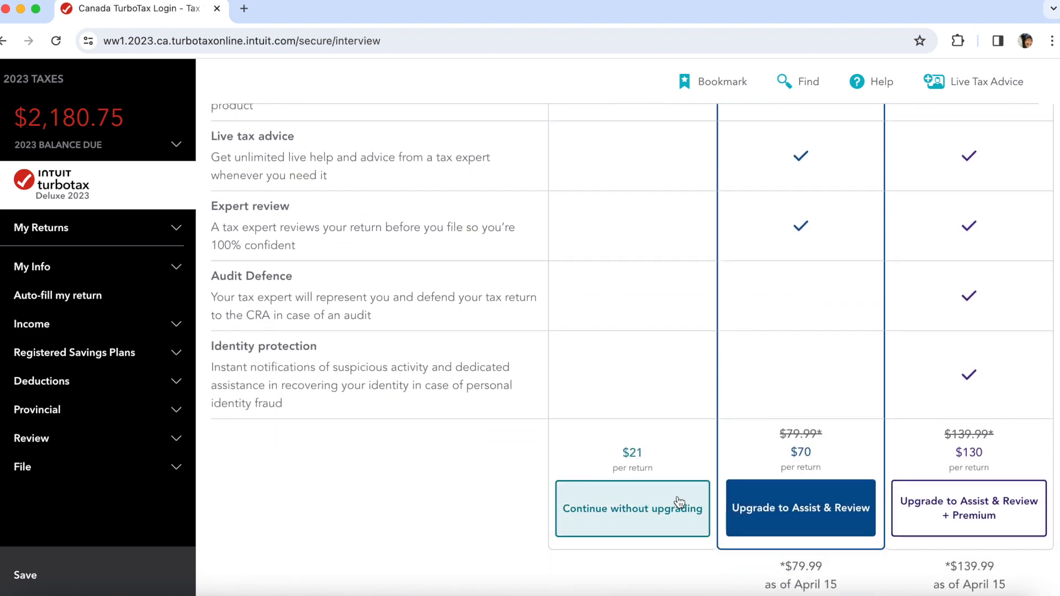
click(665, 529)
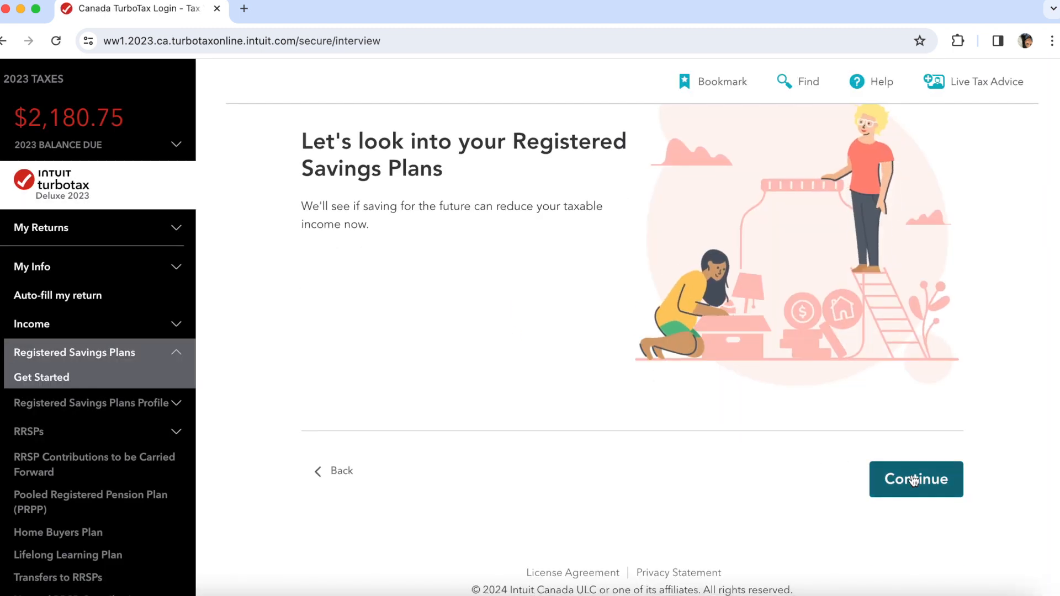
- Answer No to changing the 20,000.00 RRSP/PRPP deduction limit and continue
click(914, 481)
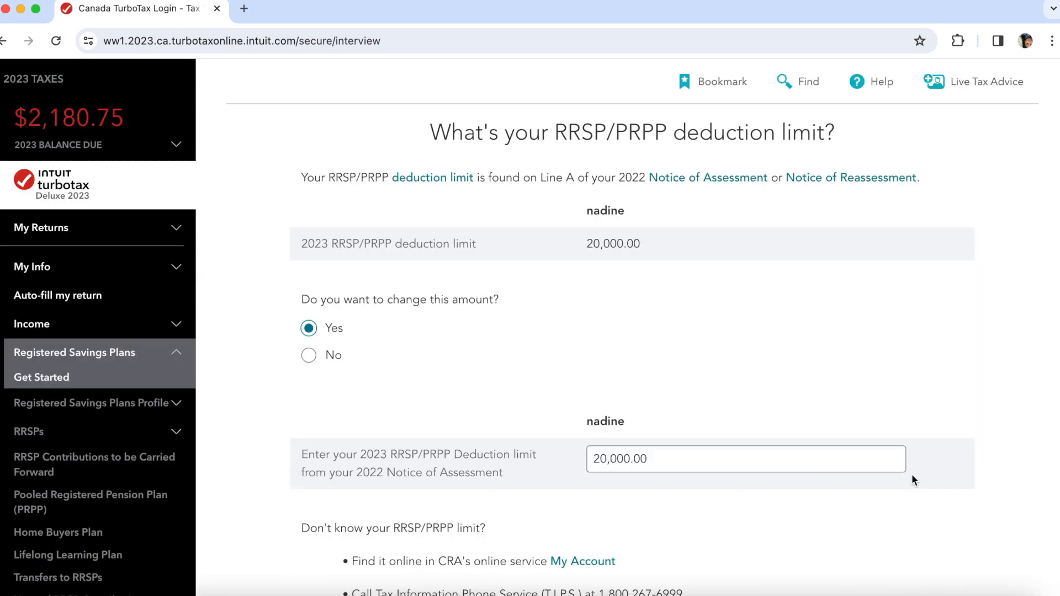
click(331, 360)
scroll(432, 387, down, 5)
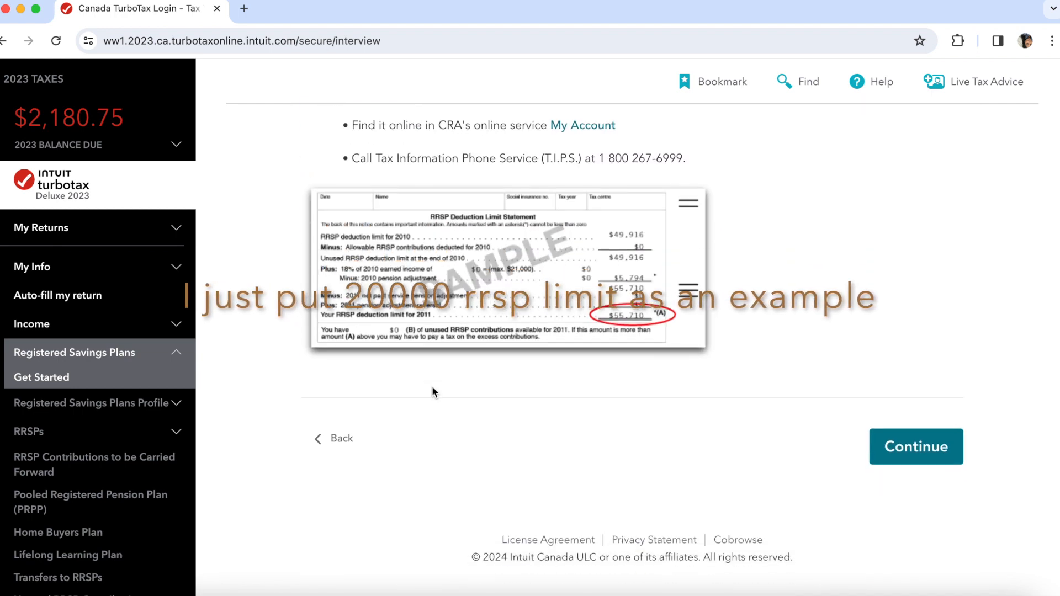
click(928, 450)
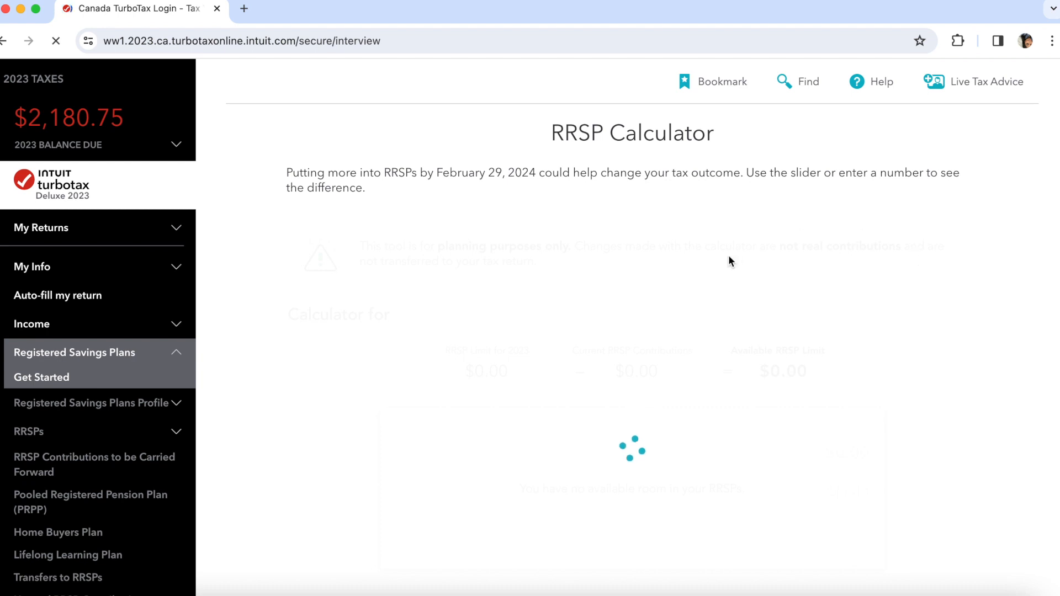
- Test trial RRSP contributions of $8,900, $3,500, $4,900 and about $5,000, then continue without RRSP/PRPP
scroll(655, 436, down, 2)
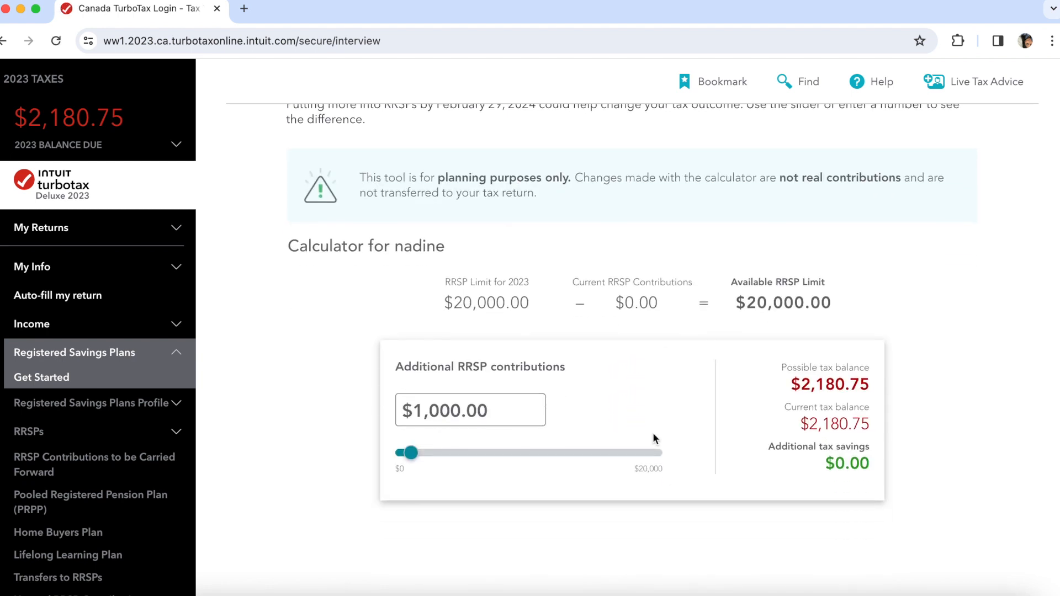
click(512, 452)
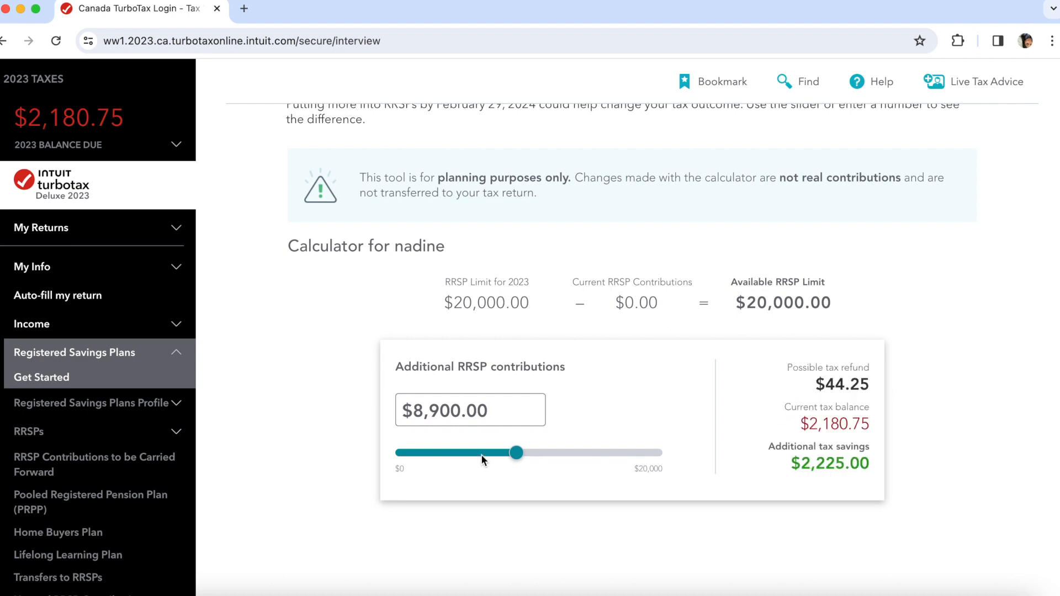
drag(437, 453, 442, 454)
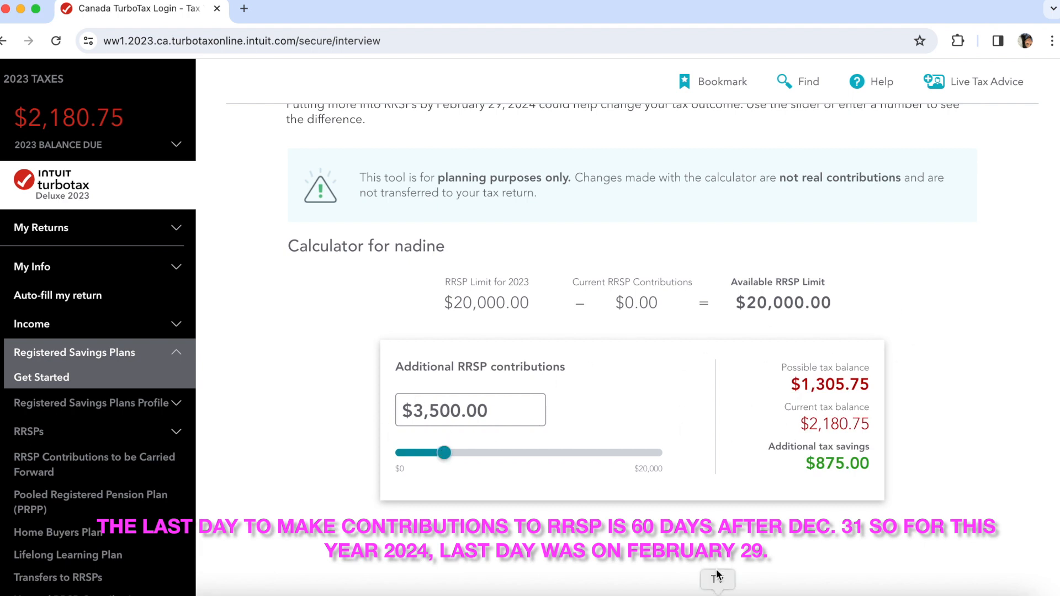
scroll(778, 502, down, 3)
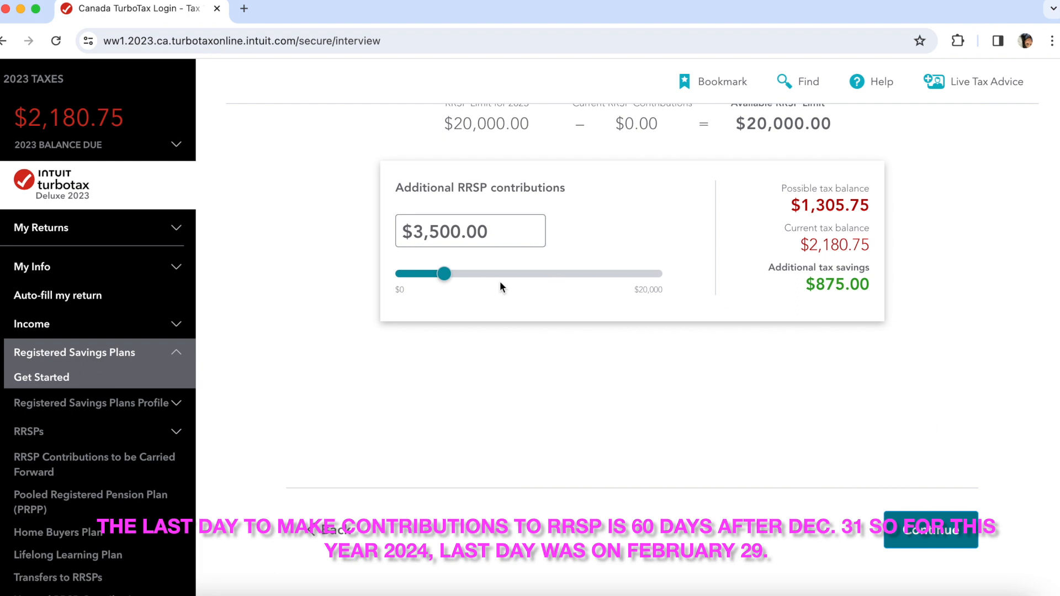
click(460, 274)
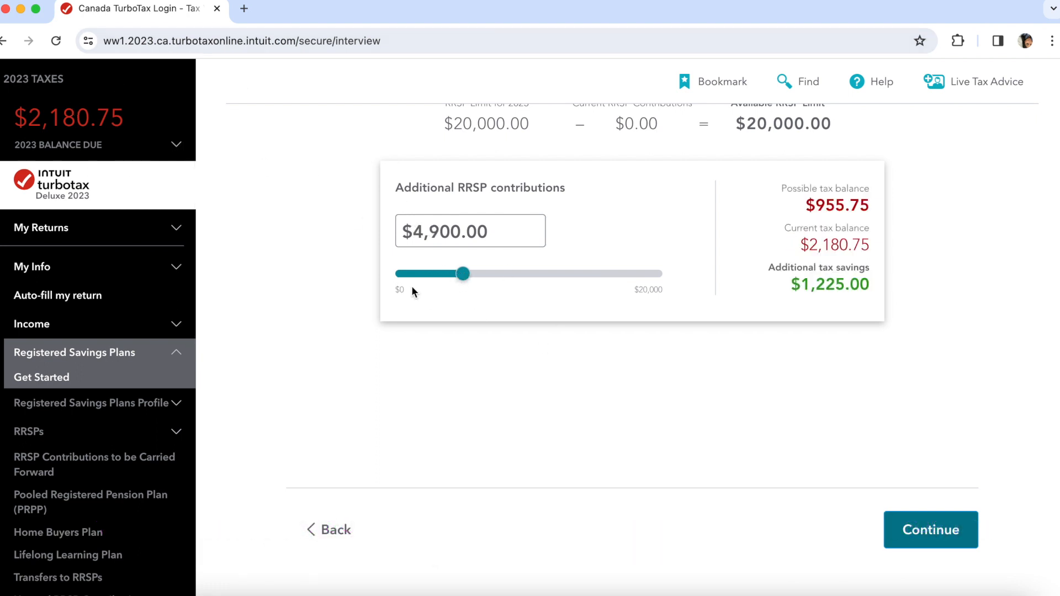
drag(462, 274, 462, 274)
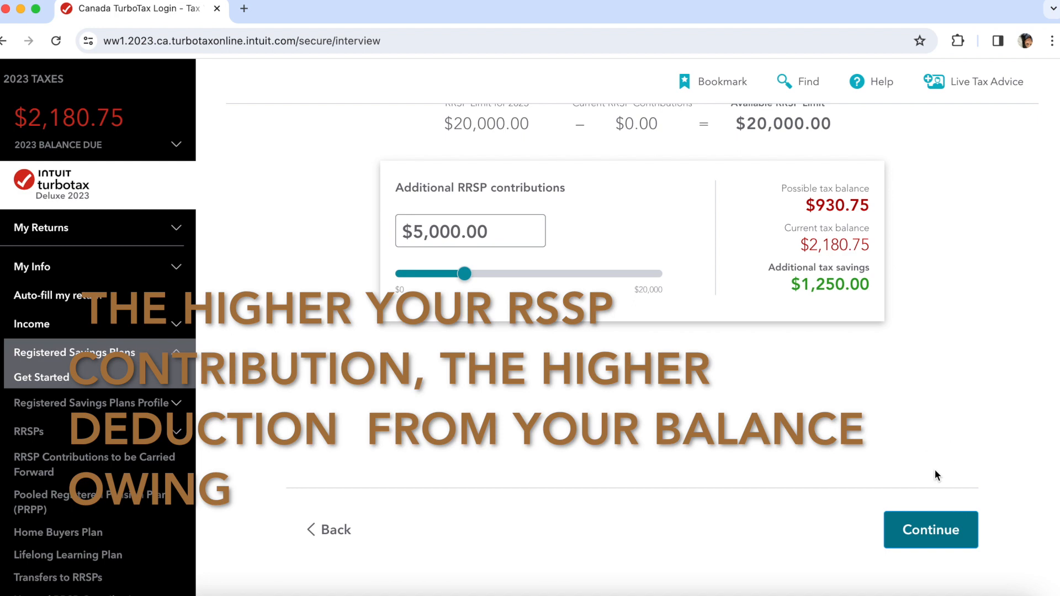
click(922, 525)
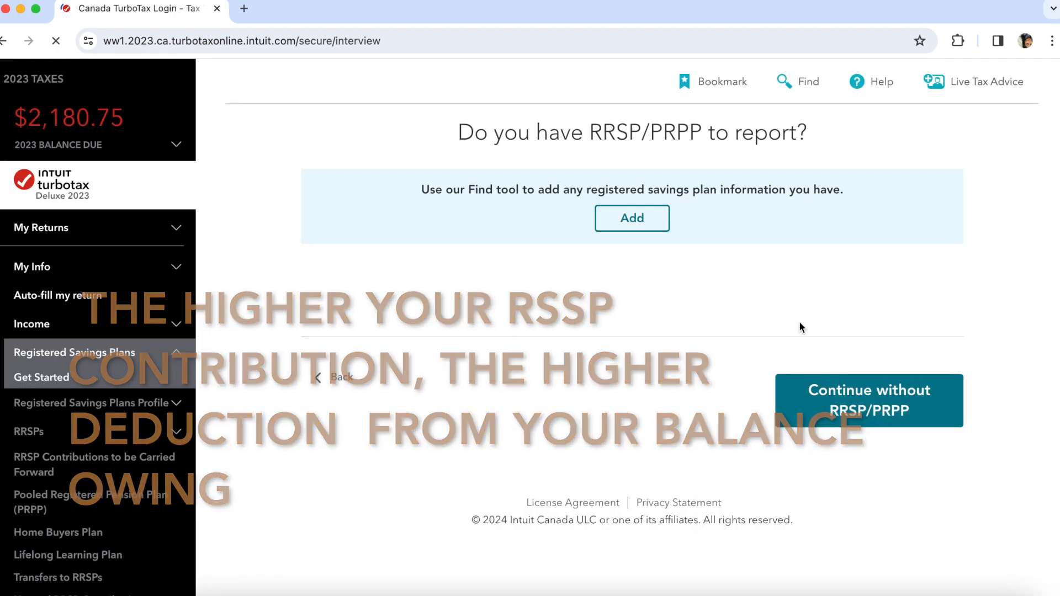
click(880, 402)
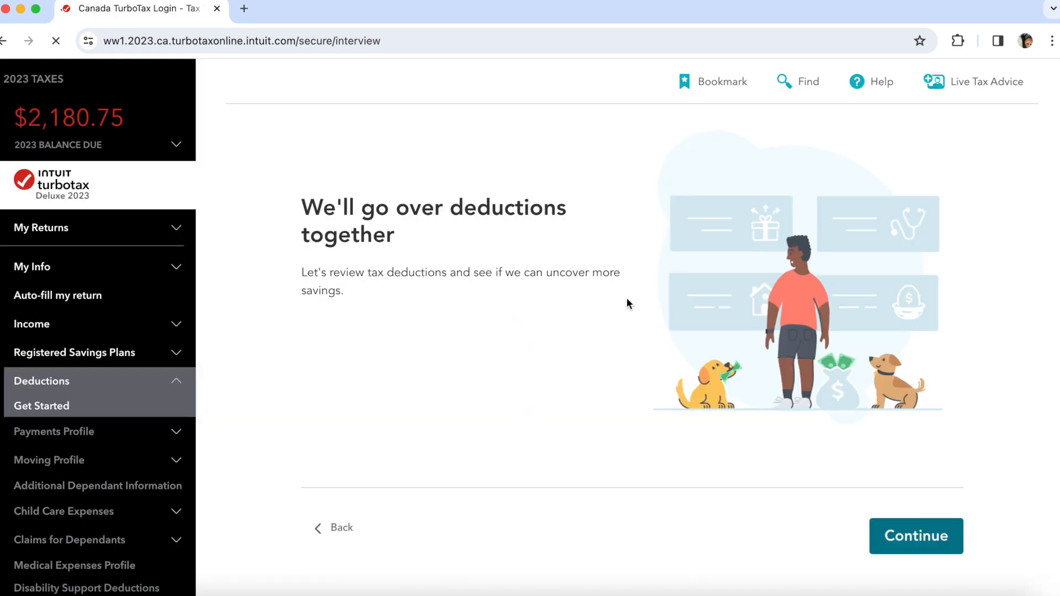
- Pass the Deductions intro and begin a new medical expense entry
click(944, 540)
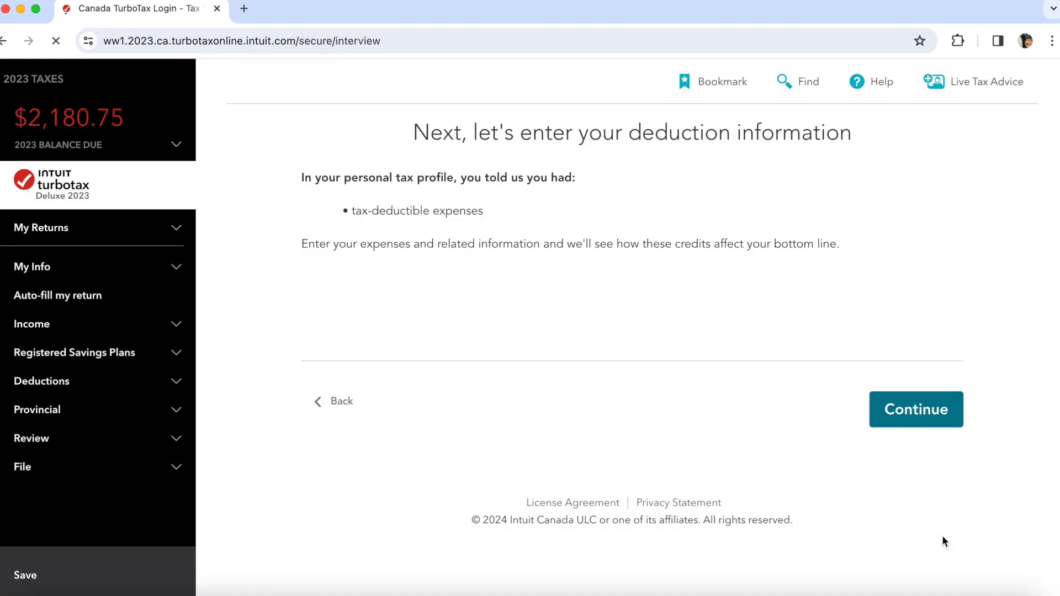
click(921, 415)
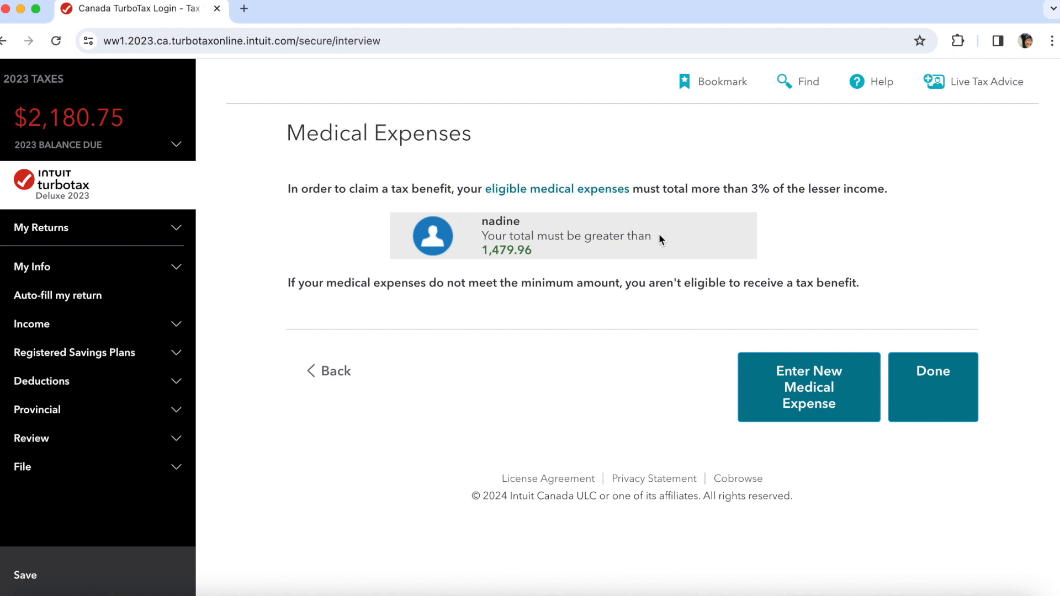
click(741, 368)
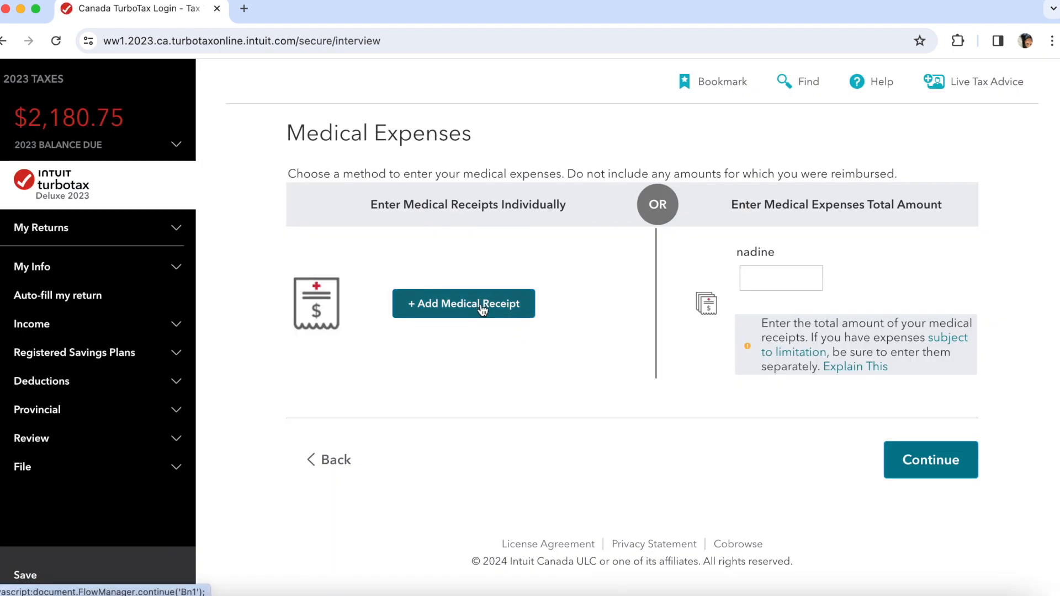
- Record Receipt #1: Prescriptions, 300.00 paid to Lens crafters
click(483, 310)
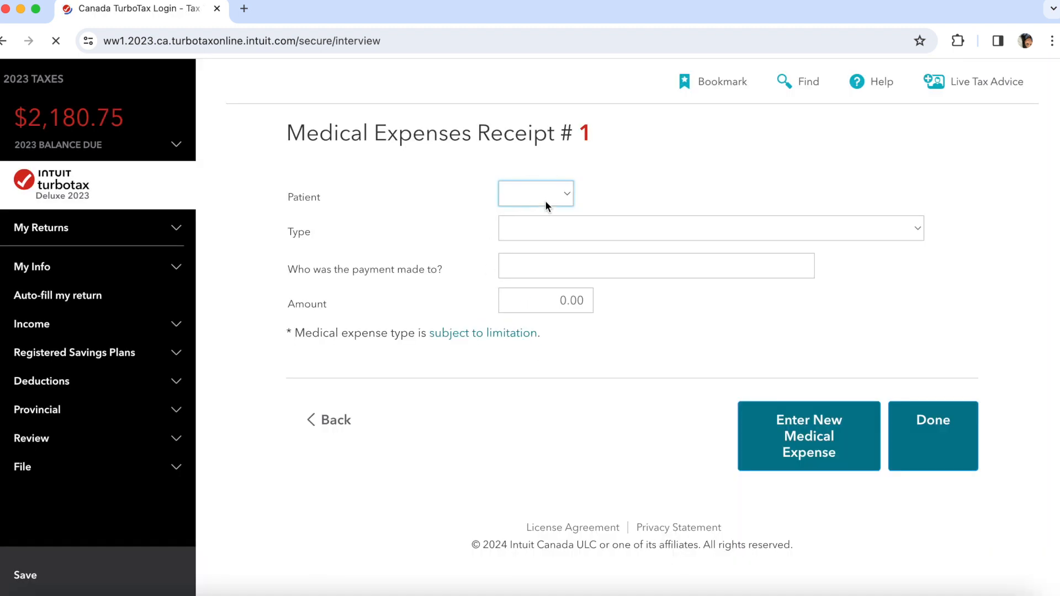
click(562, 197)
click(557, 214)
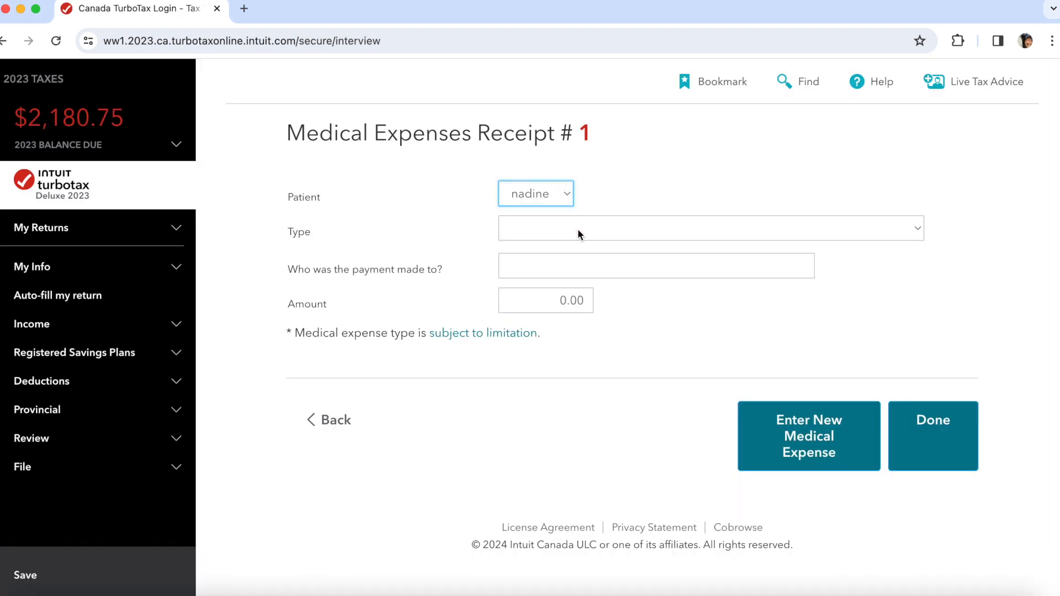
click(578, 230)
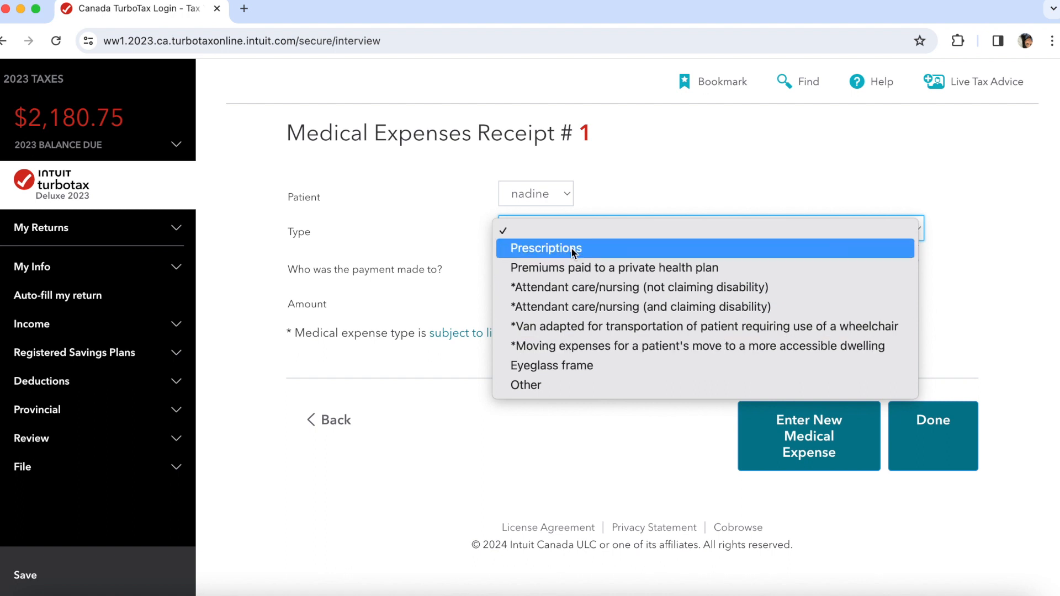
click(571, 248)
click(595, 278)
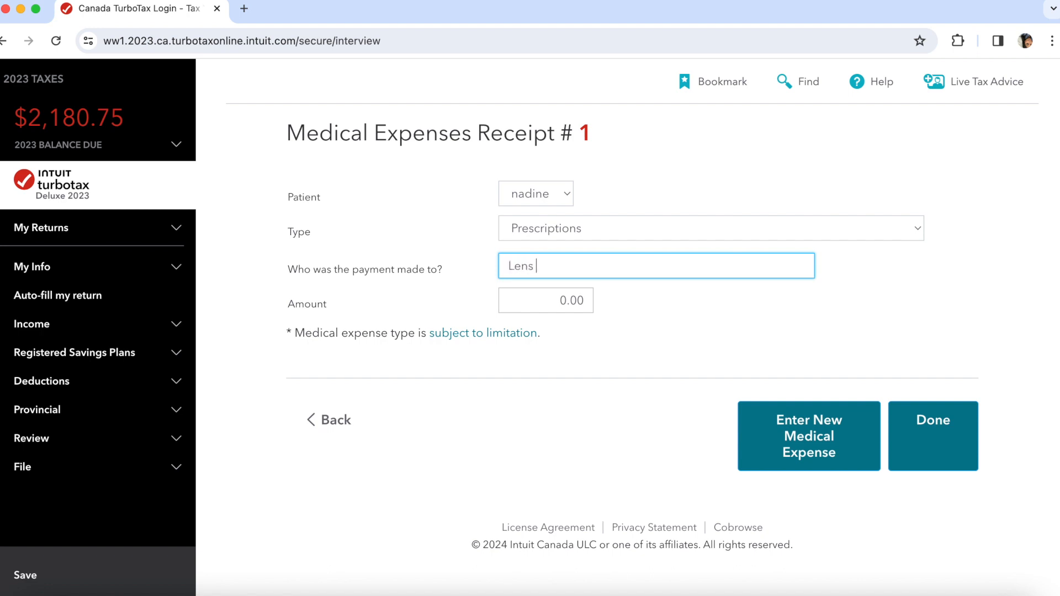
text(Lens crafters)
click(580, 295)
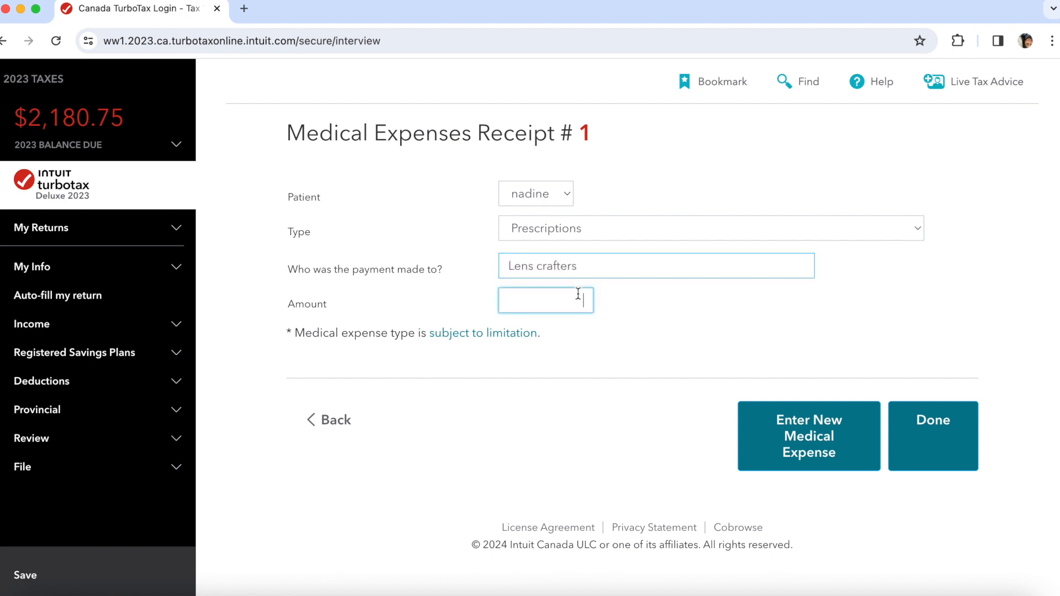
click(720, 303)
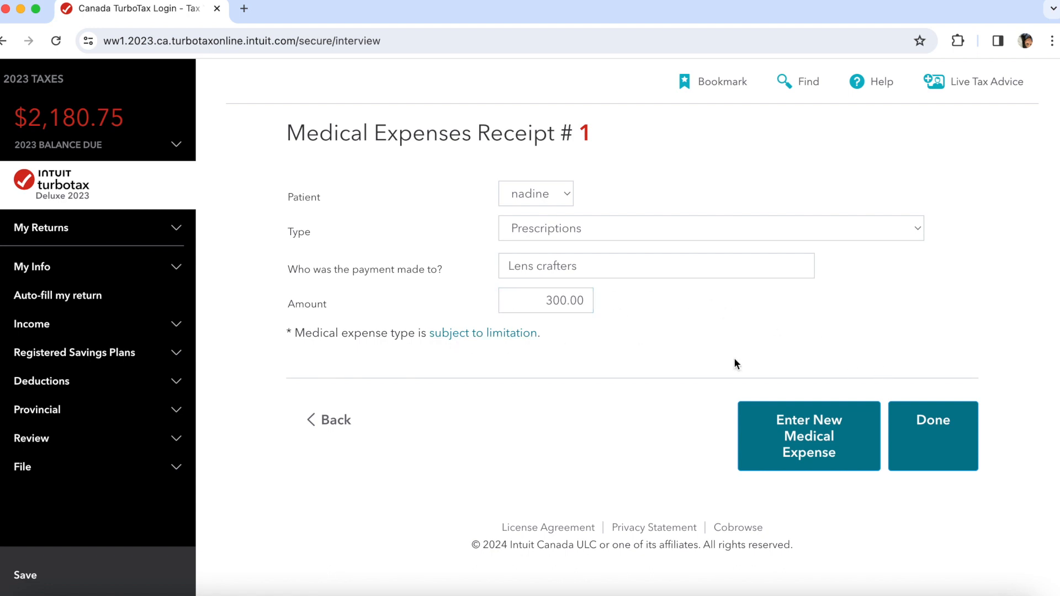
click(810, 437)
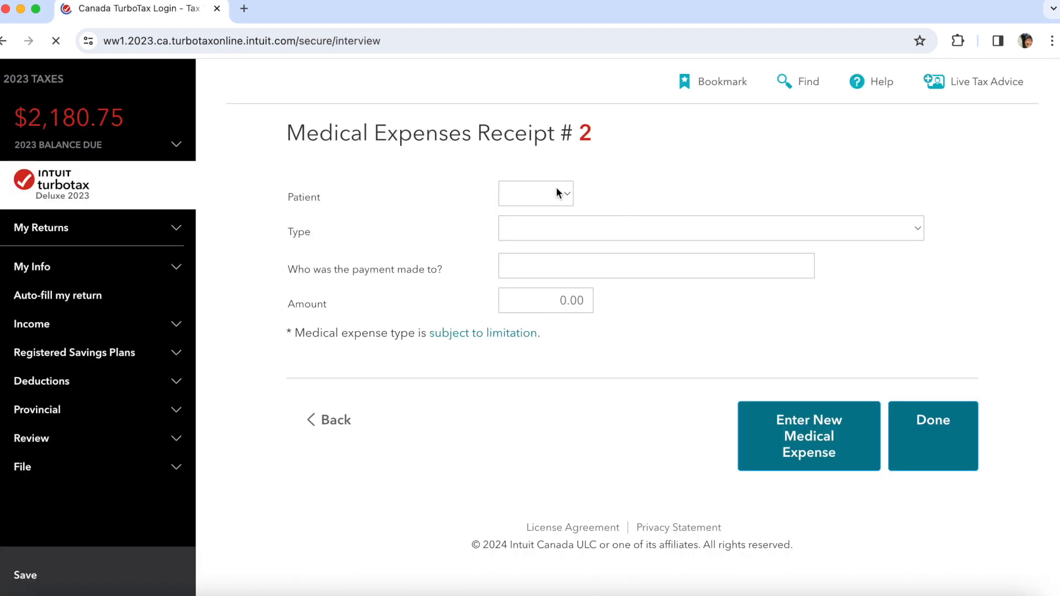
- Record Receipt #2: Other, 500.00 paid to Family dental
click(556, 192)
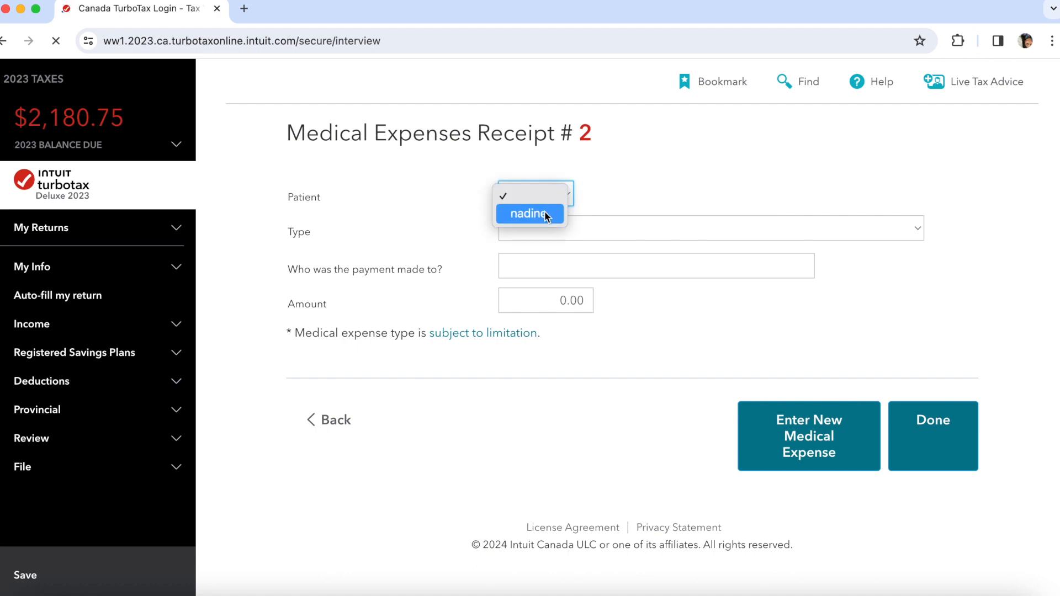
click(546, 213)
click(566, 230)
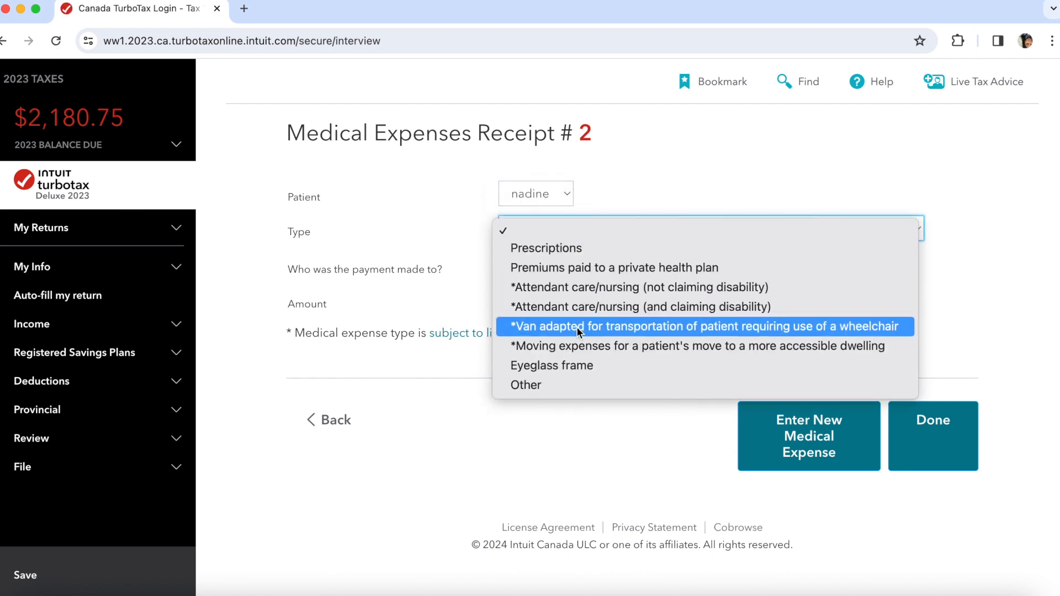
click(568, 387)
click(615, 274)
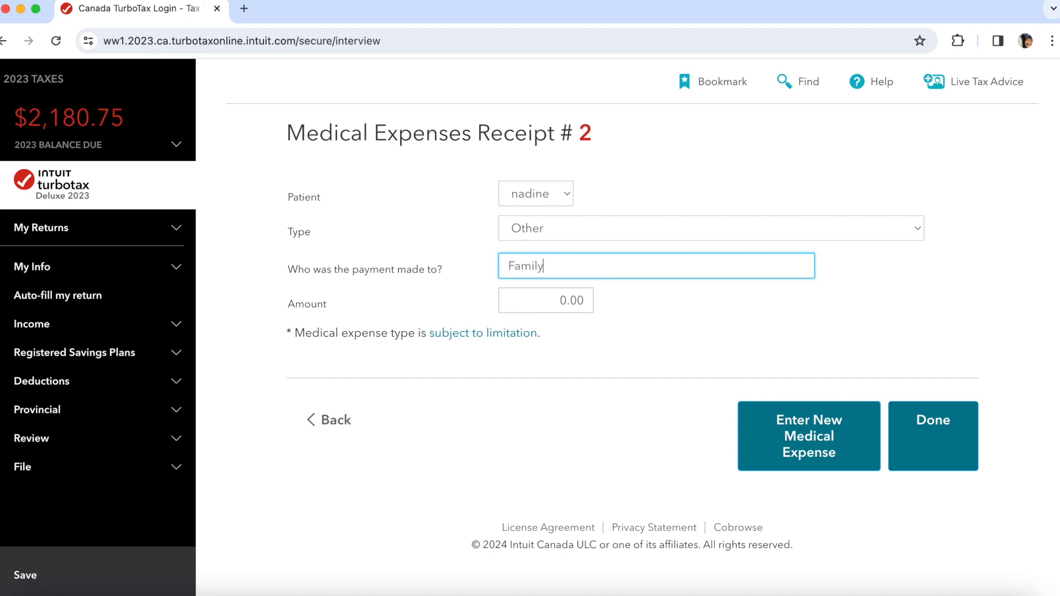
click(589, 299)
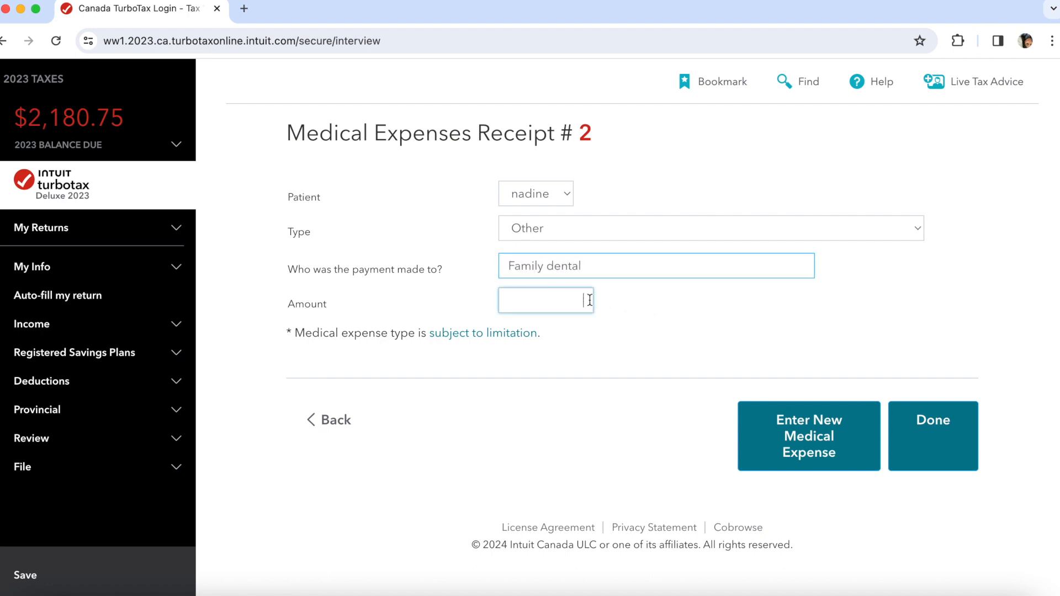
text(500)
click(940, 433)
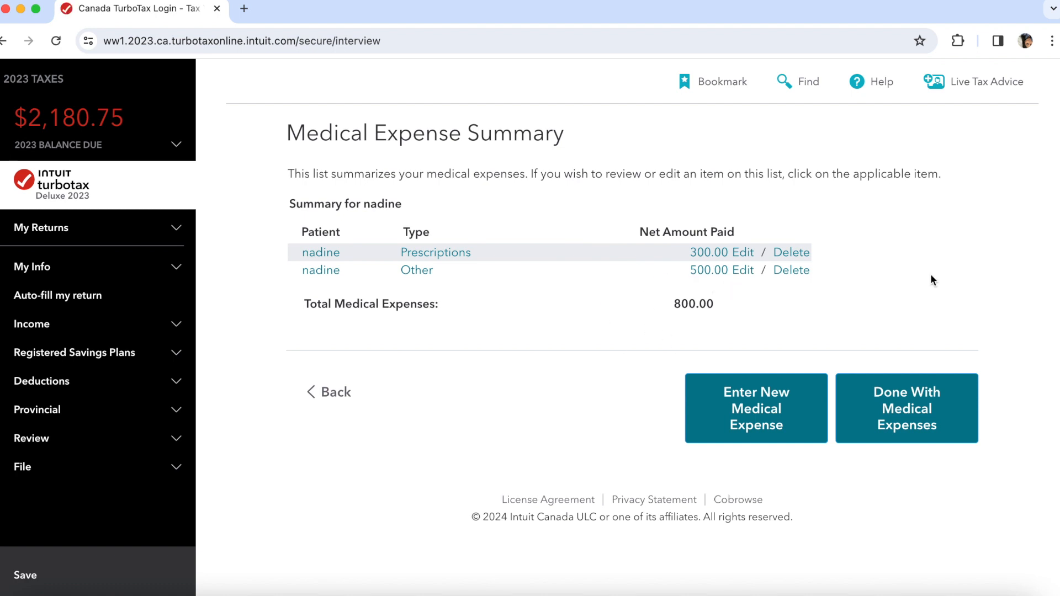
- Claim medical expenses for 01/01/2023 to 31/12/2023 and review the deductions summary
click(923, 407)
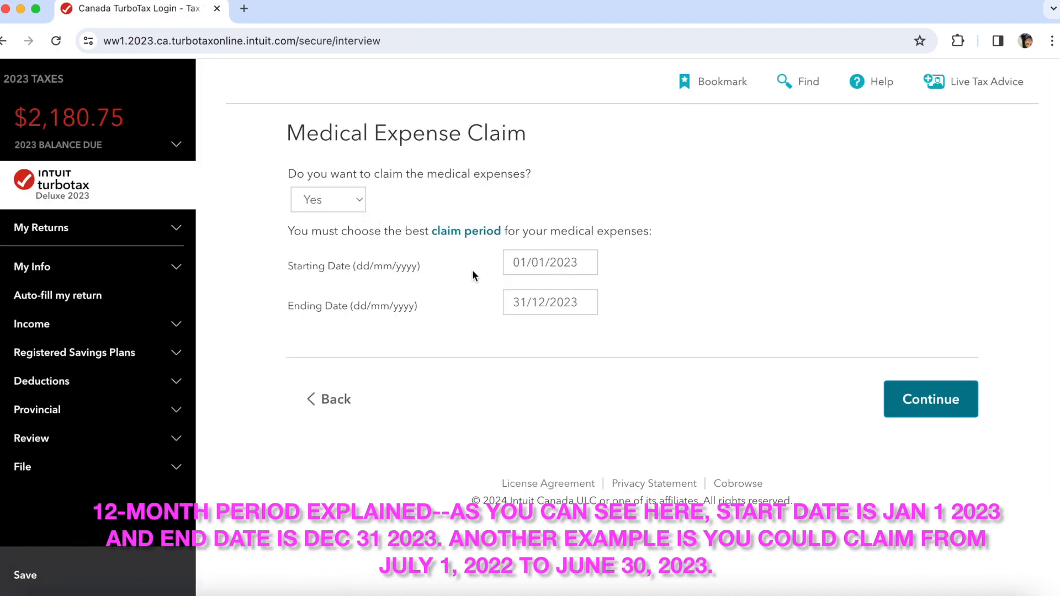
click(362, 210)
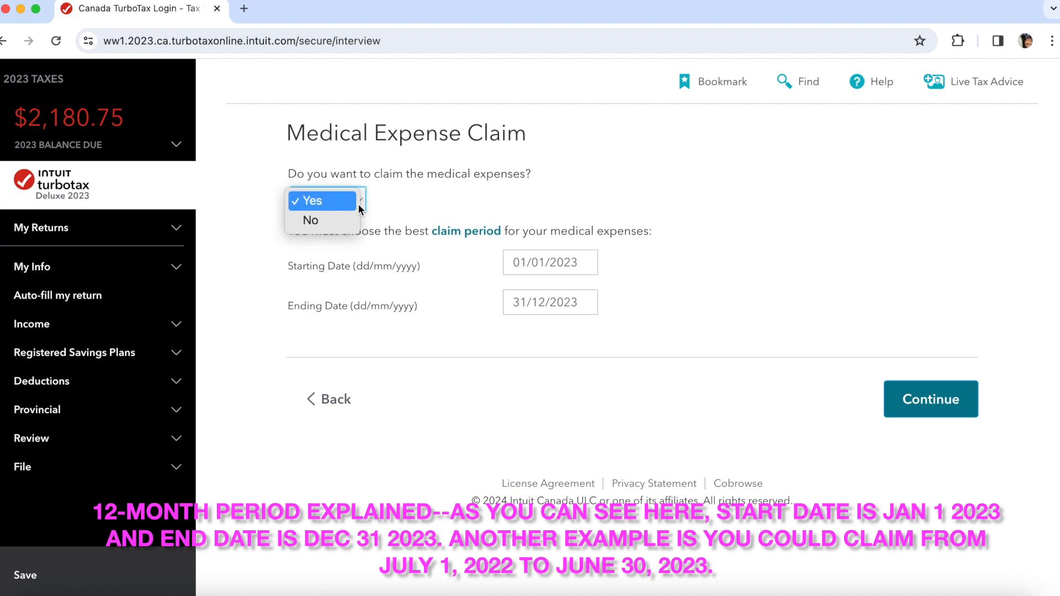
click(359, 204)
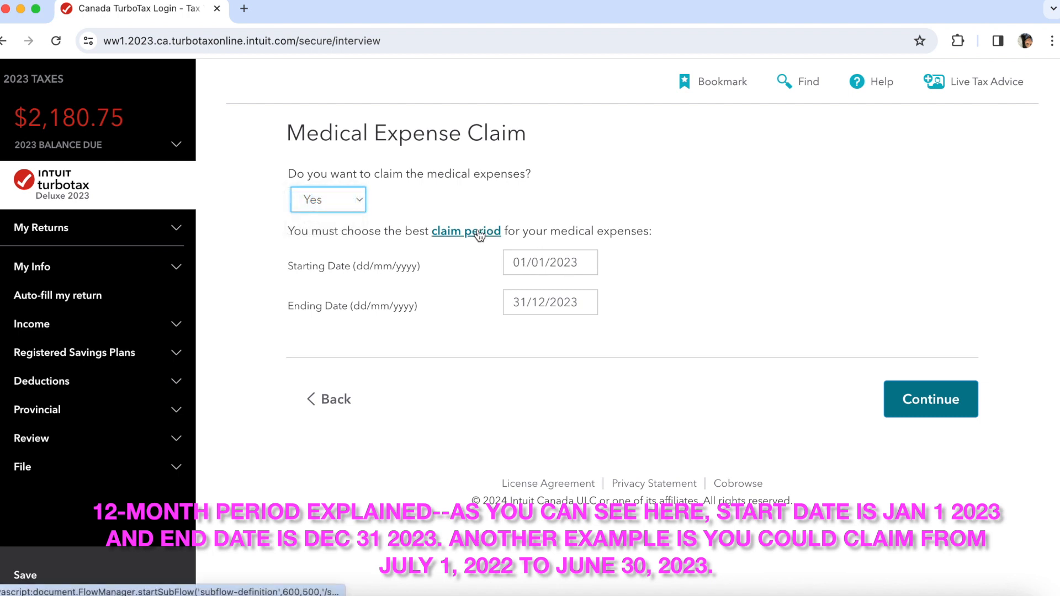
click(554, 264)
click(539, 265)
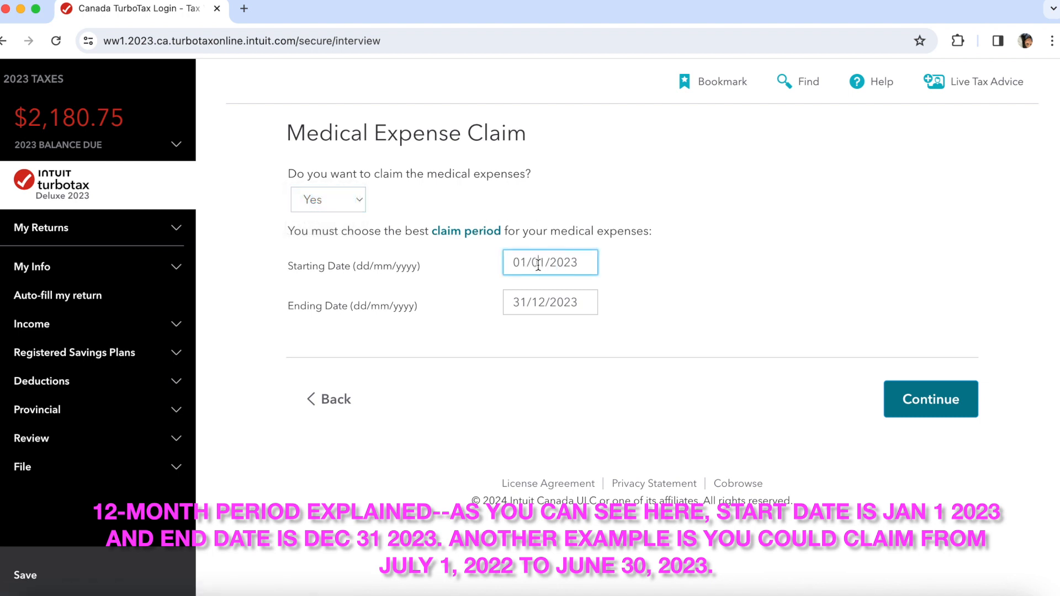
click(601, 302)
click(579, 305)
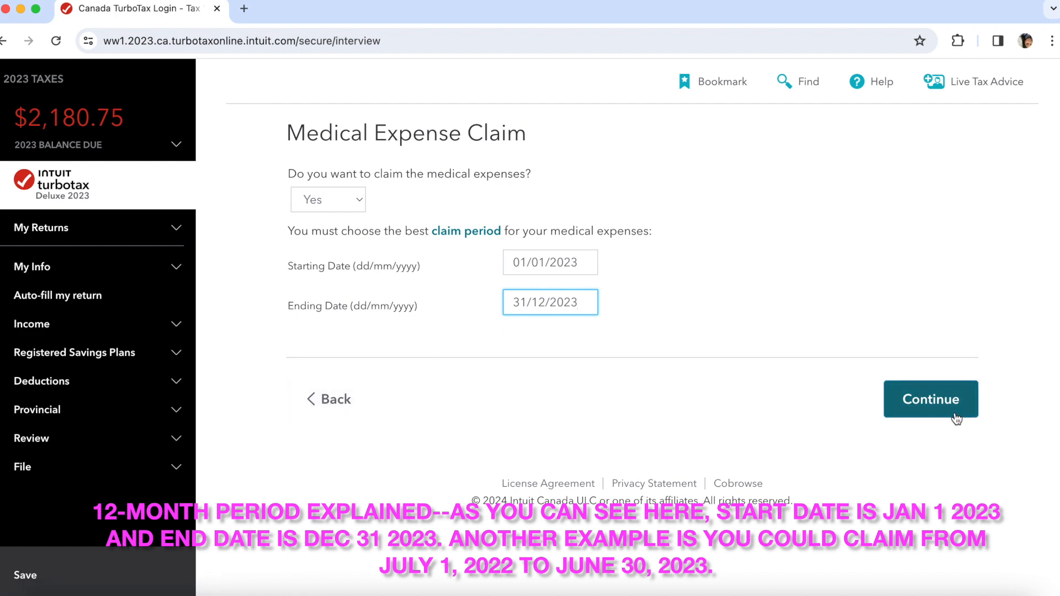
click(946, 398)
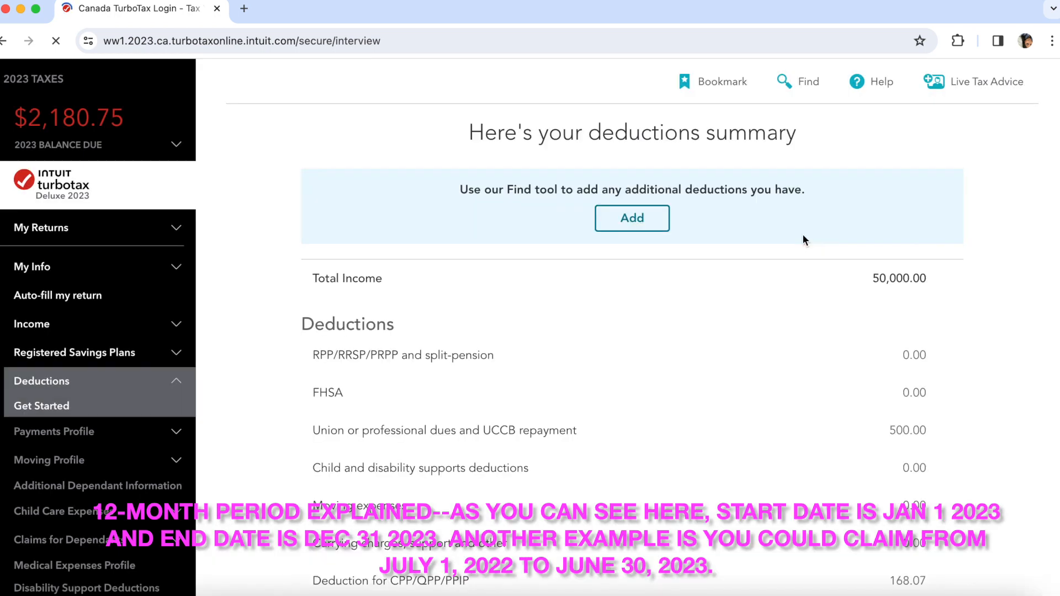
scroll(700, 361, down, 10)
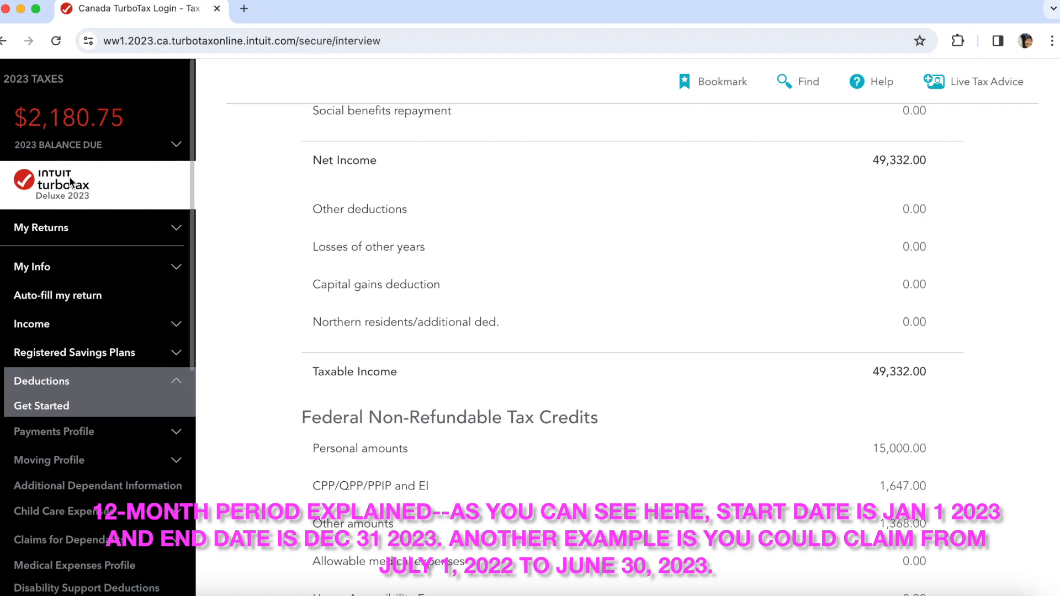
scroll(602, 497, down, 15)
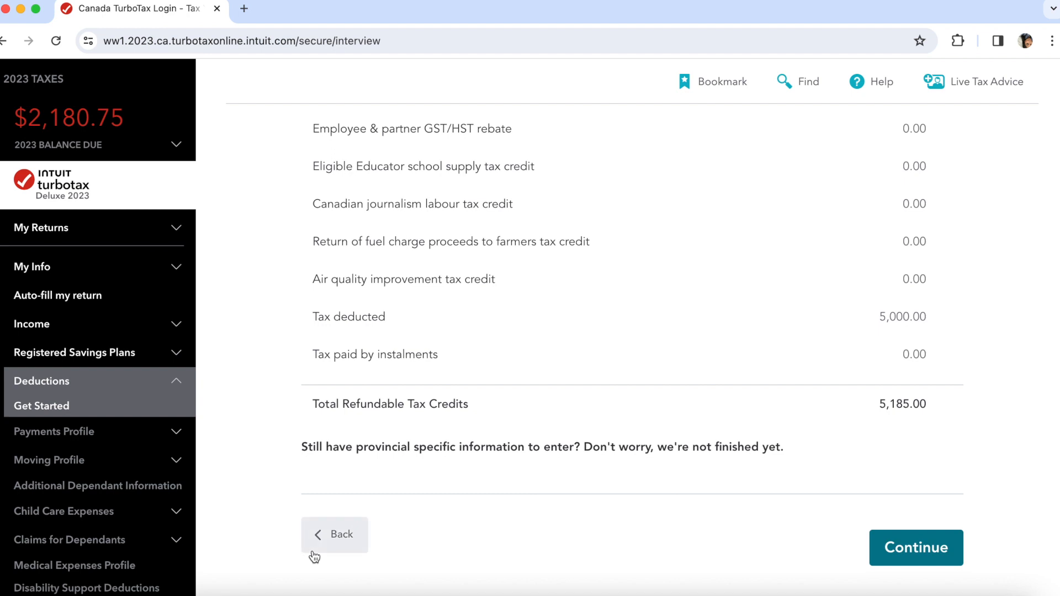
- Return to the medical expense summary and start a new receipt
click(333, 534)
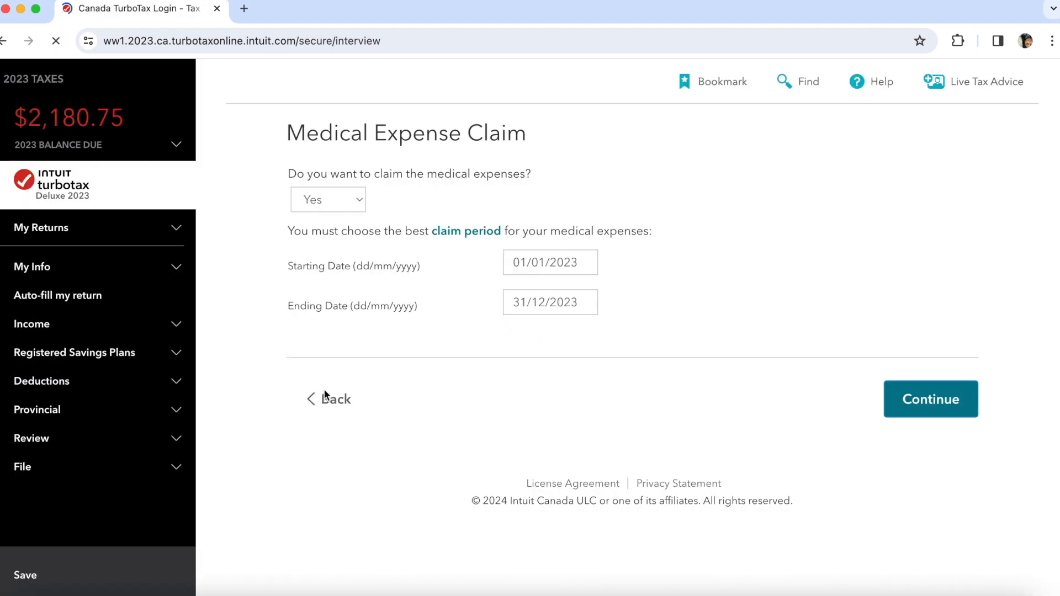
click(333, 402)
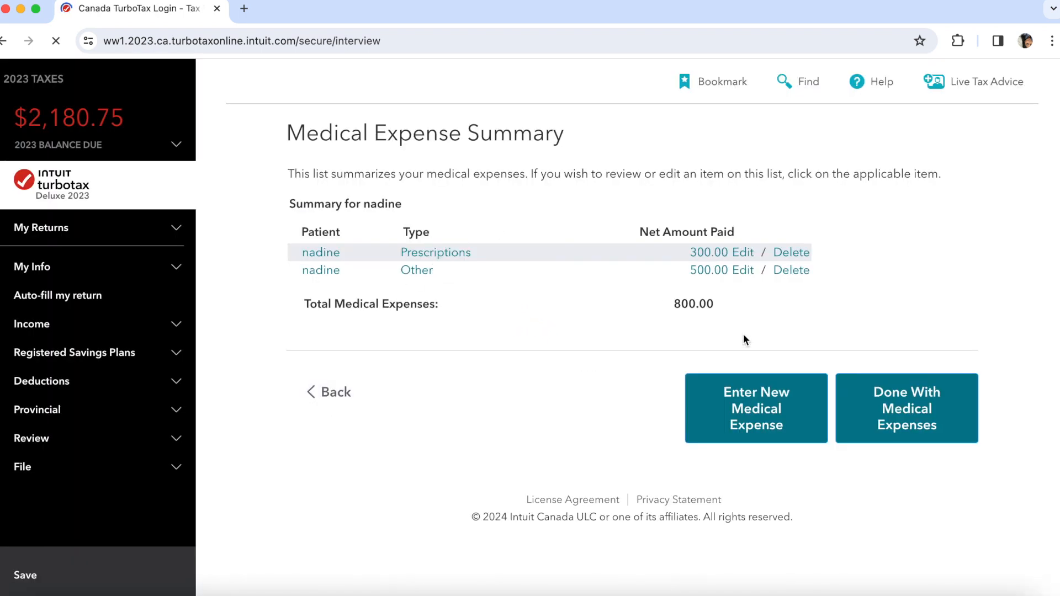
click(751, 415)
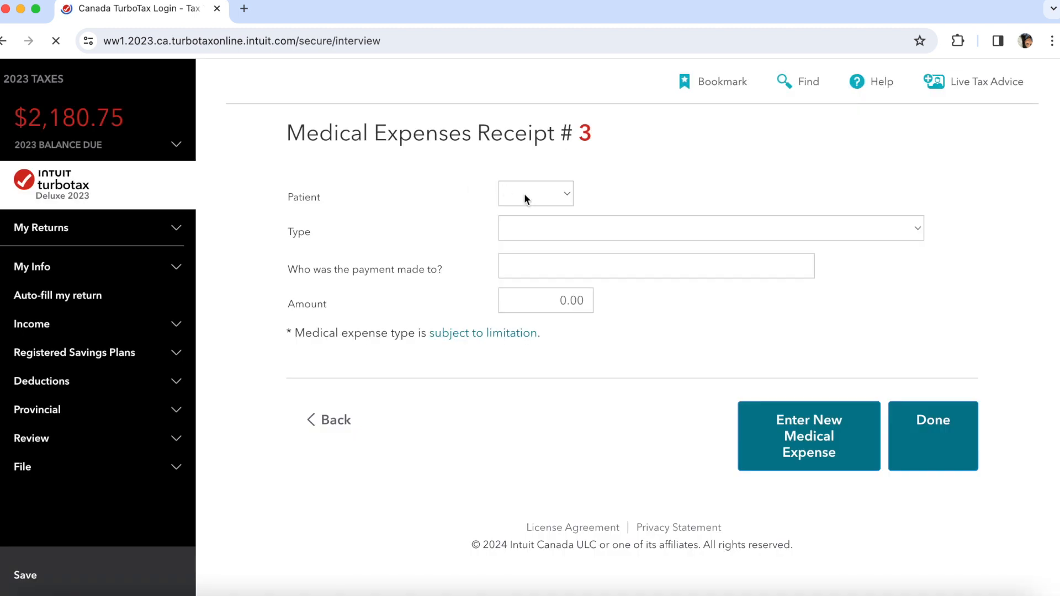
- Record Receipt #3: Other, 3,000.00 to family dental, and finish medical expenses
click(525, 198)
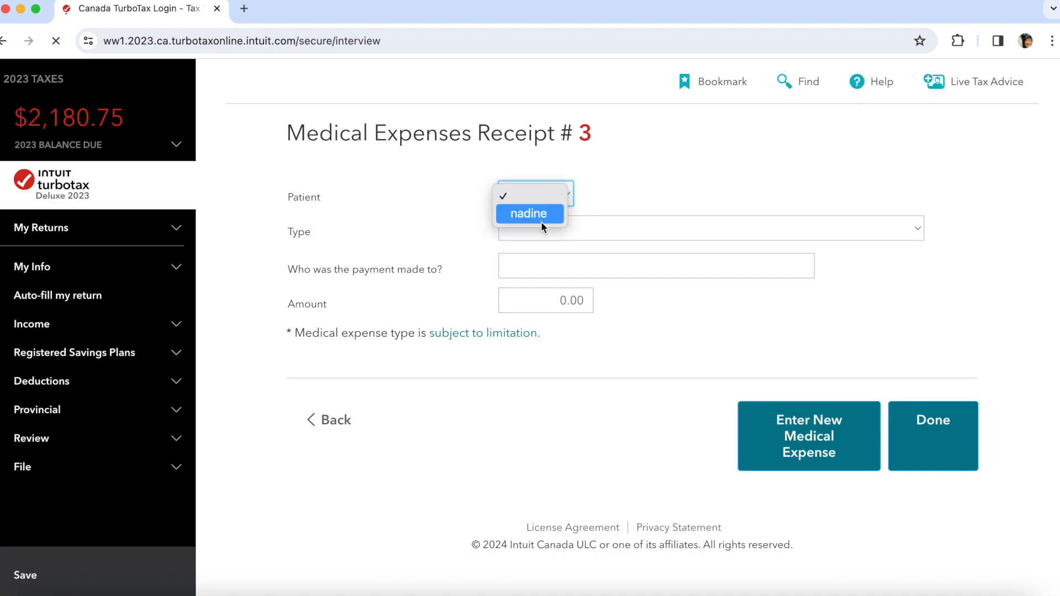
click(591, 235)
click(611, 237)
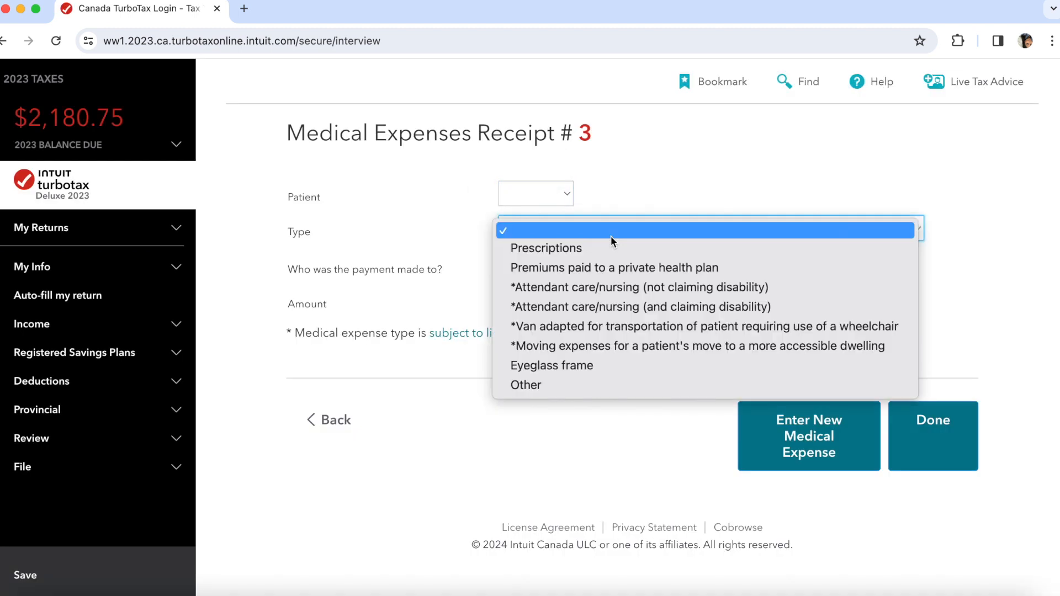
click(544, 387)
click(559, 197)
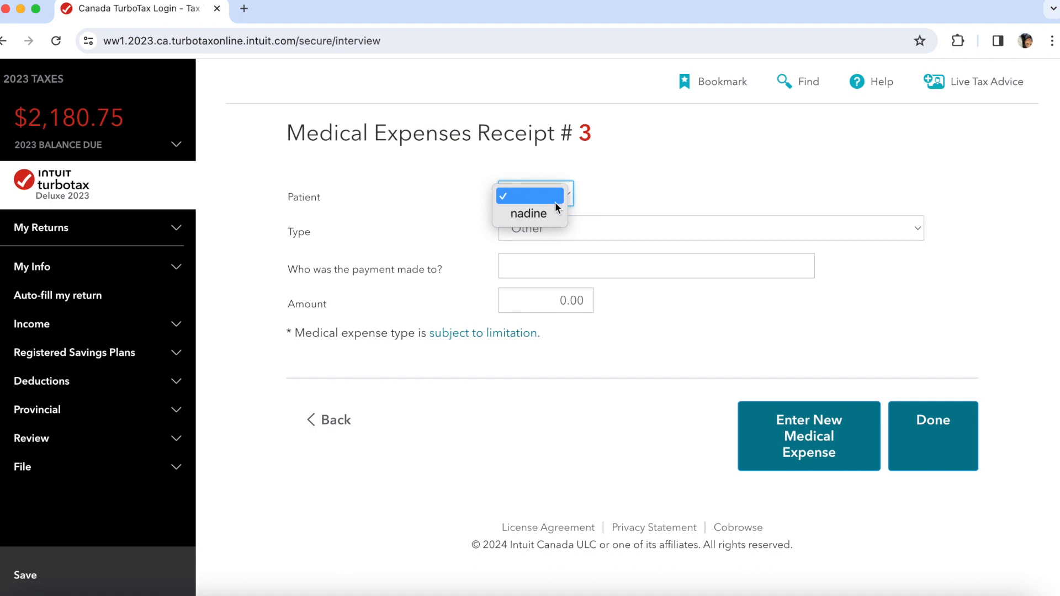
click(545, 217)
click(576, 273)
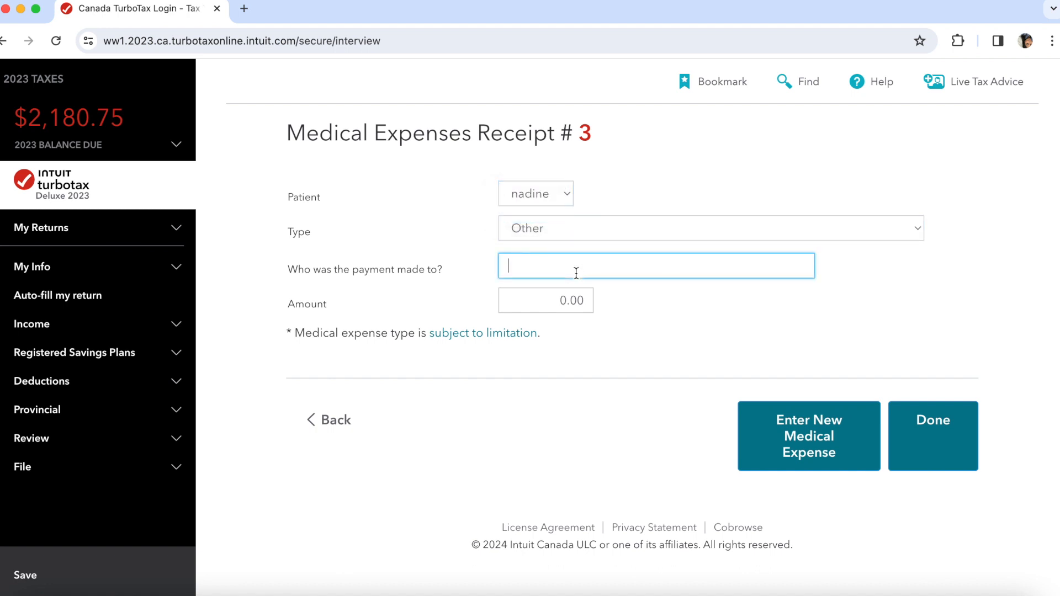
text(family dental)
click(574, 295)
click(734, 336)
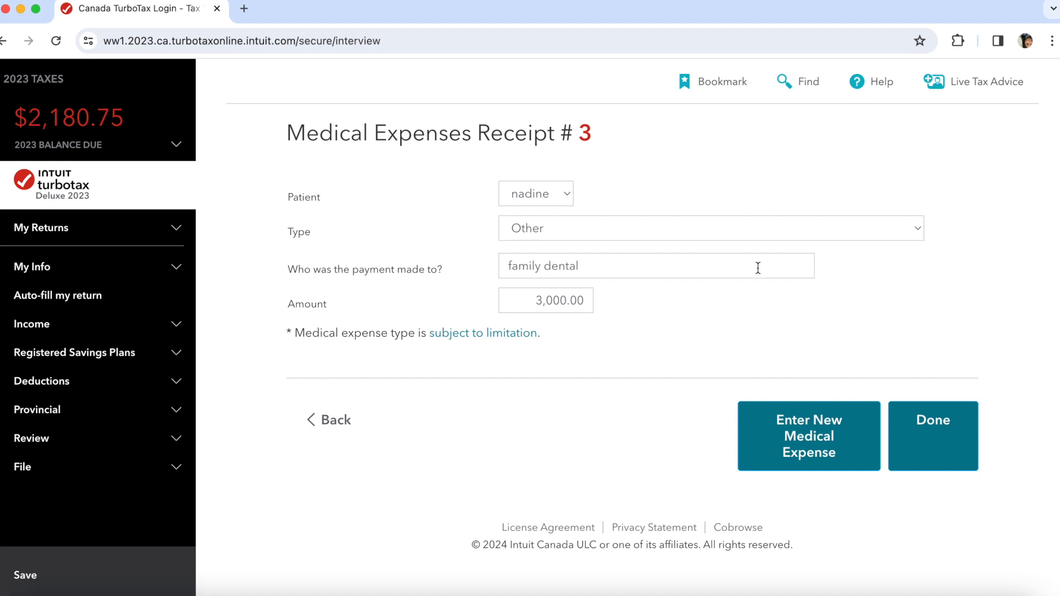
click(920, 415)
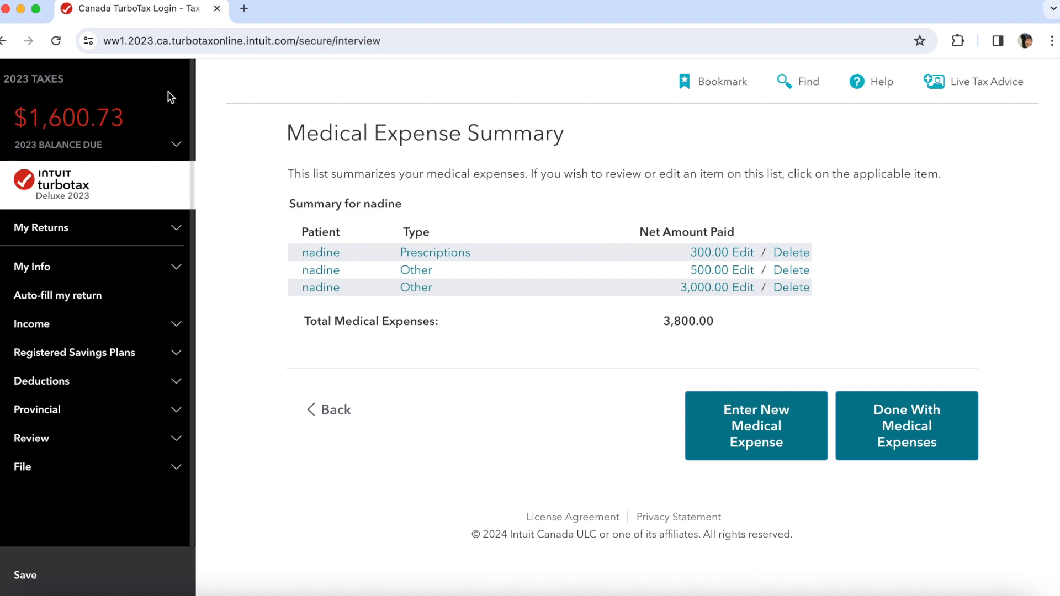
click(931, 440)
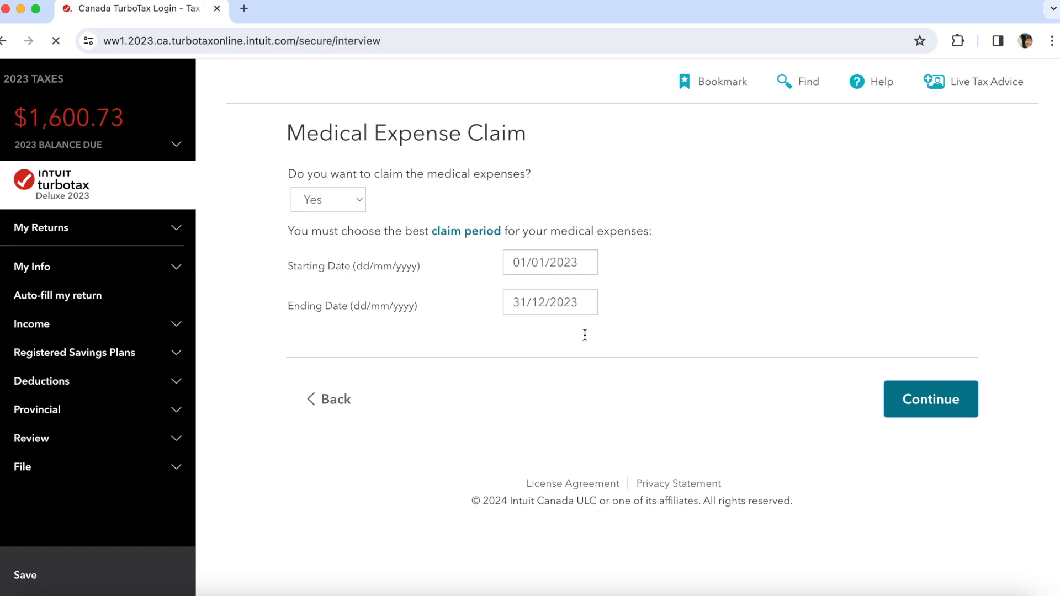
- Confirm the medical claim period, review the whole federal summary, and proceed to the provincial return
click(898, 402)
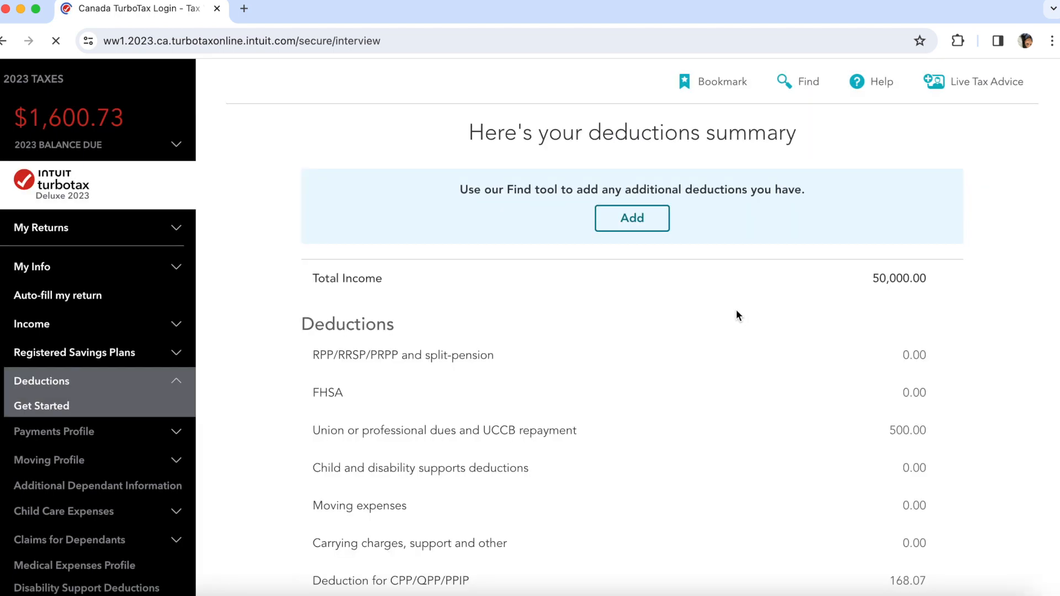
scroll(752, 426, down, 10)
scroll(751, 427, down, 2)
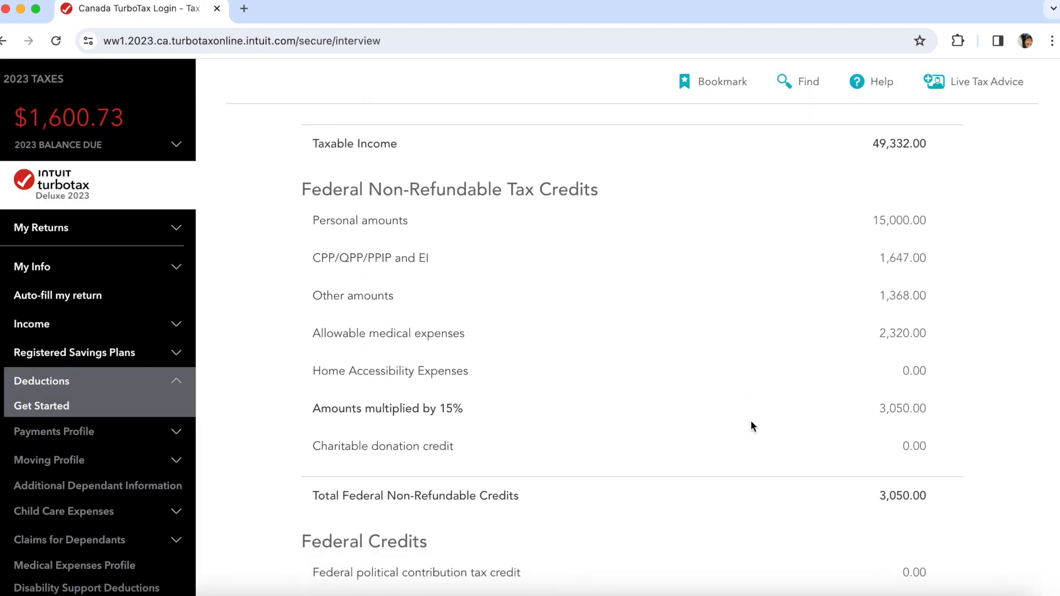
scroll(751, 426, down, 5)
scroll(750, 420, down, 1)
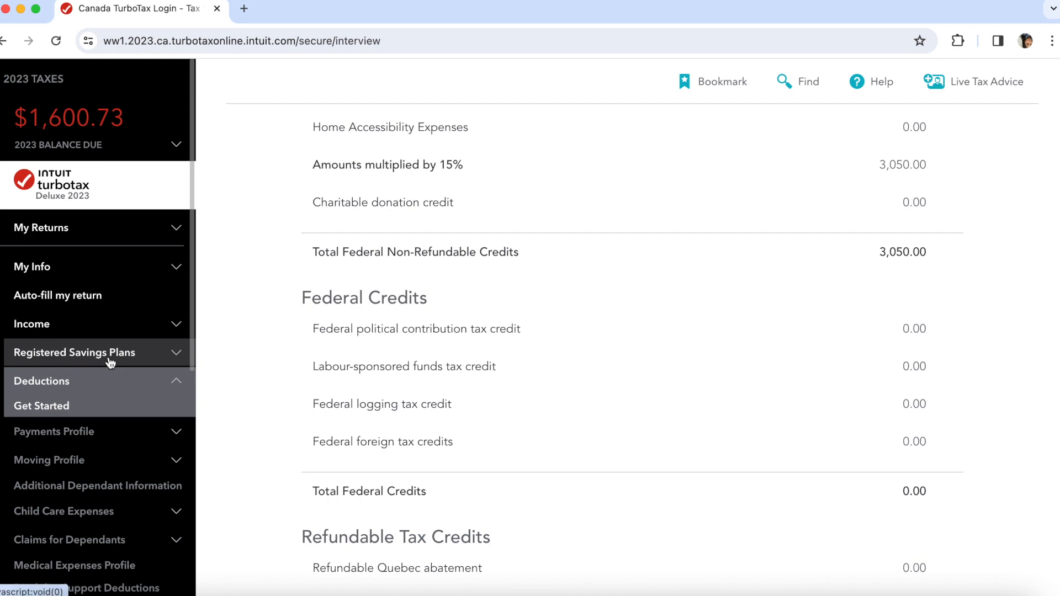
scroll(109, 360, down, 6)
scroll(109, 360, up, 4)
scroll(110, 360, up, 2)
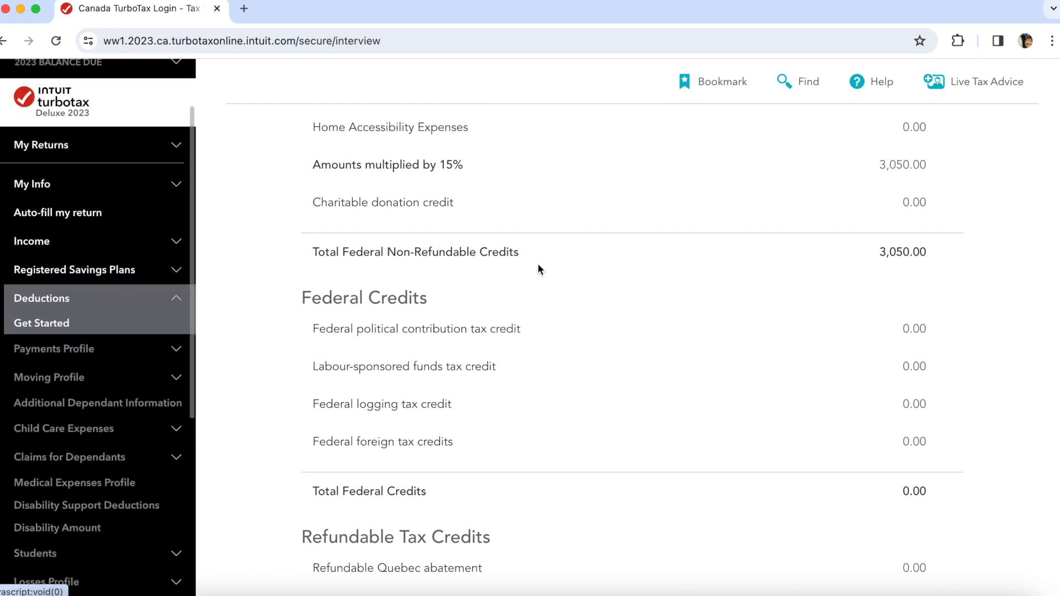
scroll(128, 231, down, 6)
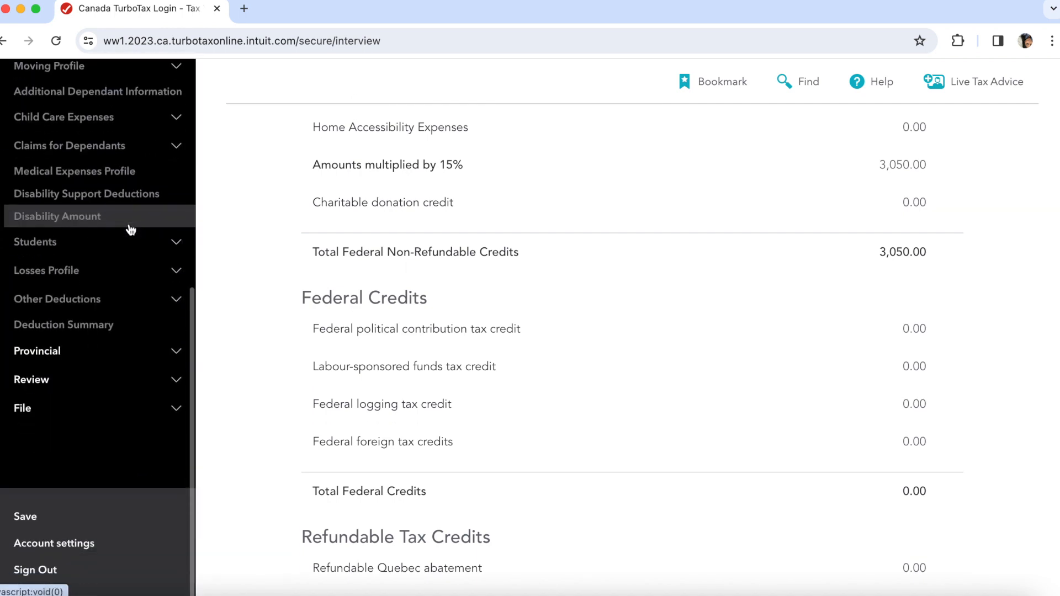
scroll(625, 330, up, 2)
scroll(625, 330, down, 20)
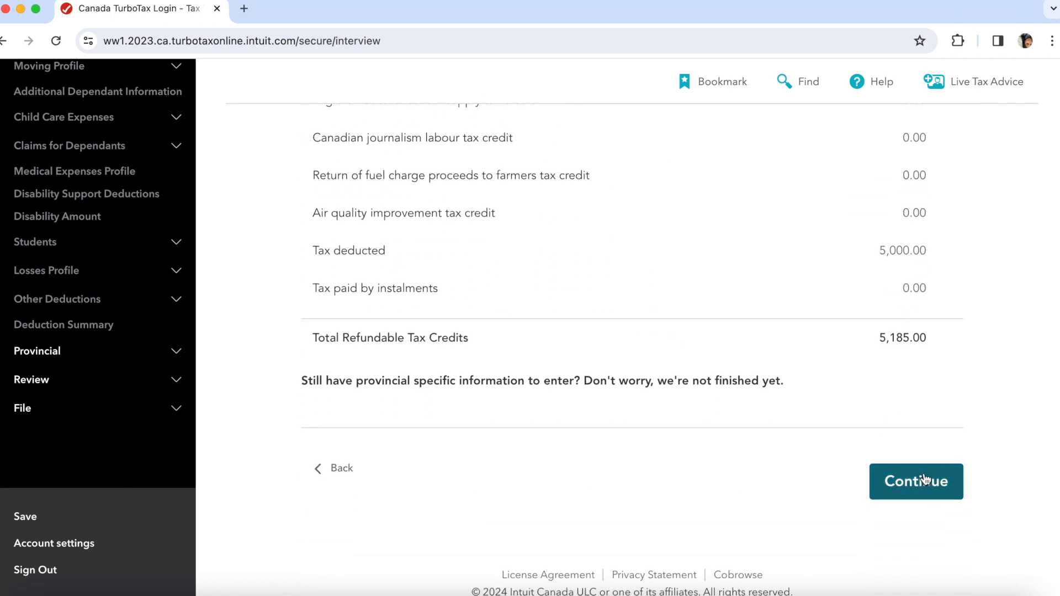
click(923, 473)
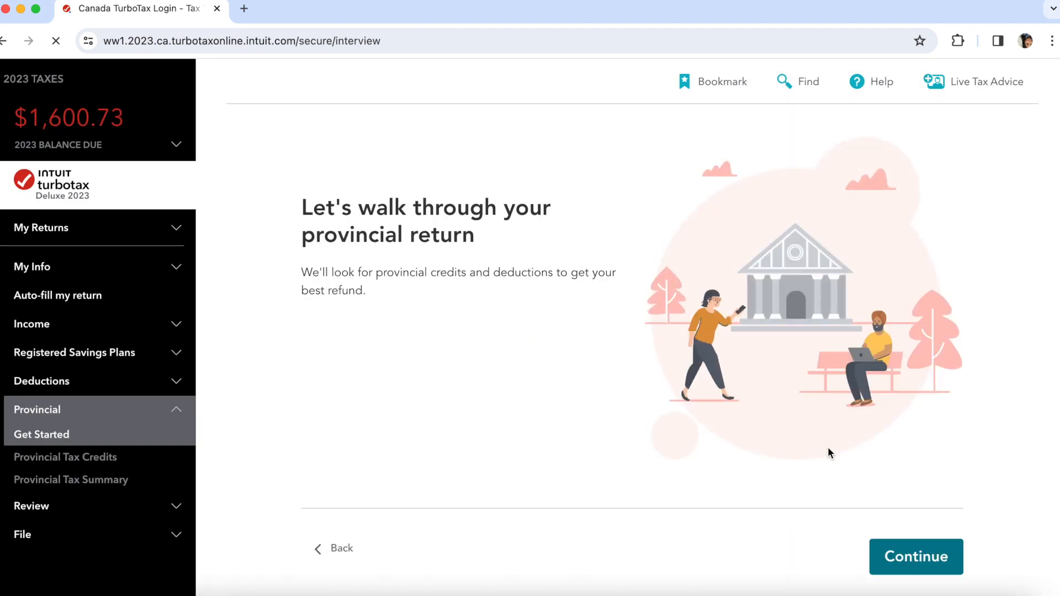
- Accept the provincial intro, Alberta info and Alberta Tax Credits Profile with the carbon rebate claimed
click(935, 573)
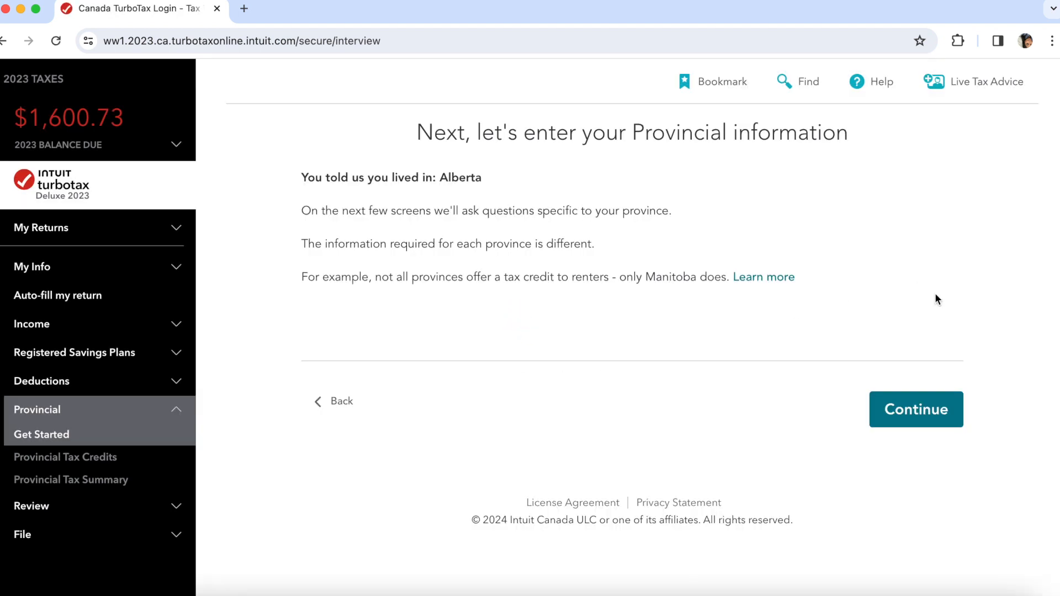
click(917, 411)
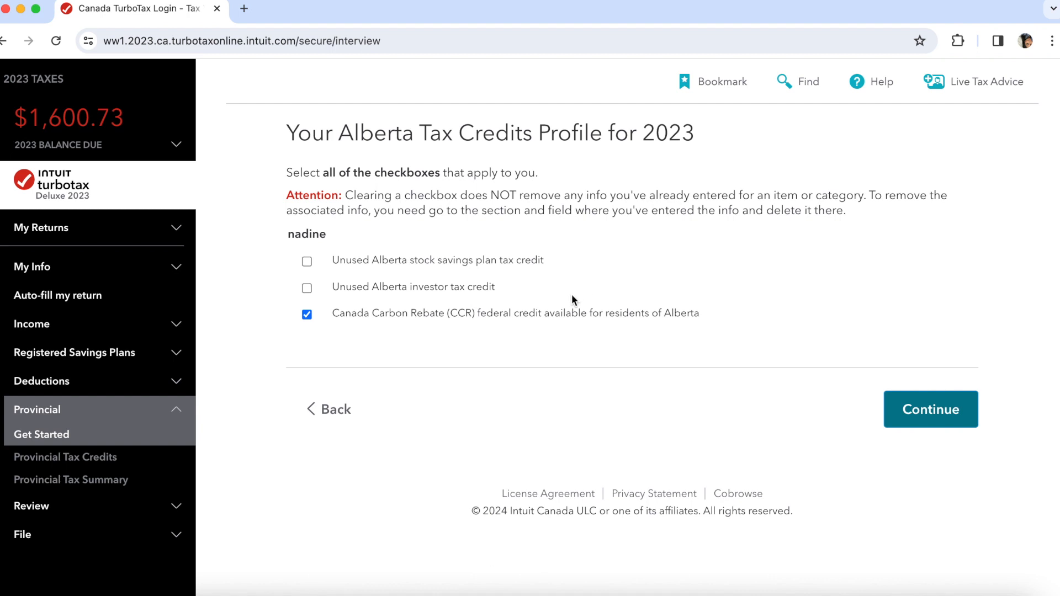
click(920, 420)
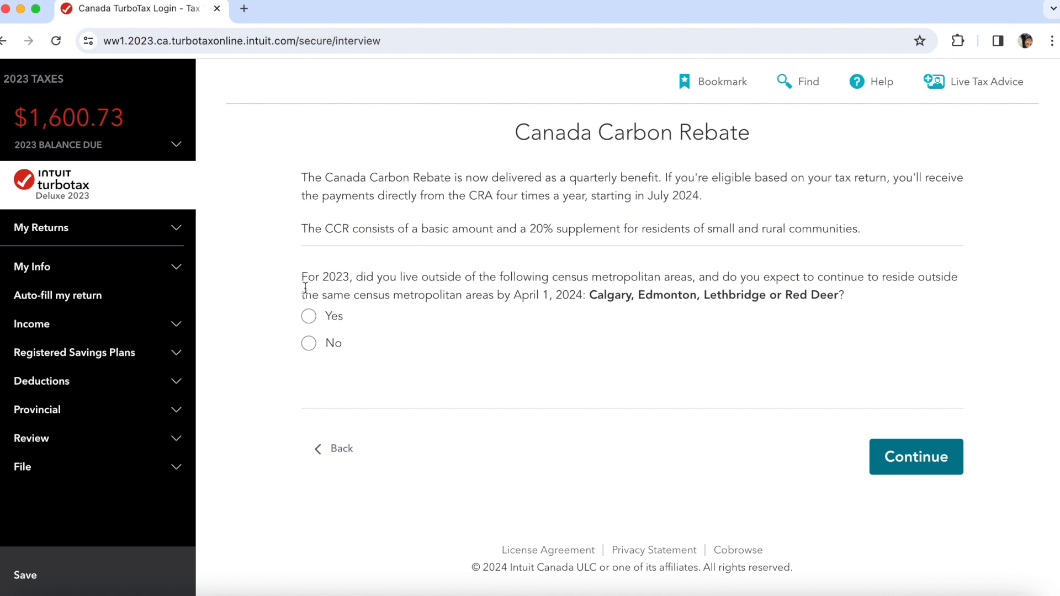
- Confirm living outside Calgary, Edmonton, Lethbridge and Red Deer, then accept the $849.20 carbon rebate estimate
click(329, 322)
click(919, 458)
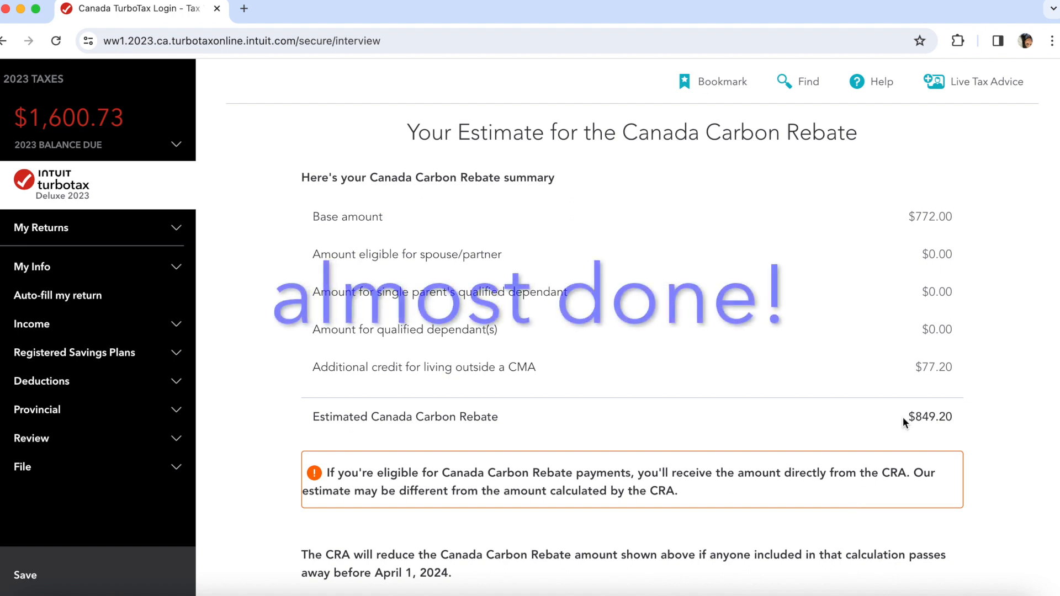
scroll(889, 458, down, 2)
scroll(888, 452, down, 1)
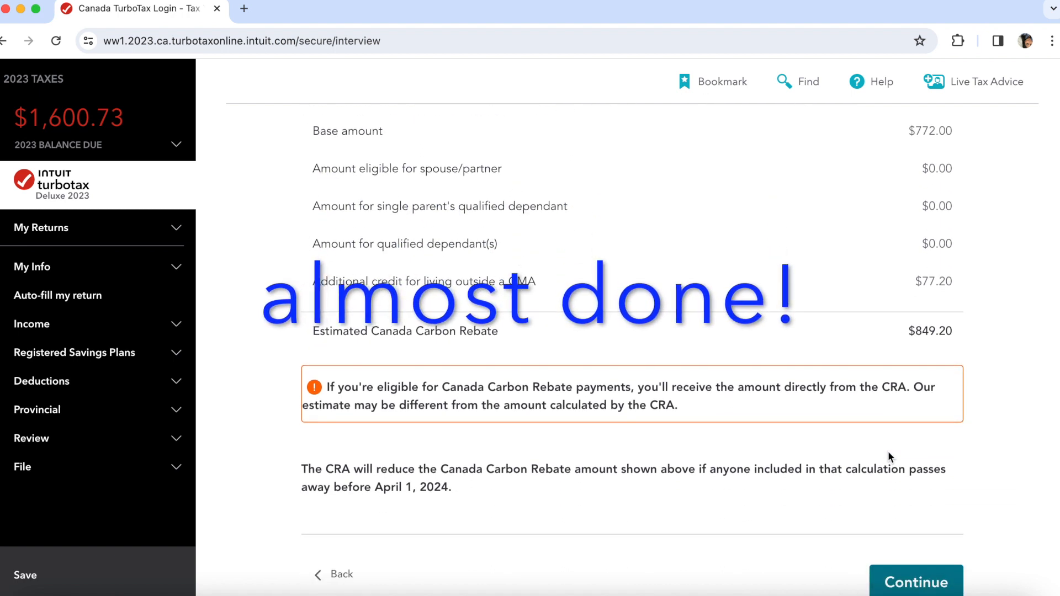
scroll(889, 452, down, 3)
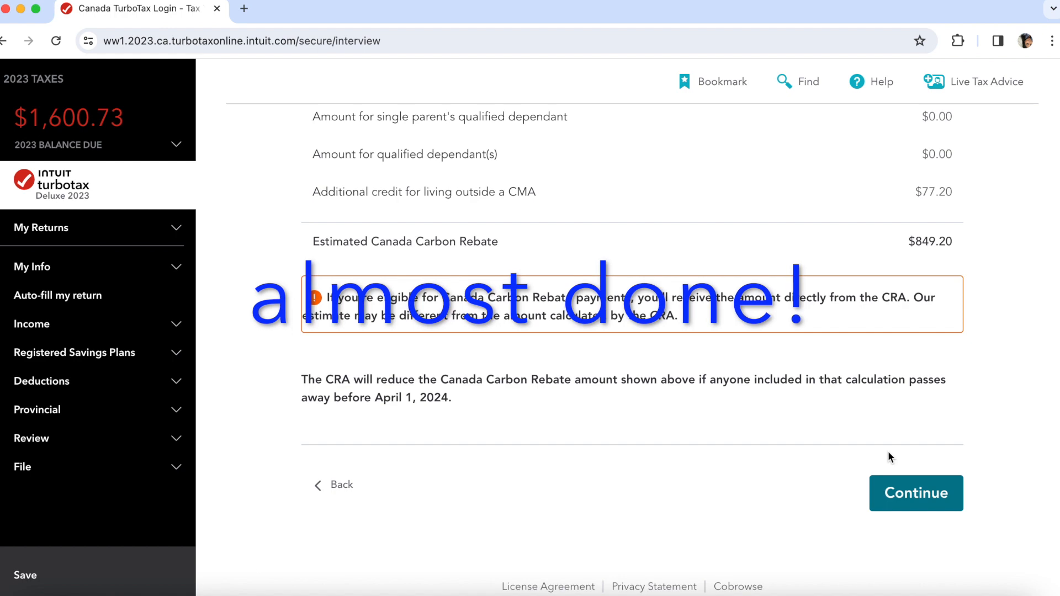
click(901, 497)
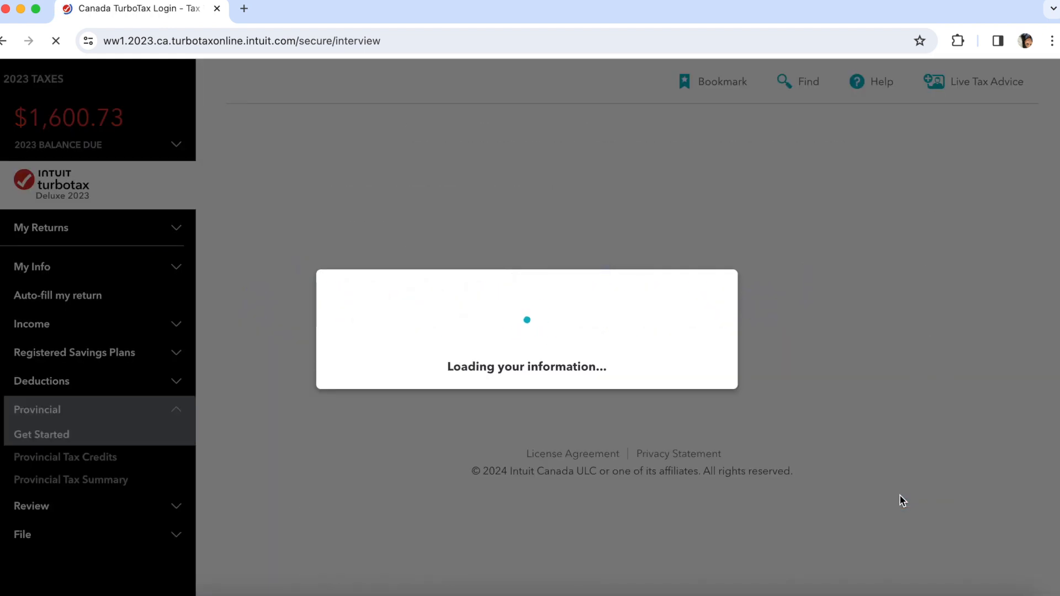
- Get past the Alberta summary showing 2,436.19 Alberta tax payable
scroll(799, 394, down, 2)
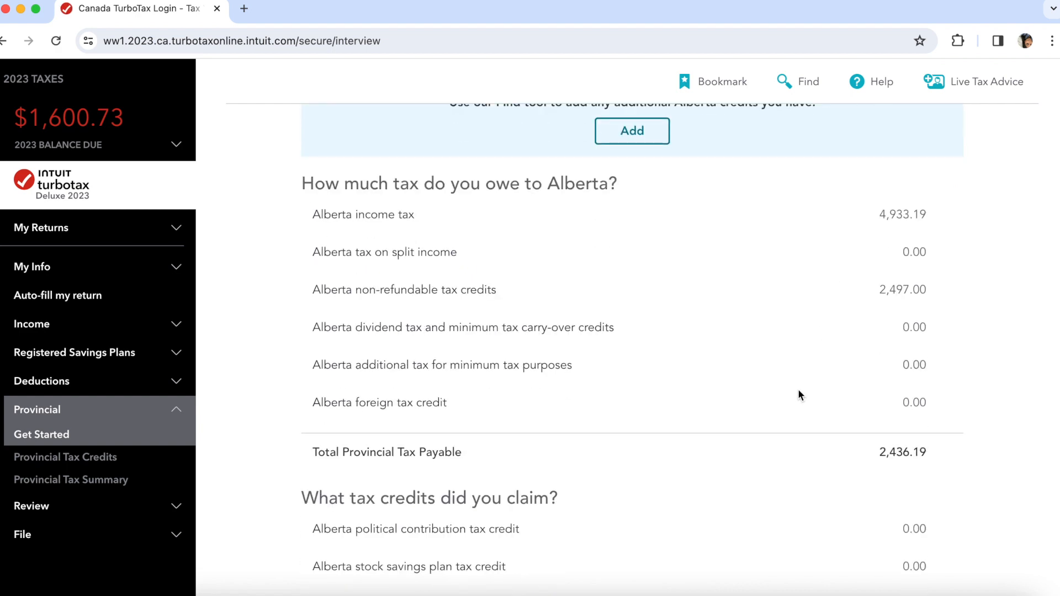
scroll(799, 395, down, 2)
scroll(800, 394, down, 3)
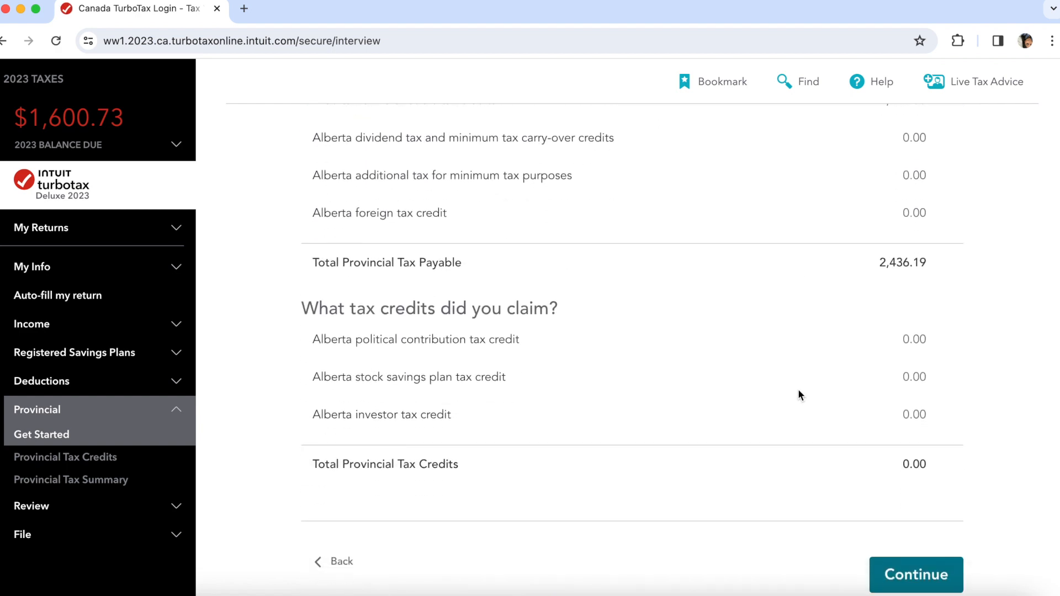
scroll(800, 395, down, 2)
click(917, 487)
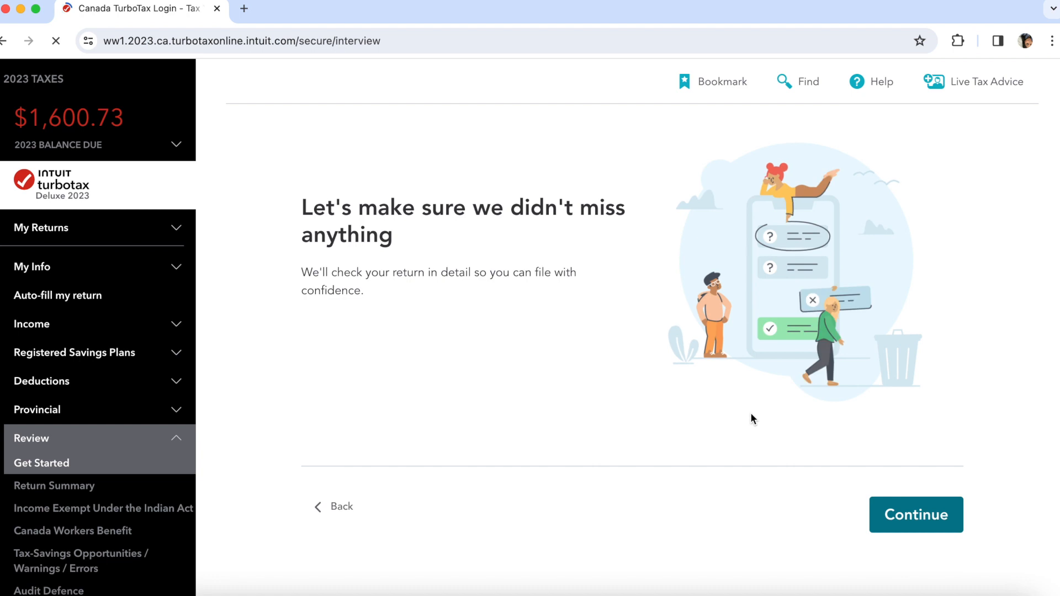
- Start the return review and move through the Return Summary with $1,600.73 balance due
click(895, 516)
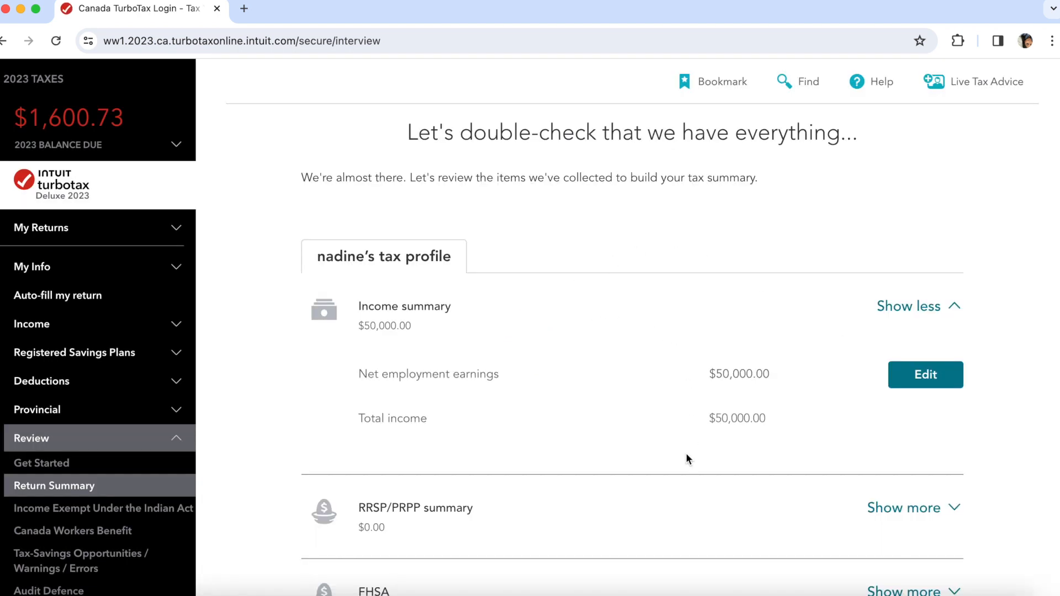
scroll(687, 457, down, 1)
scroll(687, 459, down, 2)
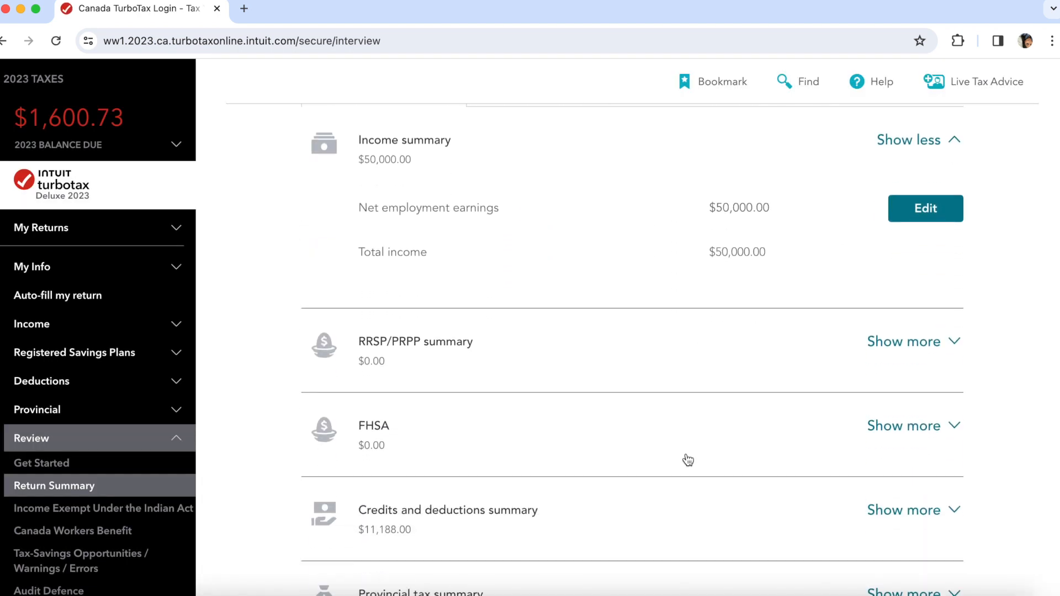
scroll(688, 460, down, 2)
scroll(688, 459, down, 1)
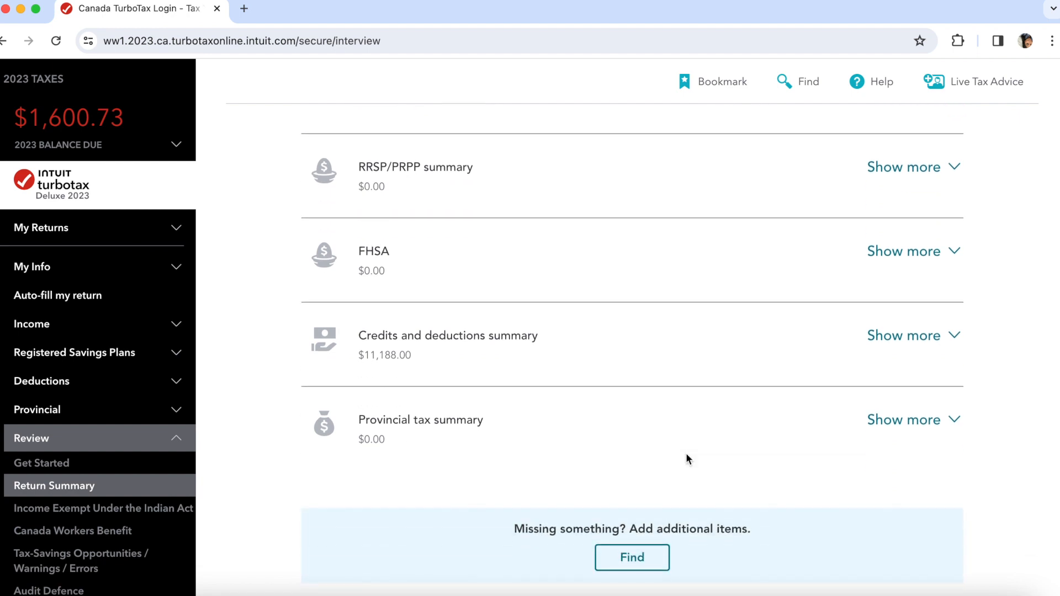
scroll(687, 458, down, 2)
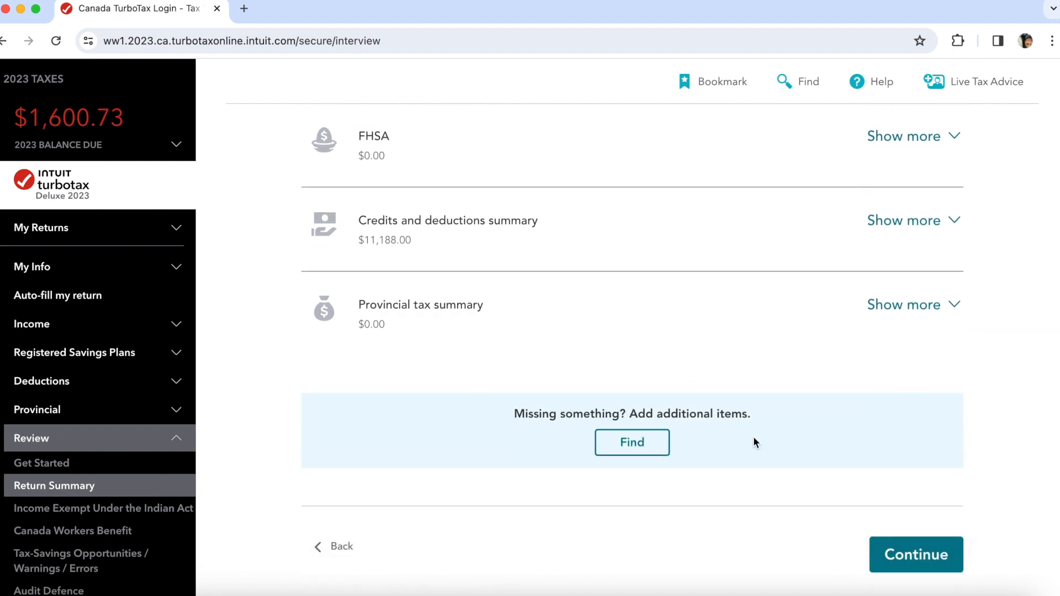
click(883, 553)
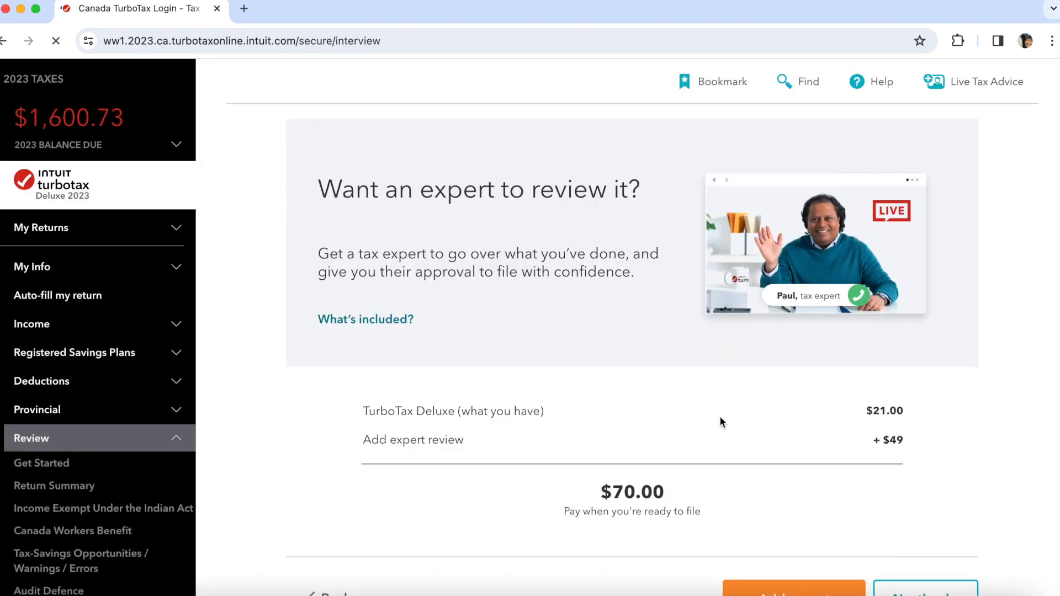
- Decline the paid expert review and finish with warnings left unreviewed
scroll(716, 465, down, 1)
scroll(717, 469, down, 1)
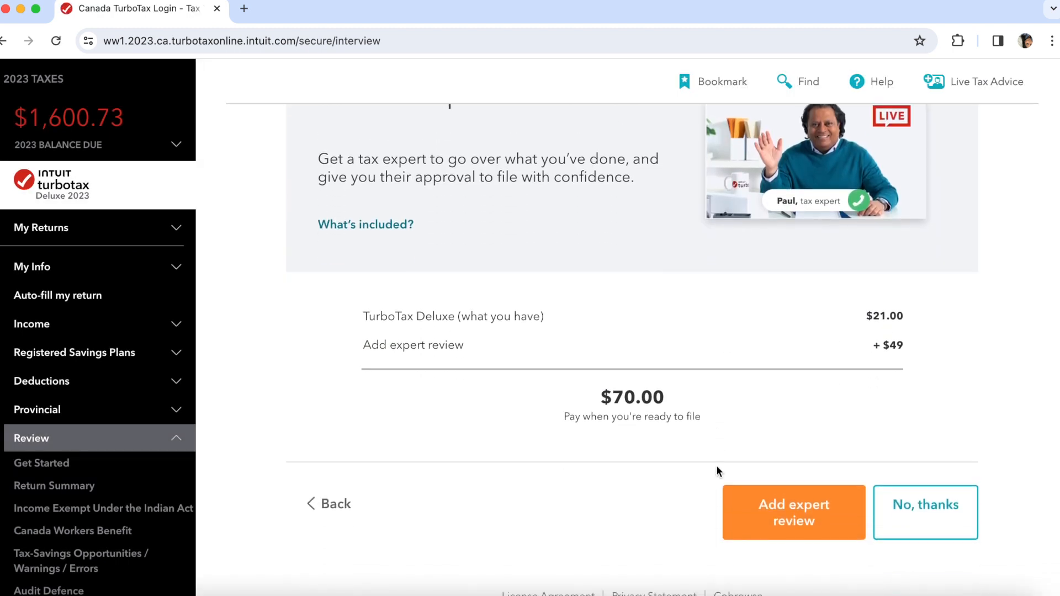
scroll(717, 467, down, 1)
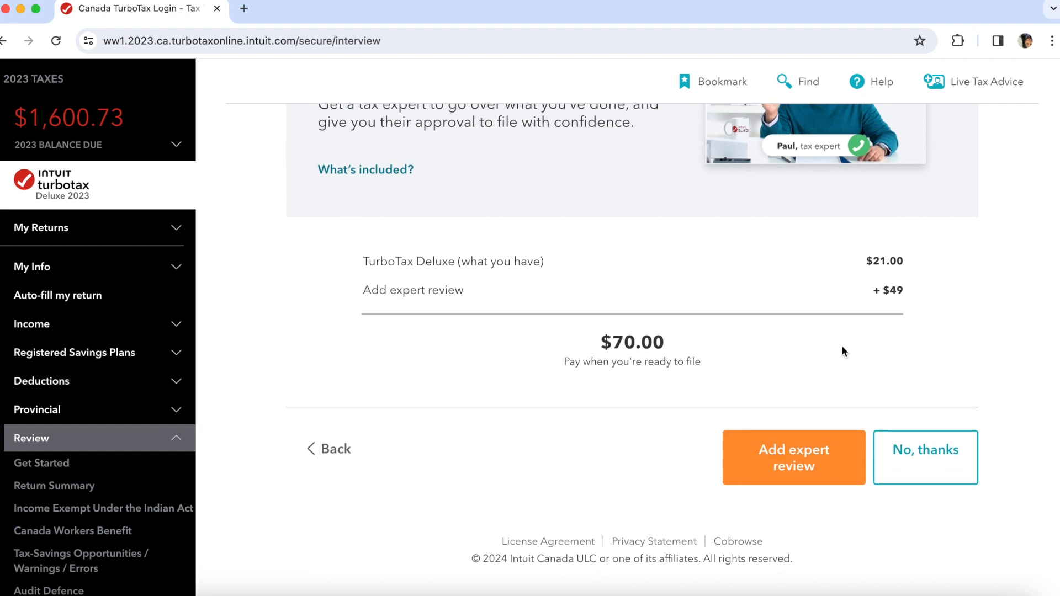
scroll(853, 359, up, 1)
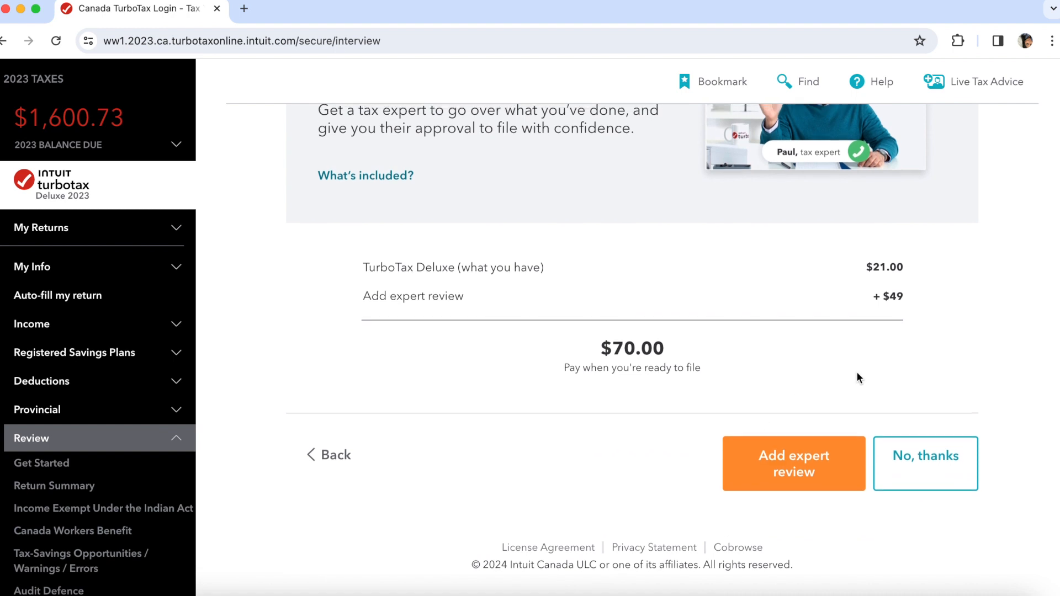
click(915, 483)
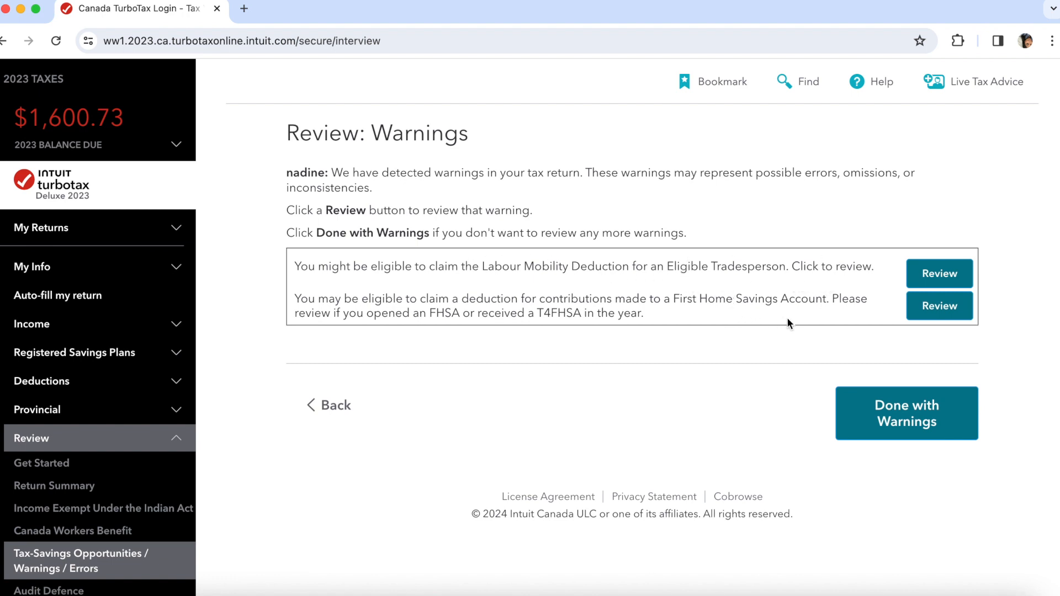
click(896, 423)
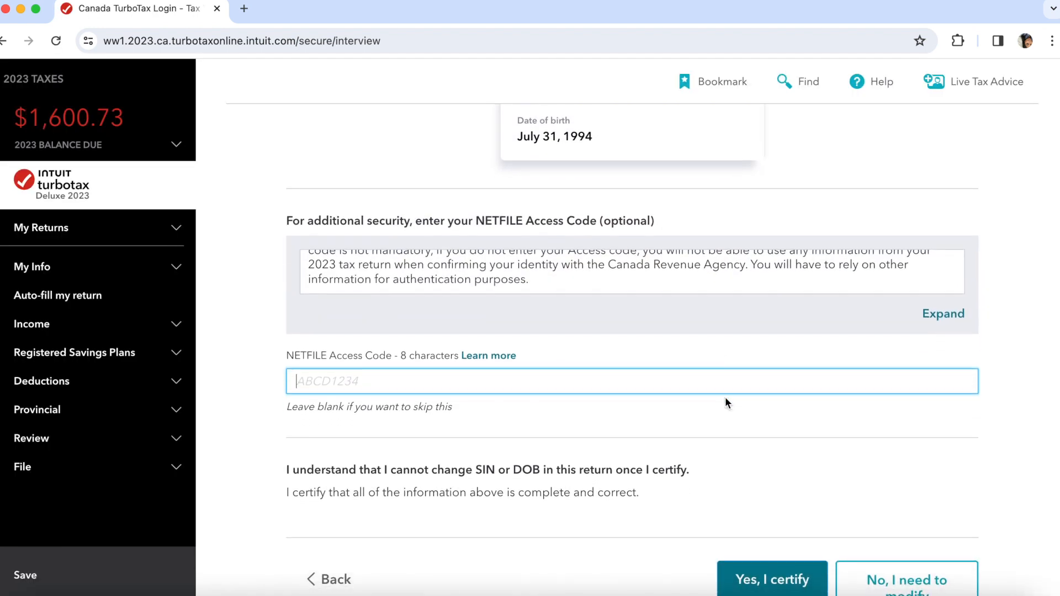
- Scroll the certification page down to the empty optional NETFILE Access Code field
scroll(711, 438, down, 3)
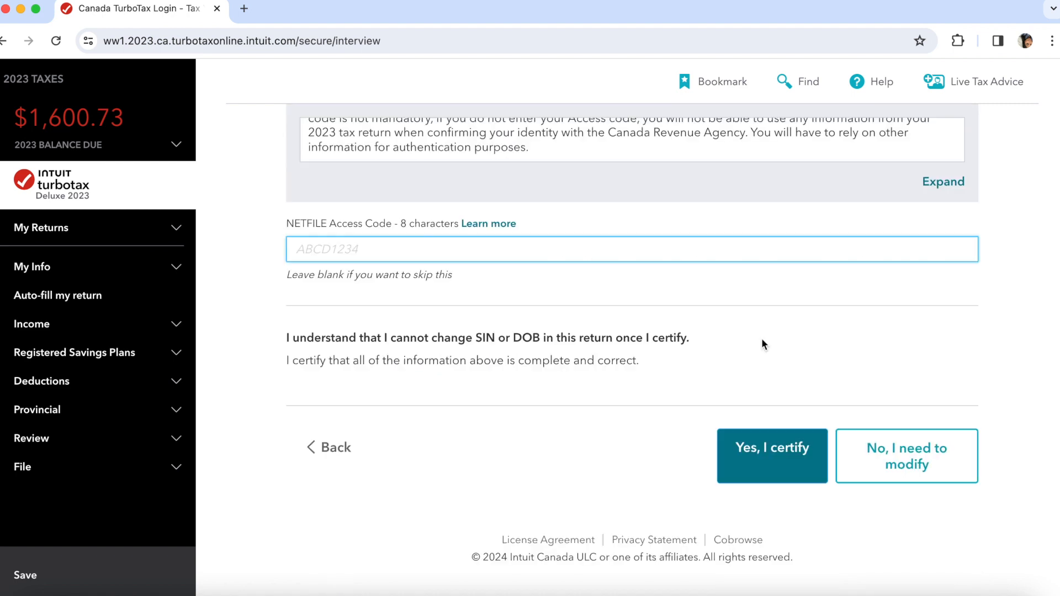